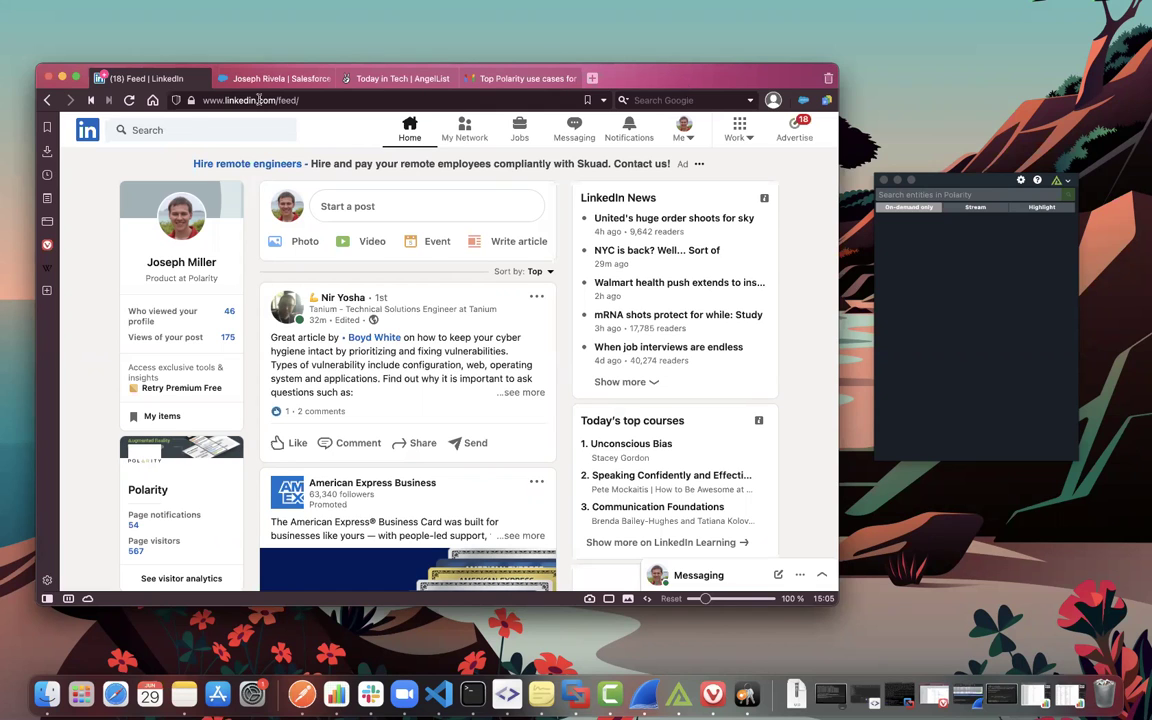
- Search LinkedIn for ember.js and scroll through the matching people
{"action": "left_click", "coordinate": [187, 130]}
{"action": "type", "text": "ember.js"}
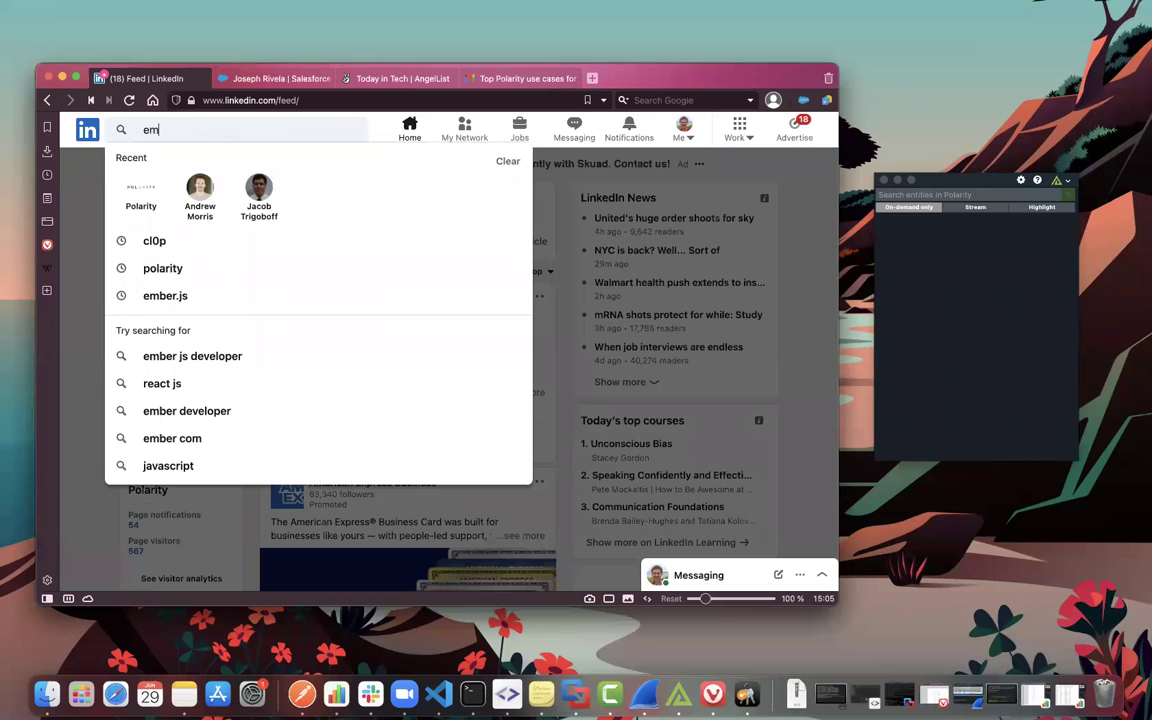
{"action": "key", "text": "Return"}
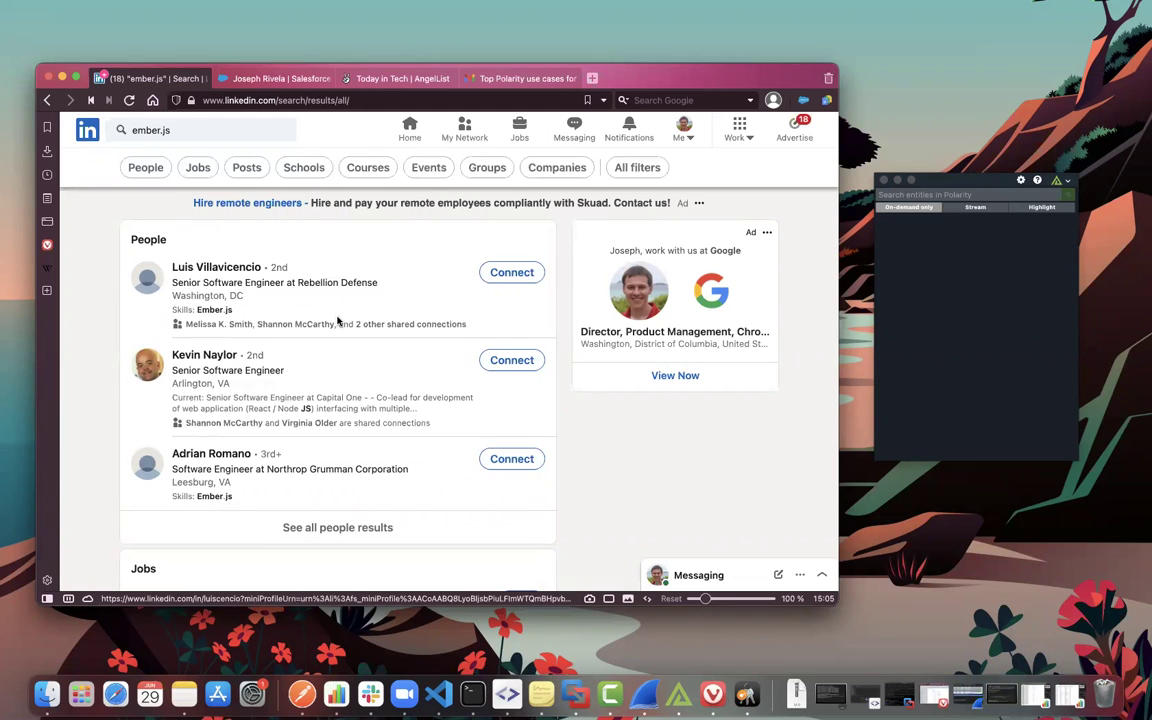
{"action": "scroll", "coordinate": [384, 271], "scroll_direction": "down", "scroll_amount": 1}
{"action": "scroll", "coordinate": [384, 271], "scroll_direction": "down", "scroll_amount": 1}
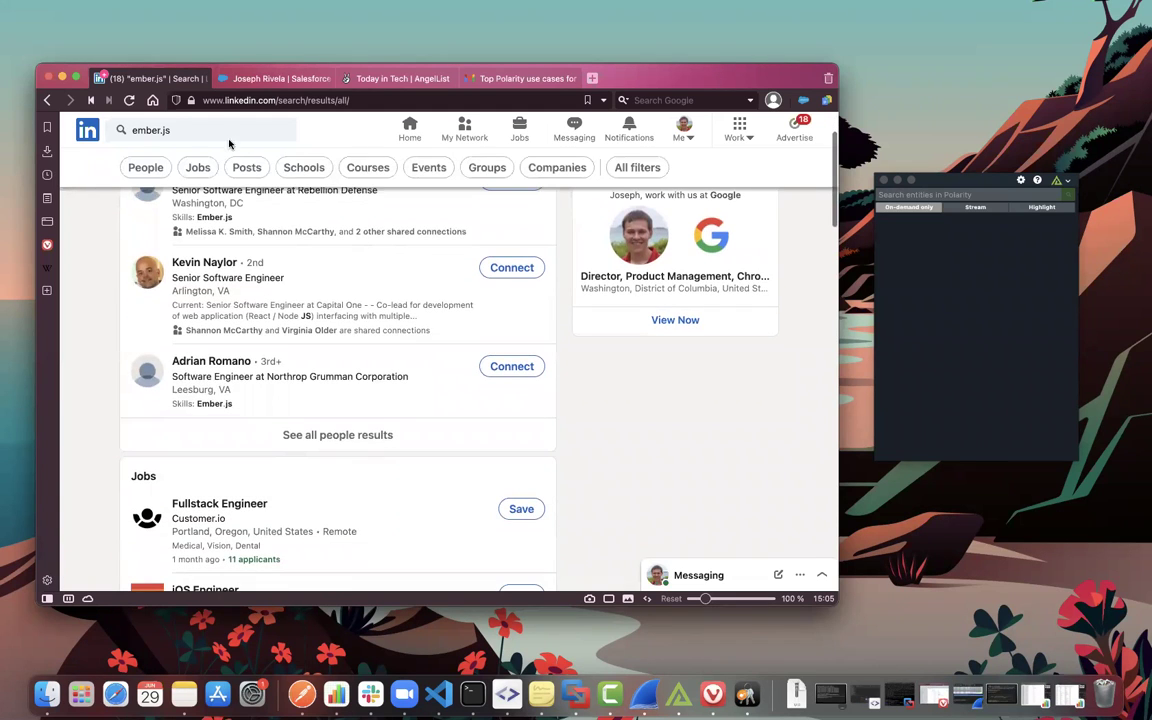
- Clear the LinkedIn search box and move over to the AngelList tab
{"action": "left_click", "coordinate": [180, 128]}
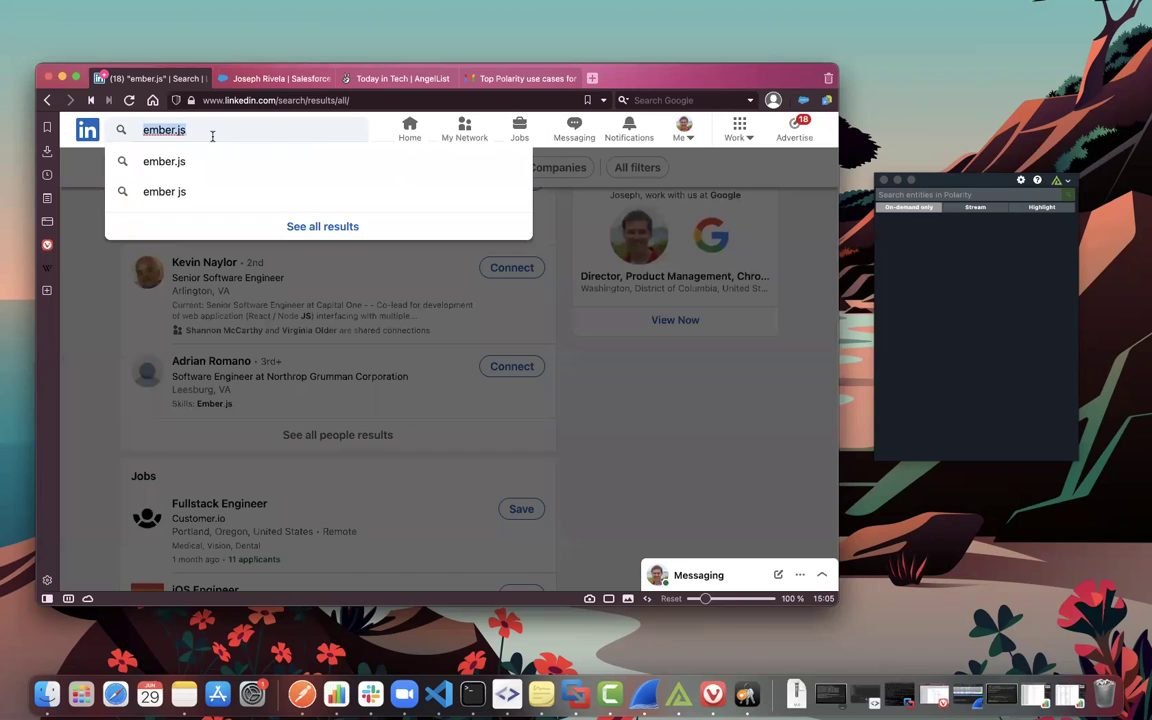
{"action": "key", "text": "BackSpace"}
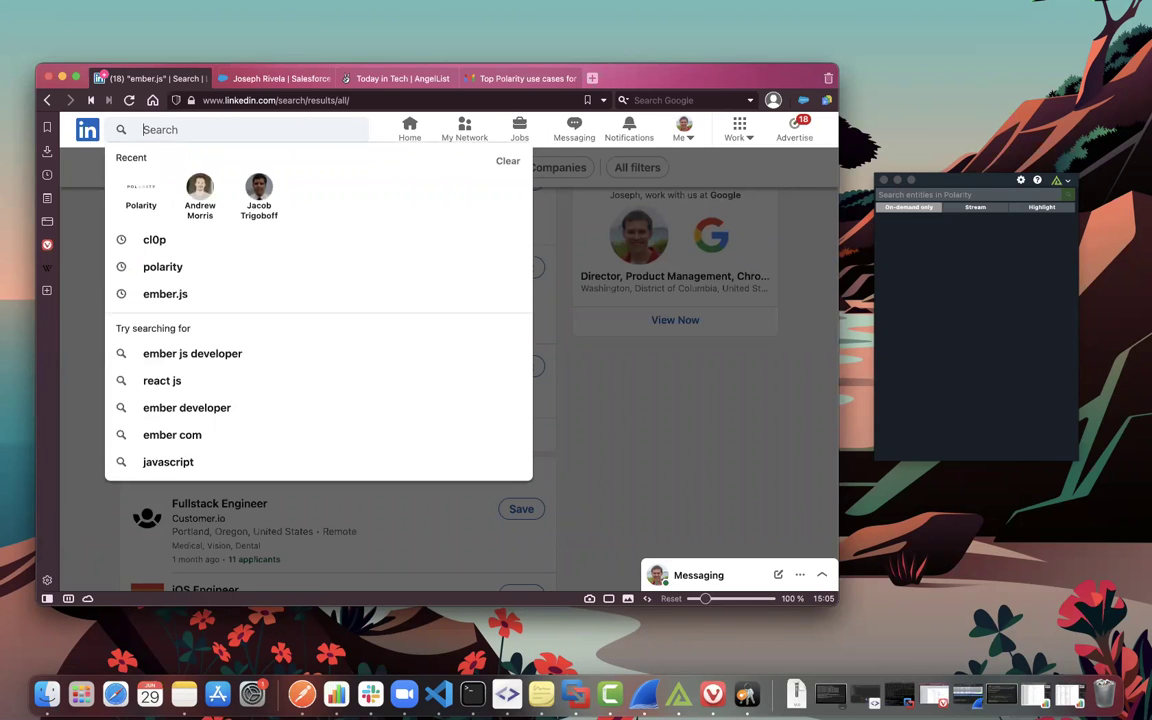
{"action": "left_click", "coordinate": [561, 398]}
{"action": "scroll", "coordinate": [560, 385], "scroll_direction": "up", "scroll_amount": 2}
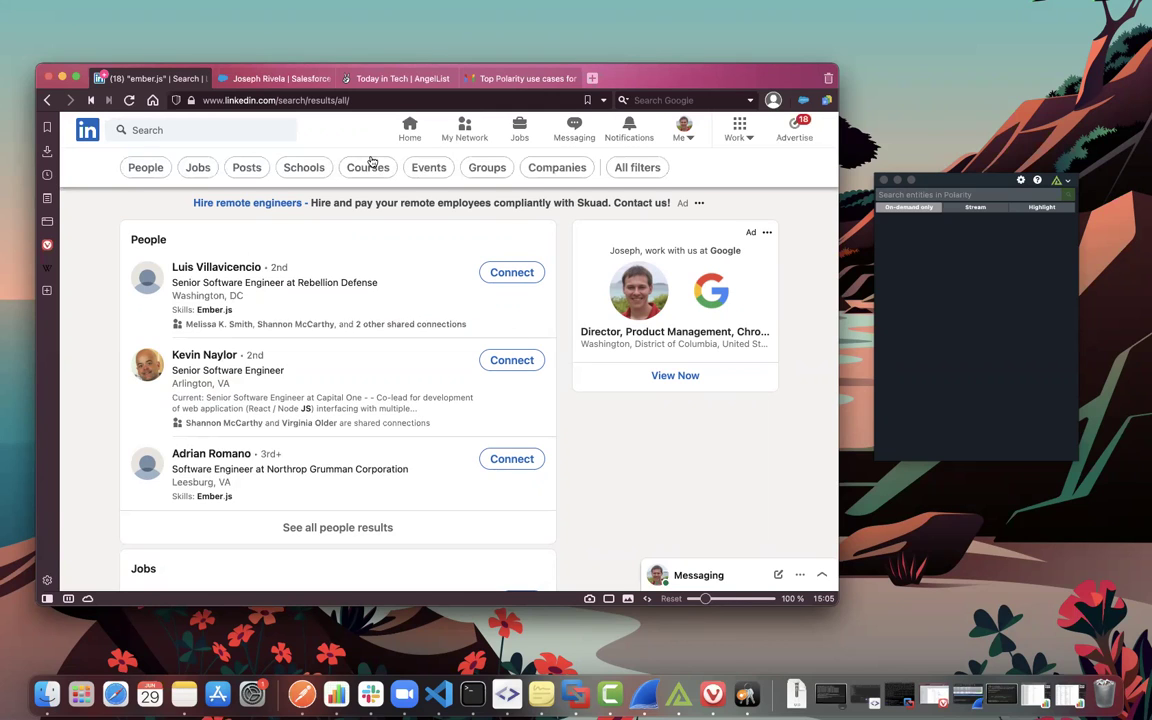
{"action": "left_click", "coordinate": [404, 80]}
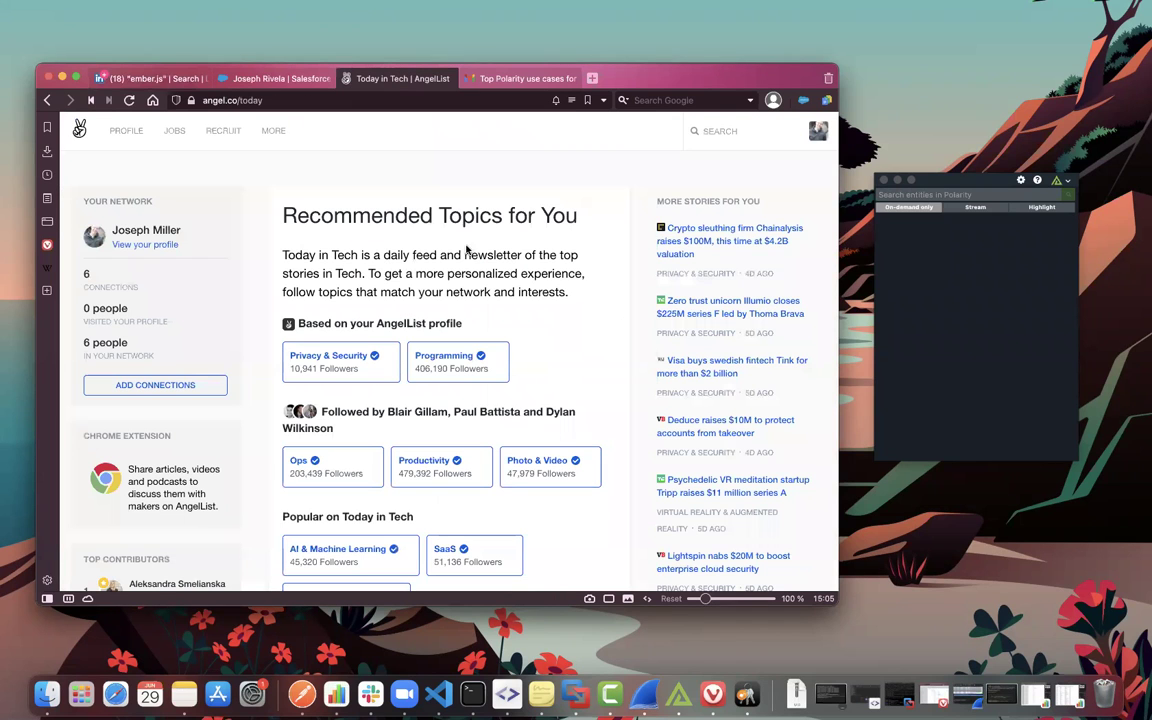
- Search AngelList for ember.js, retrying the query several times
{"action": "left_click", "coordinate": [711, 133]}
{"action": "type", "text": "ember.js"}
{"action": "key", "text": "Return"}
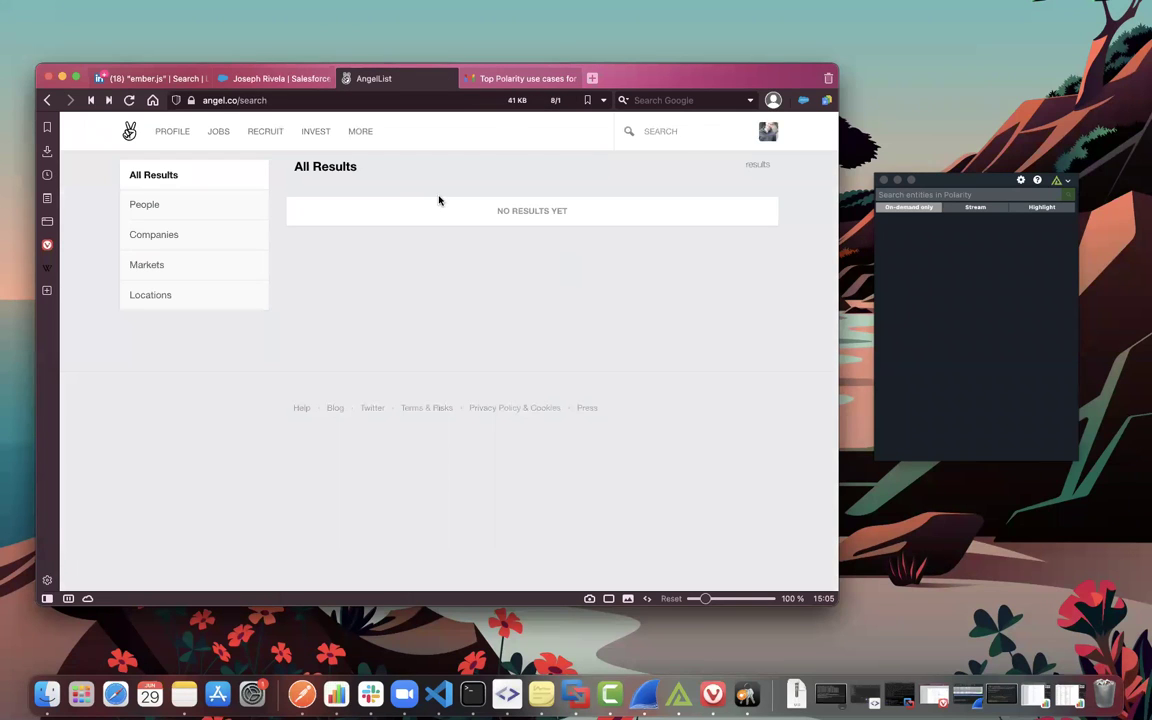
{"action": "left_click", "coordinate": [673, 136]}
{"action": "type", "text": "ember.js"}
{"action": "key", "text": "BackSpace"}
{"action": "key", "text": "BackSpace"}
{"action": "key", "text": "BackSpace"}
{"action": "key", "text": "BackSpace"}
{"action": "key", "text": "BackSpace"}
{"action": "key", "text": "BackSpace"}
{"action": "key", "text": "BackSpace"}
{"action": "key", "text": "BackSpace"}
{"action": "type", "text": "ember.js"}
{"action": "key", "text": "Return"}
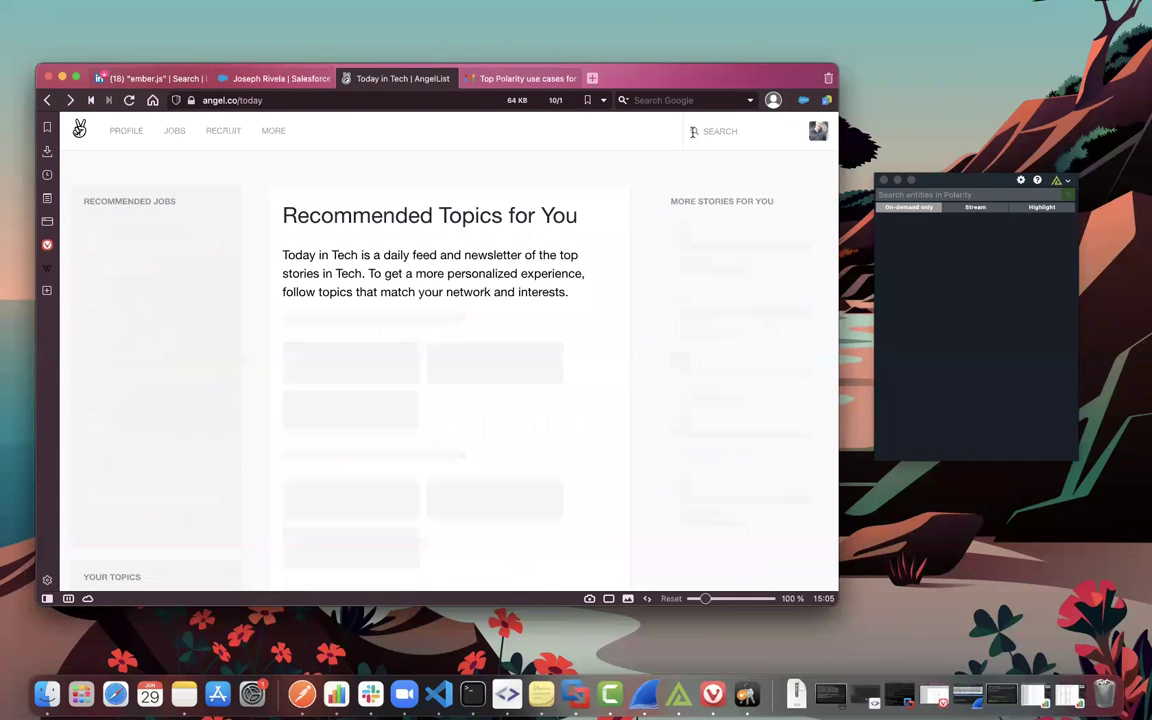
{"action": "type", "text": "ember.j"}
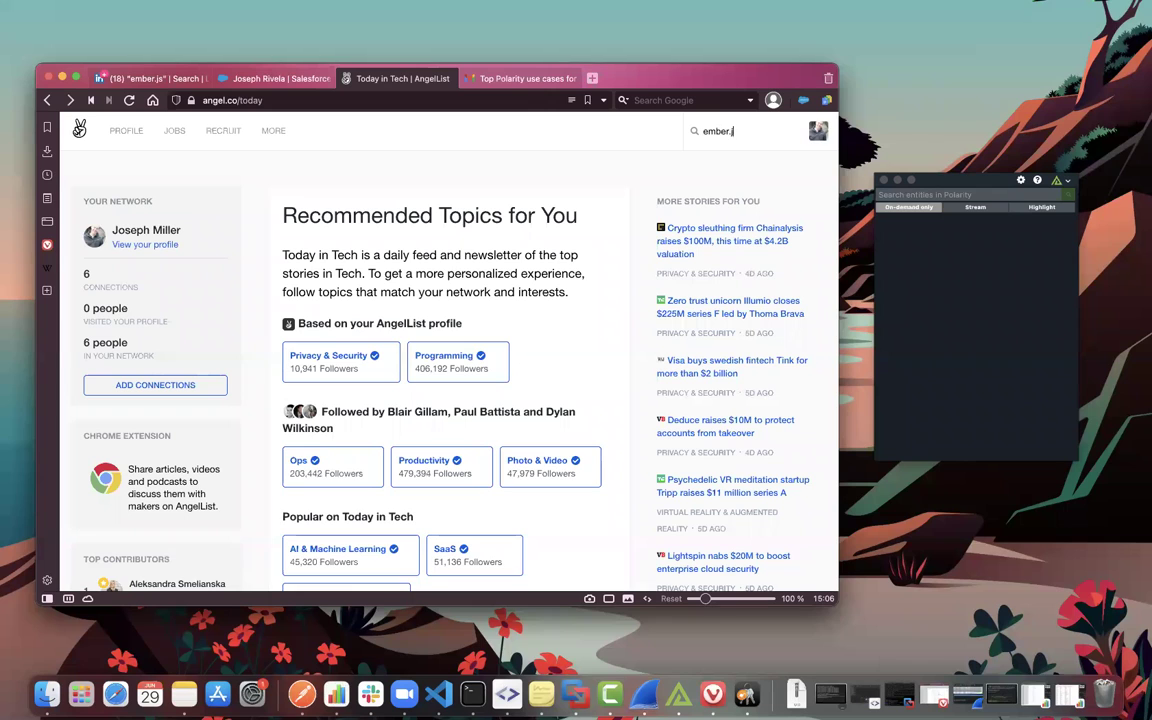
{"action": "type", "text": "s"}
{"action": "key", "text": "Return"}
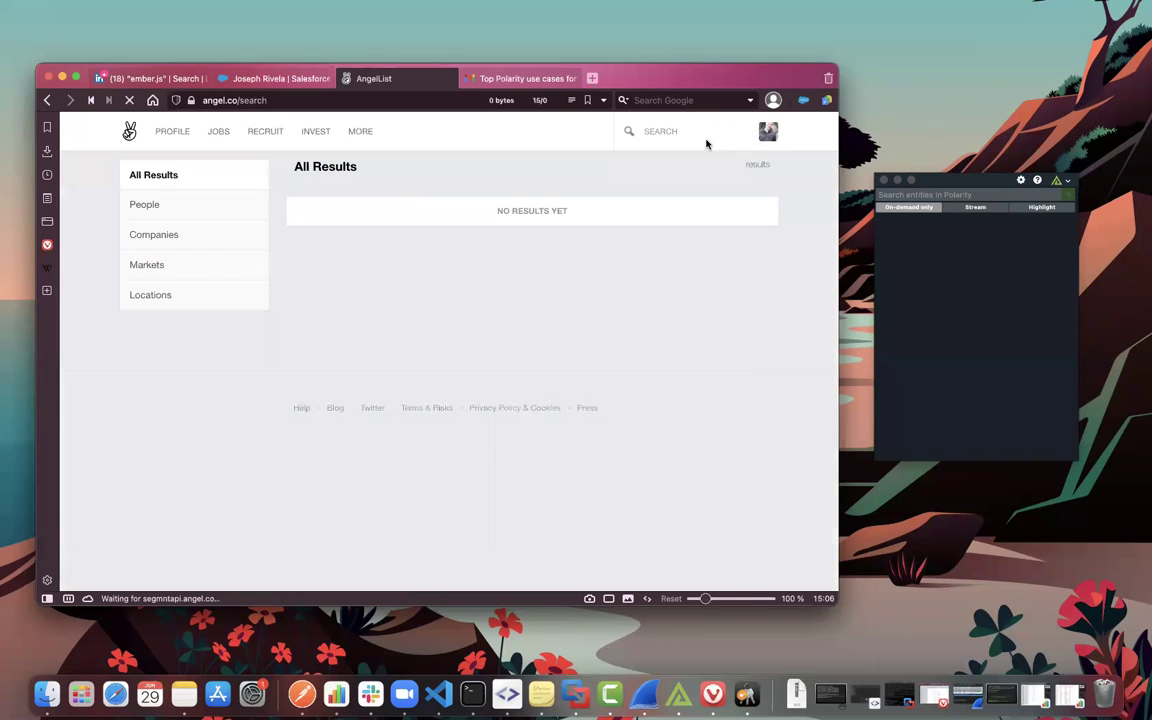
- Search AngelList for ember and pick the Ember.js skill suggestion
{"action": "left_click", "coordinate": [661, 132]}
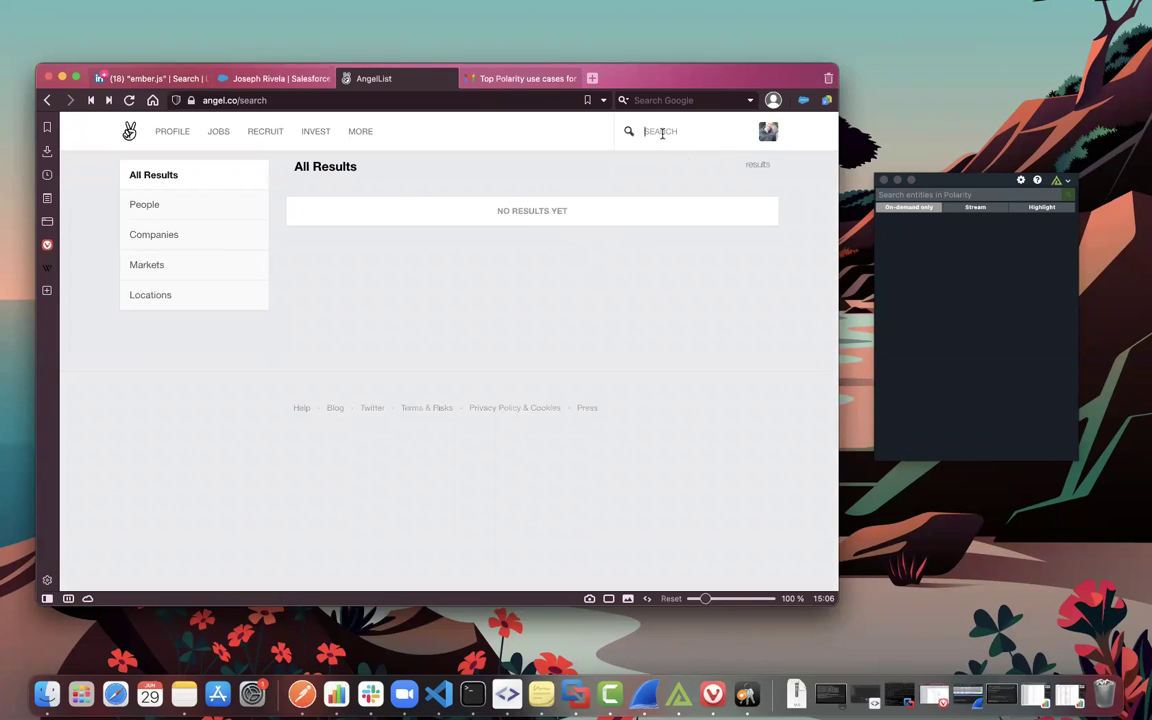
{"action": "type", "text": "ember"}
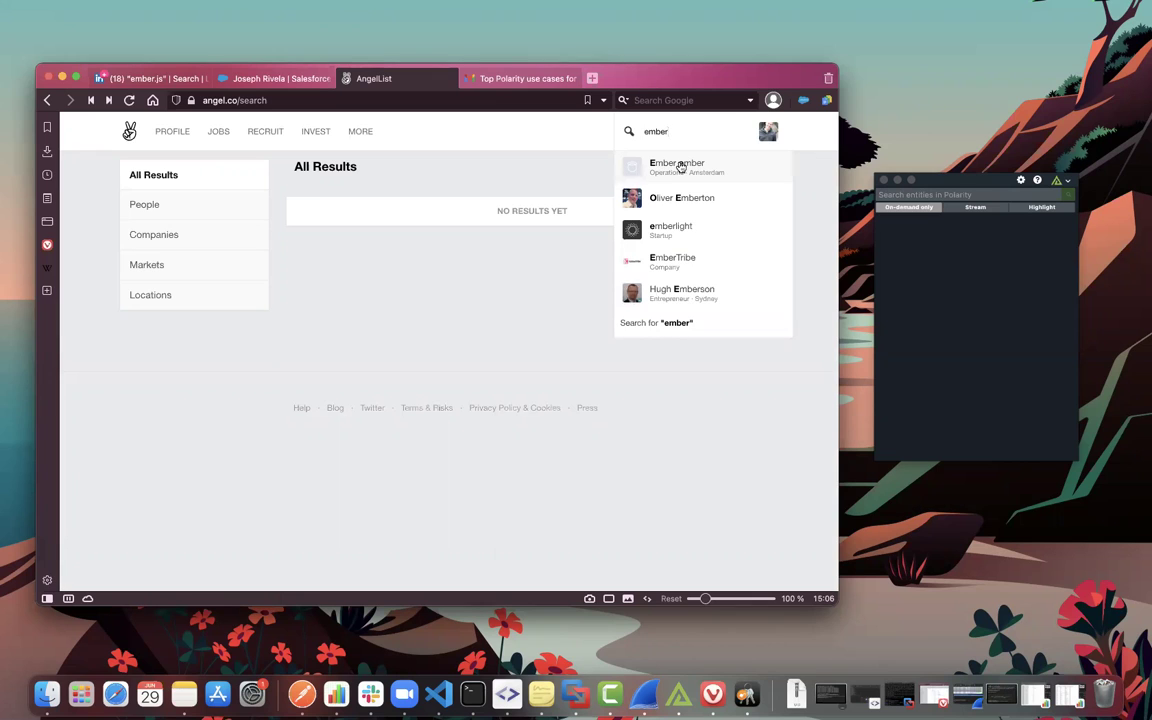
{"action": "key", "text": "Return"}
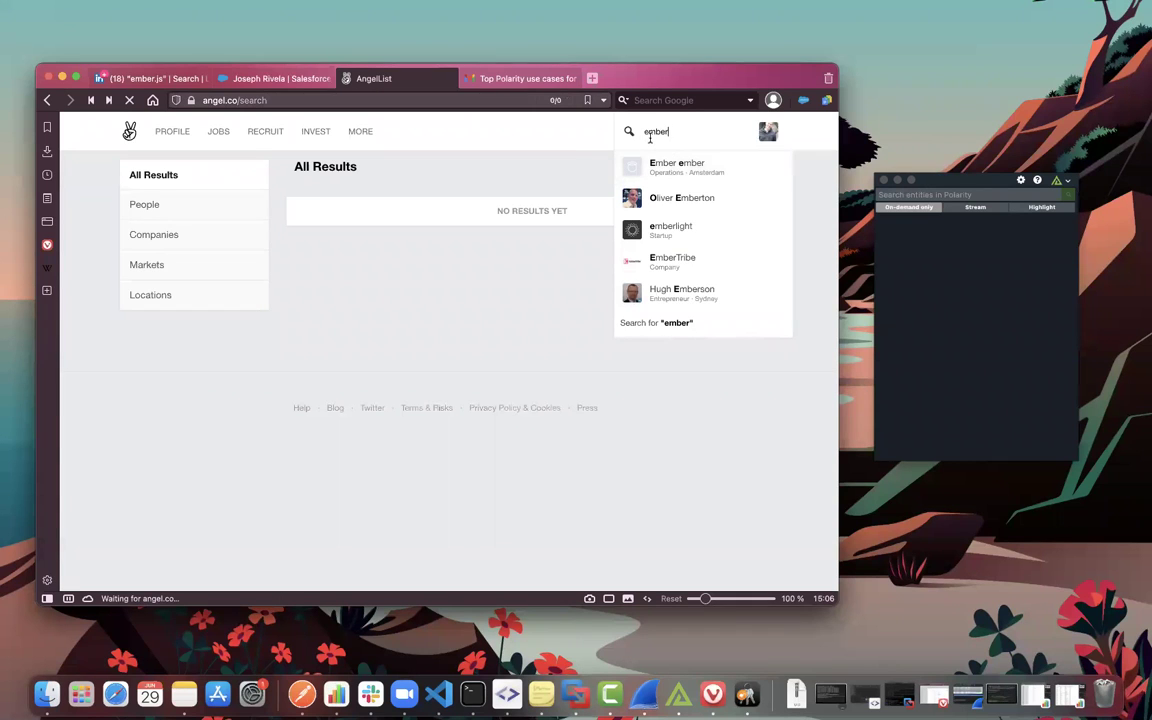
{"action": "left_click", "coordinate": [350, 216]}
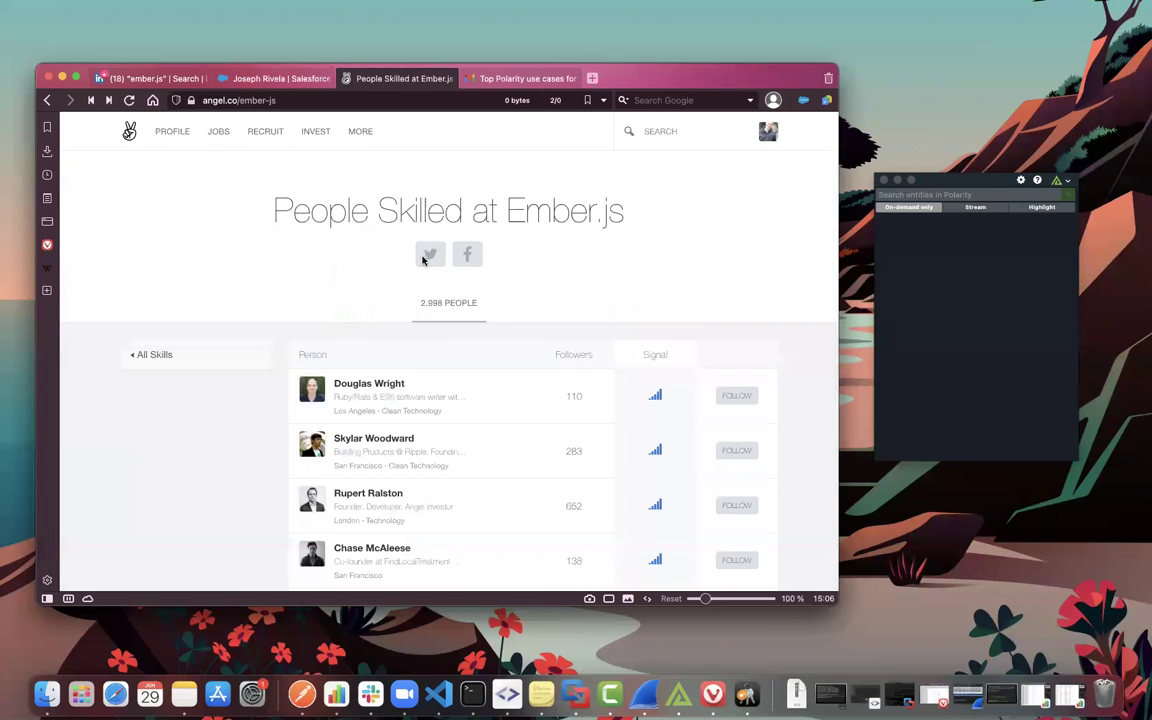
- Select the first person's name on the Ember.js people list and look it up in Polarity
{"action": "scroll", "coordinate": [423, 260], "scroll_direction": "down", "scroll_amount": 2}
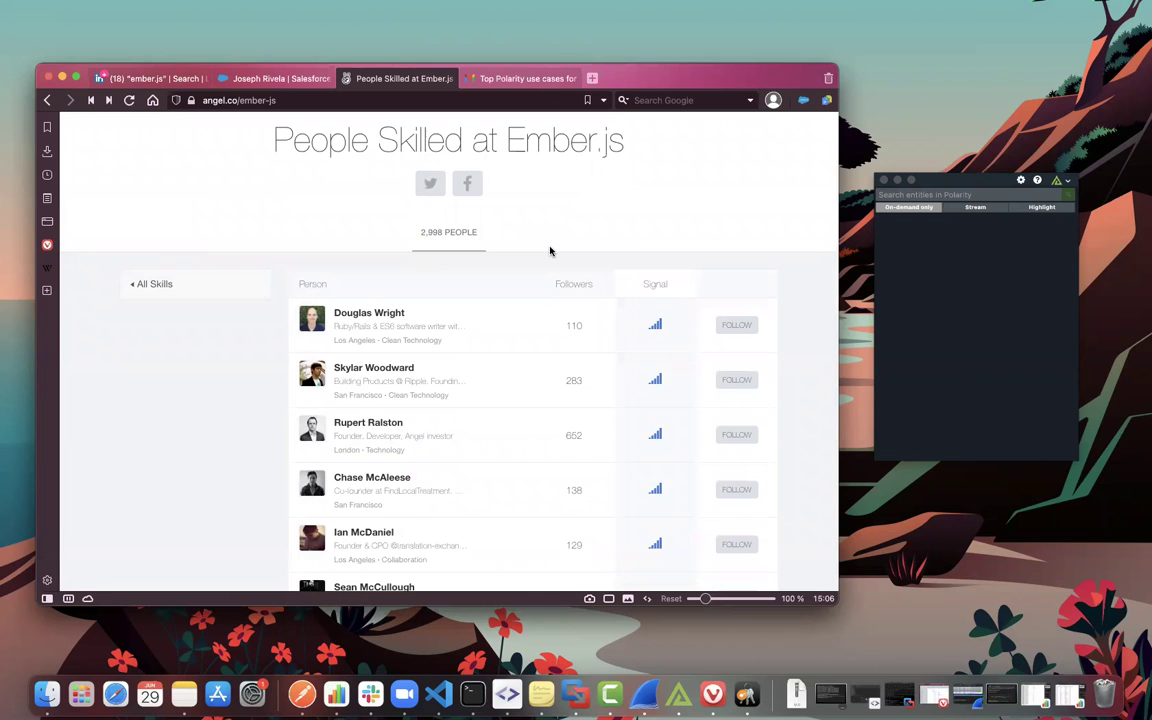
{"action": "scroll", "coordinate": [452, 314], "scroll_direction": "down", "scroll_amount": 1}
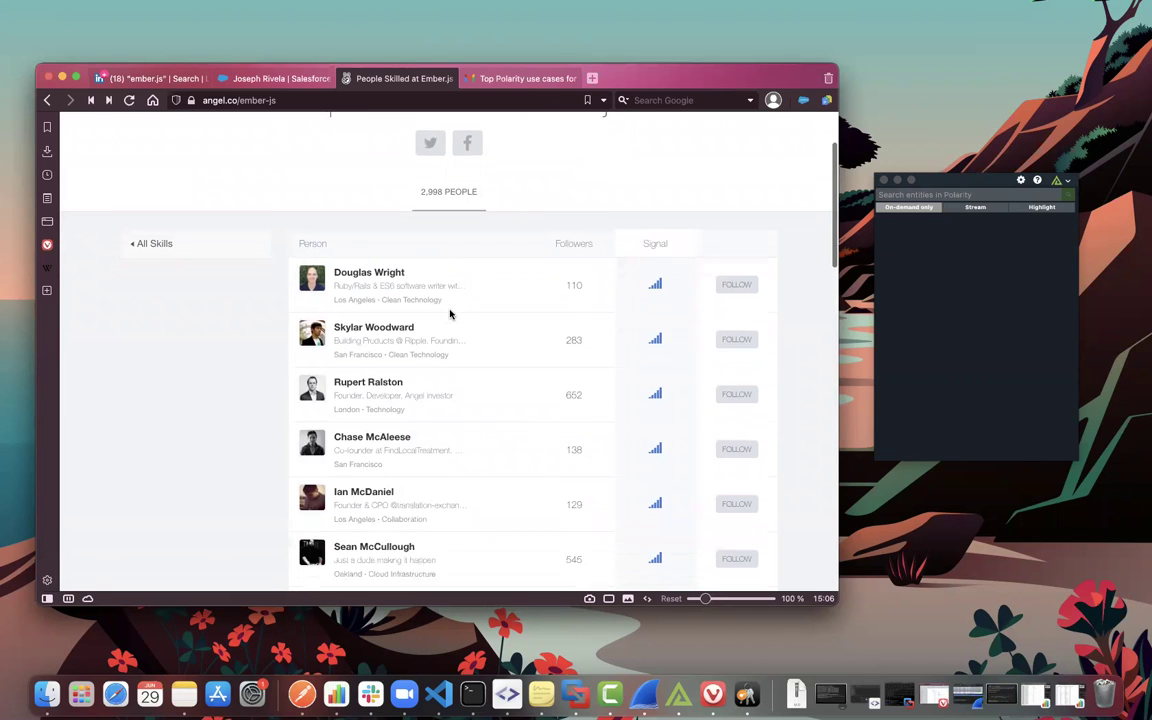
{"action": "scroll", "coordinate": [452, 316], "scroll_direction": "down", "scroll_amount": 1}
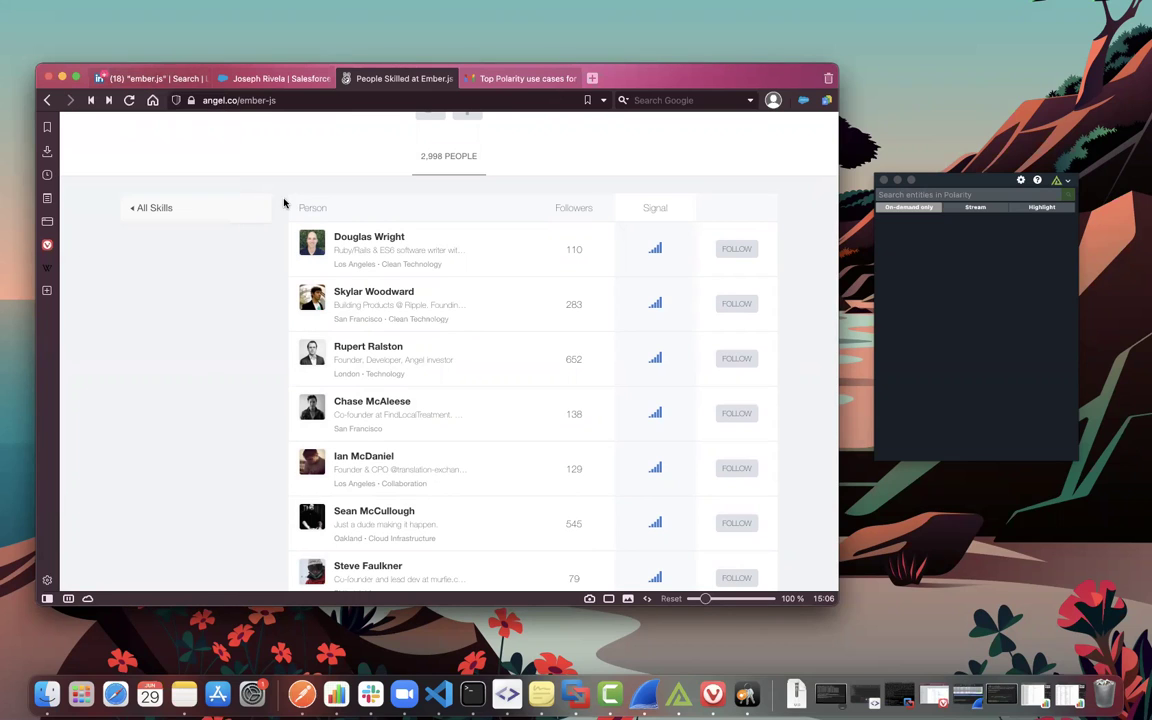
{"action": "left_click_drag", "start_coordinate": [407, 237], "coordinate": [334, 241]}
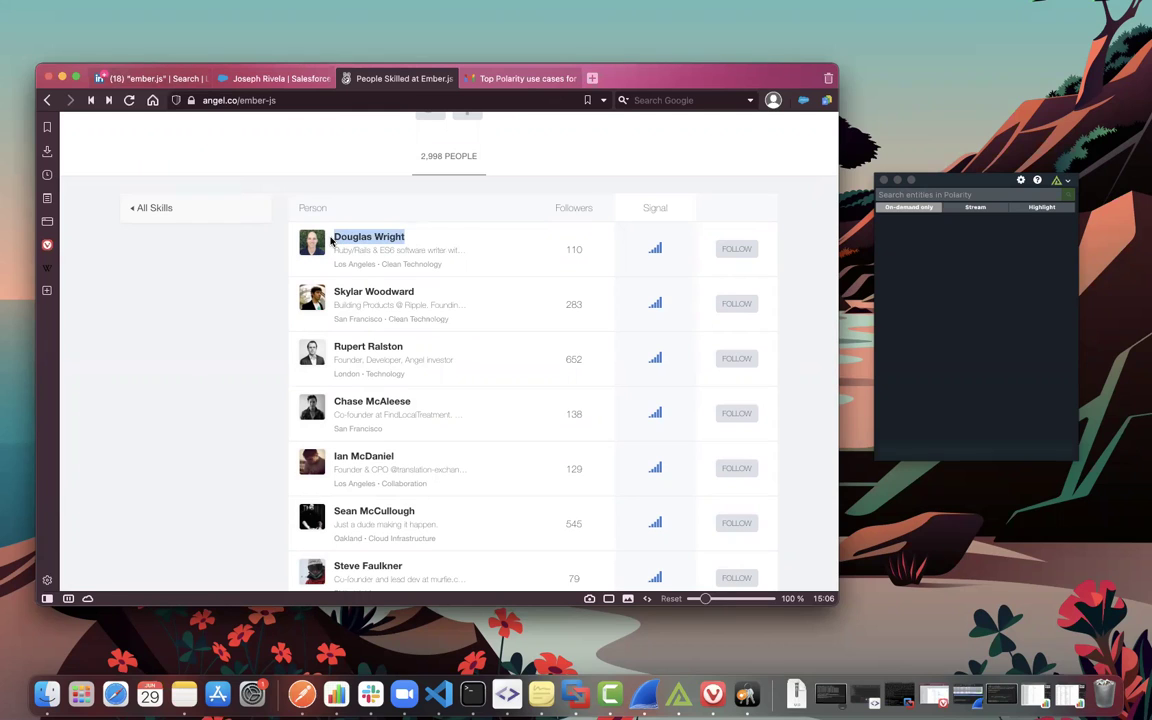
{"action": "key", "text": "super+alt+s"}
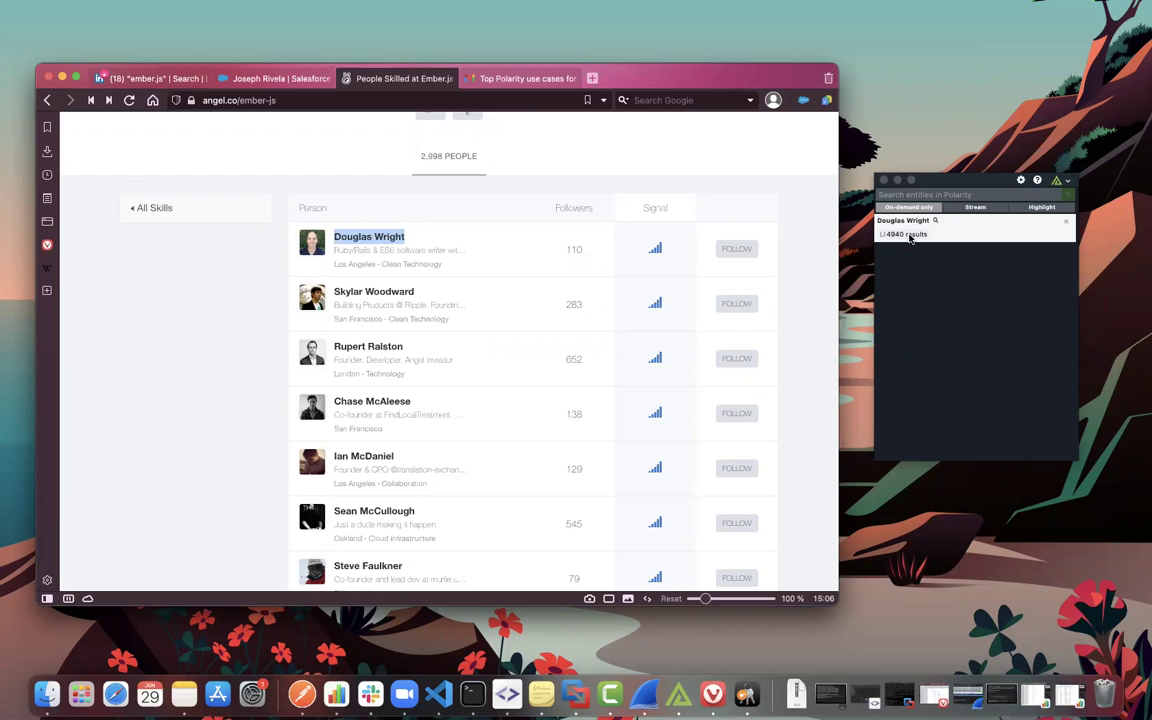
- Browse the person's 4940 LinkedIn results, then dismiss the card without ignoring the name
{"action": "left_click", "coordinate": [910, 236]}
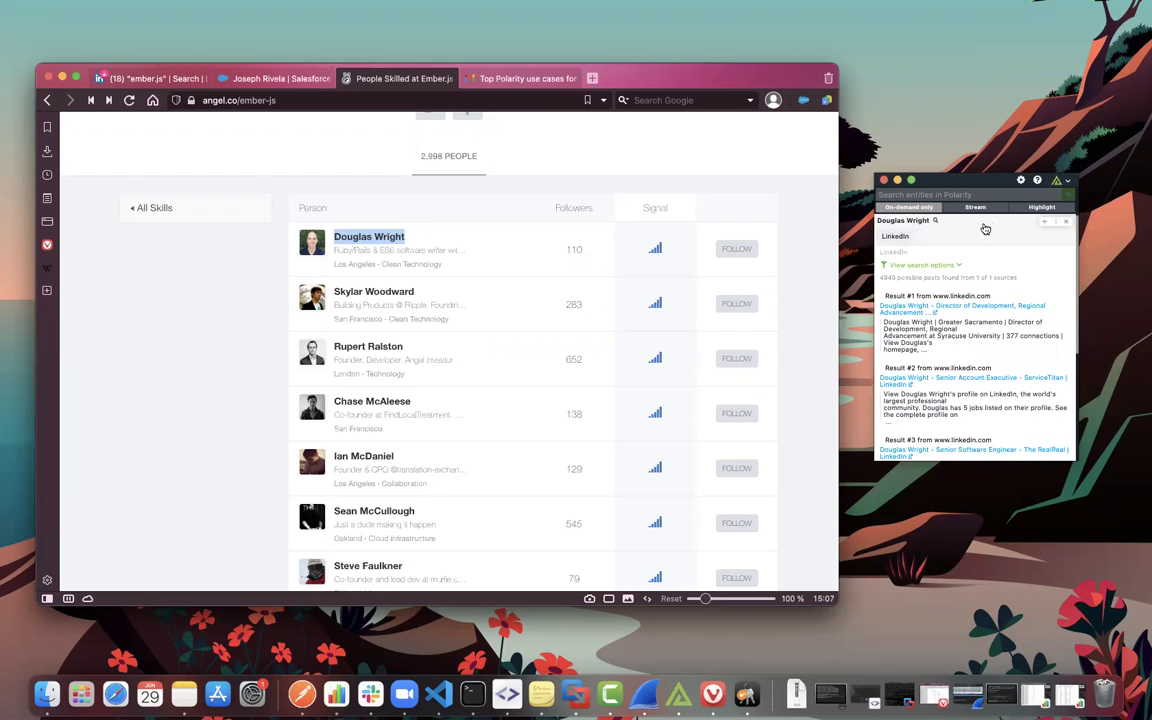
{"action": "scroll", "coordinate": [964, 334], "scroll_direction": "down", "scroll_amount": 2}
{"action": "scroll", "coordinate": [960, 300], "scroll_direction": "down", "scroll_amount": 1}
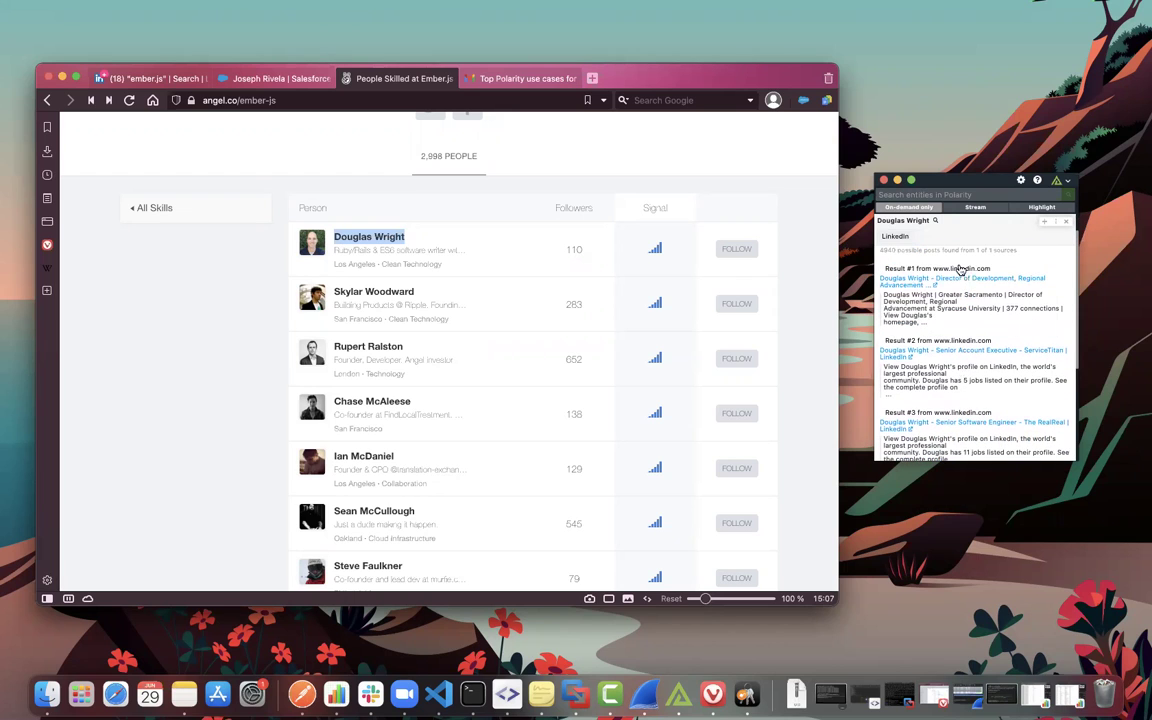
{"action": "scroll", "coordinate": [948, 292], "scroll_direction": "up", "scroll_amount": 3}
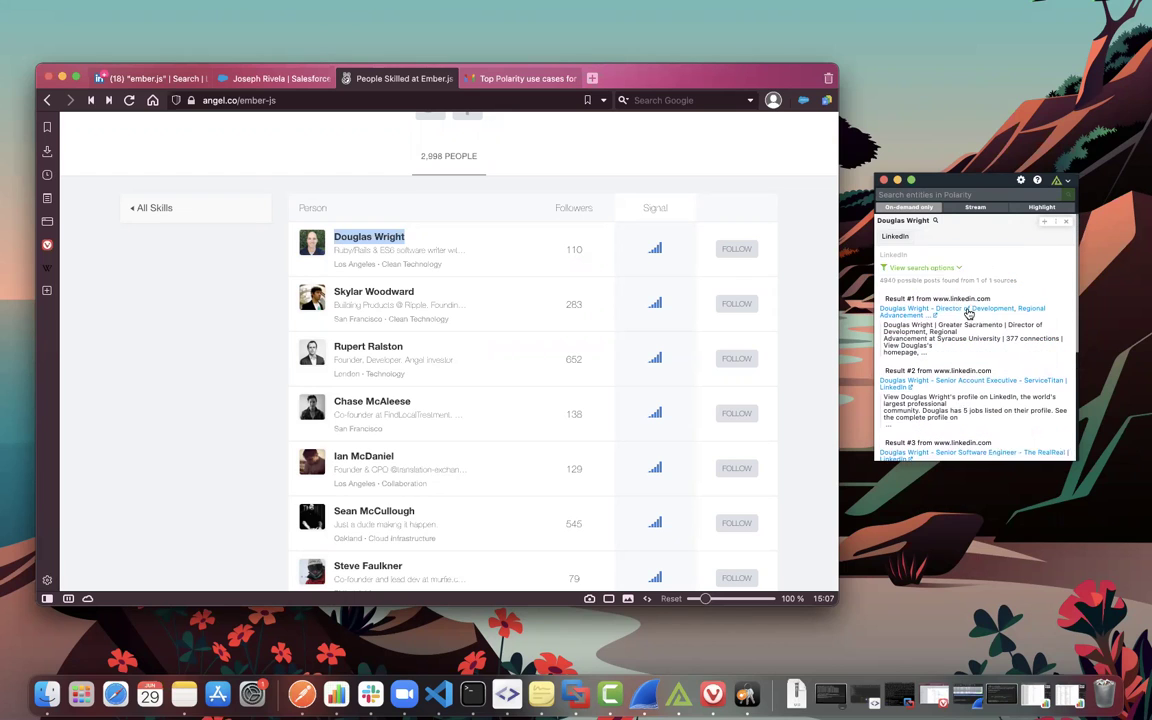
{"action": "left_click", "coordinate": [969, 231]}
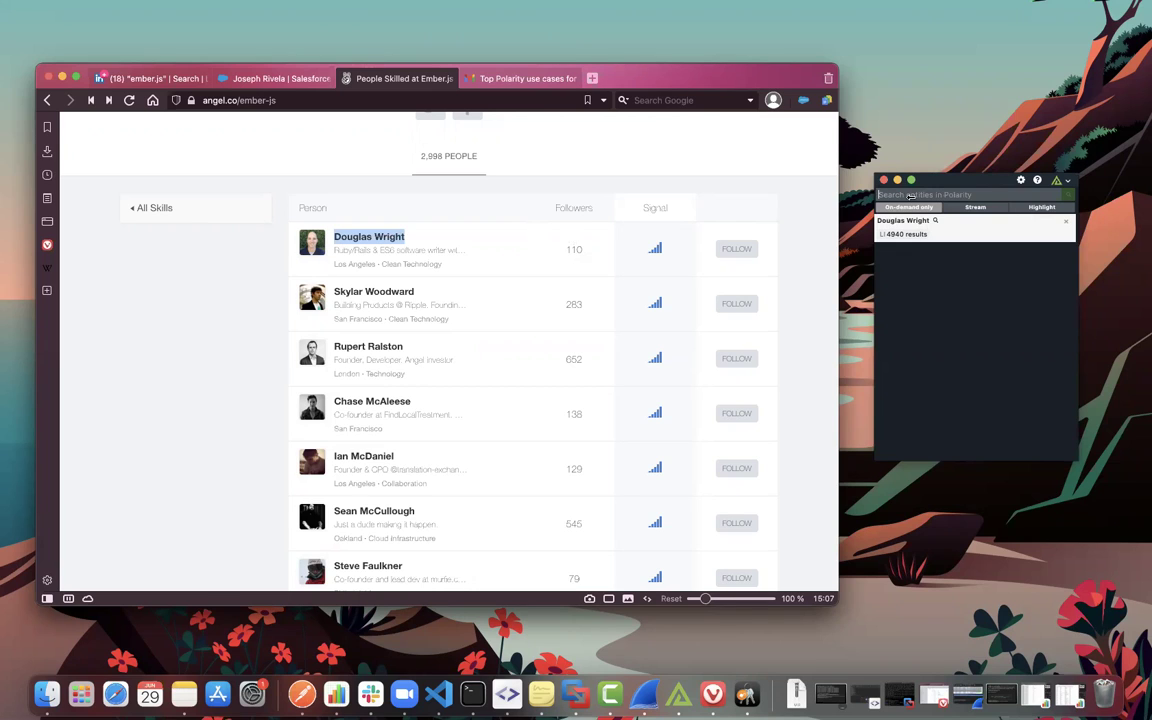
{"action": "left_click", "coordinate": [1066, 221]}
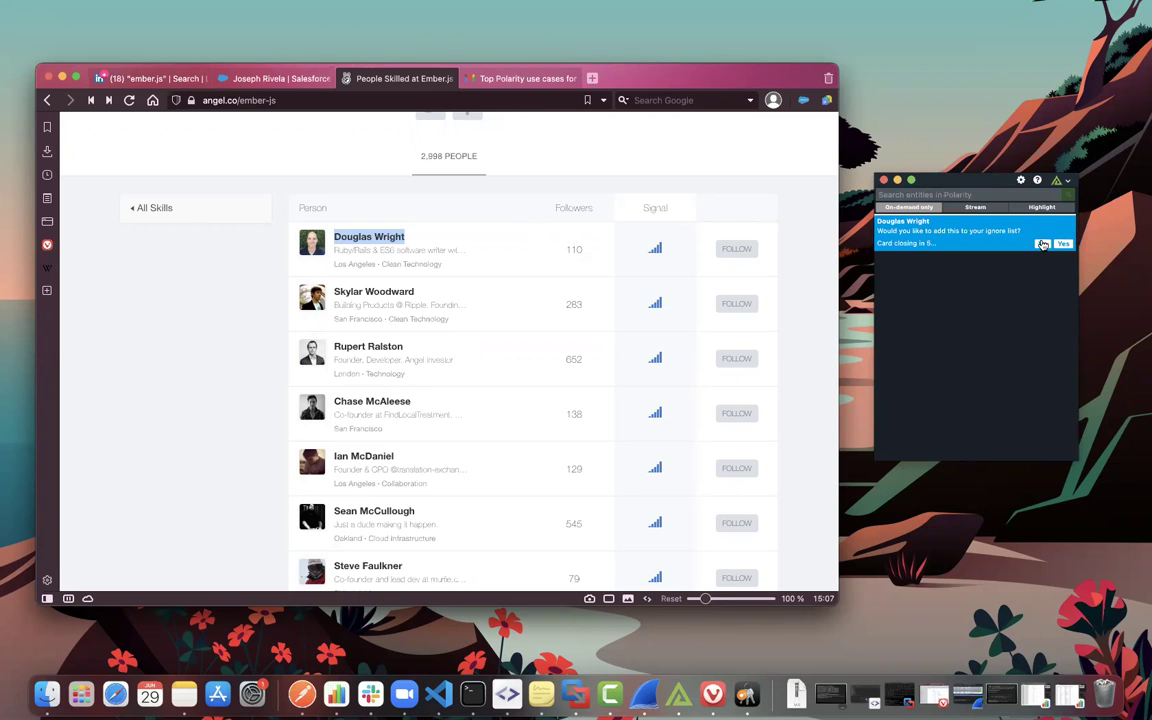
{"action": "left_click", "coordinate": [1042, 244]}
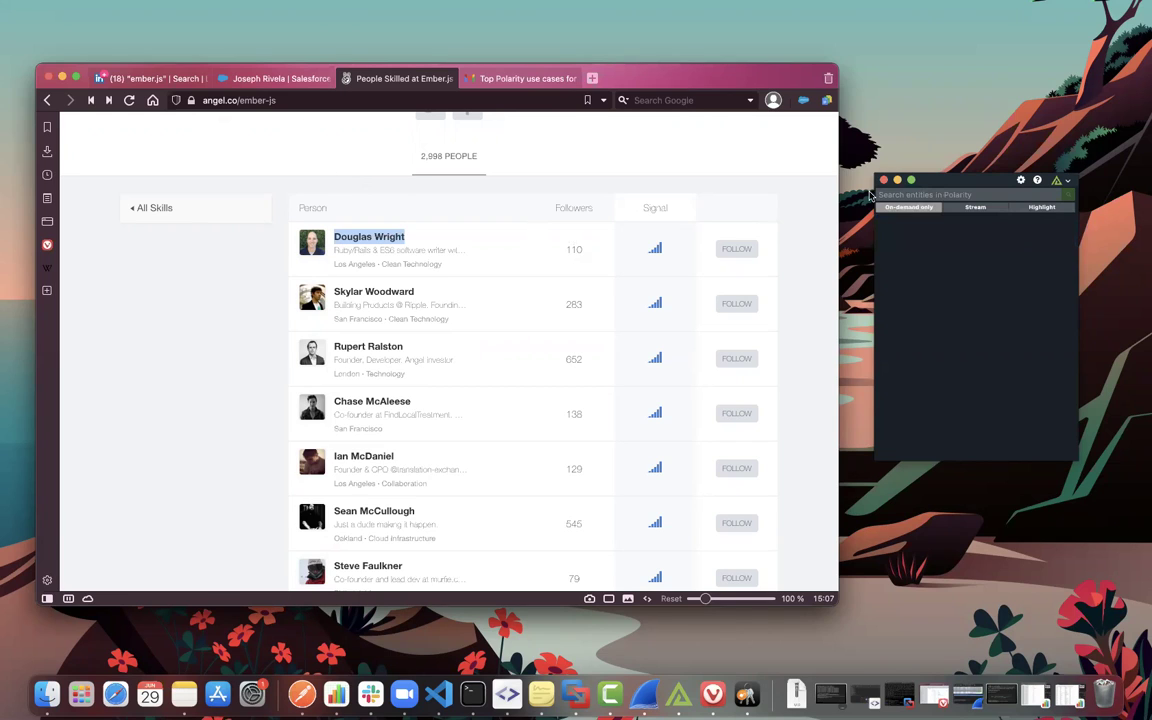
- Search Polarity for ember.js, open the top LinkedIn match's profile, then close it
{"action": "left_click", "coordinate": [911, 193]}
{"action": "type", "text": "ember.js"}
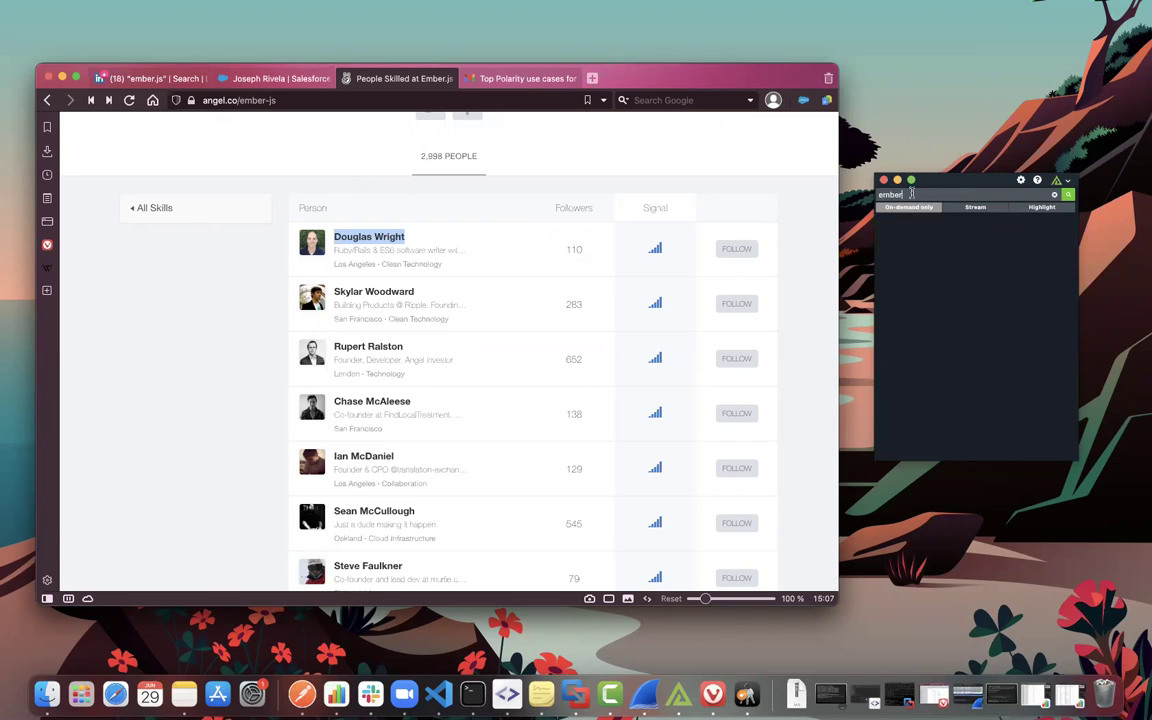
{"action": "key", "text": "Return"}
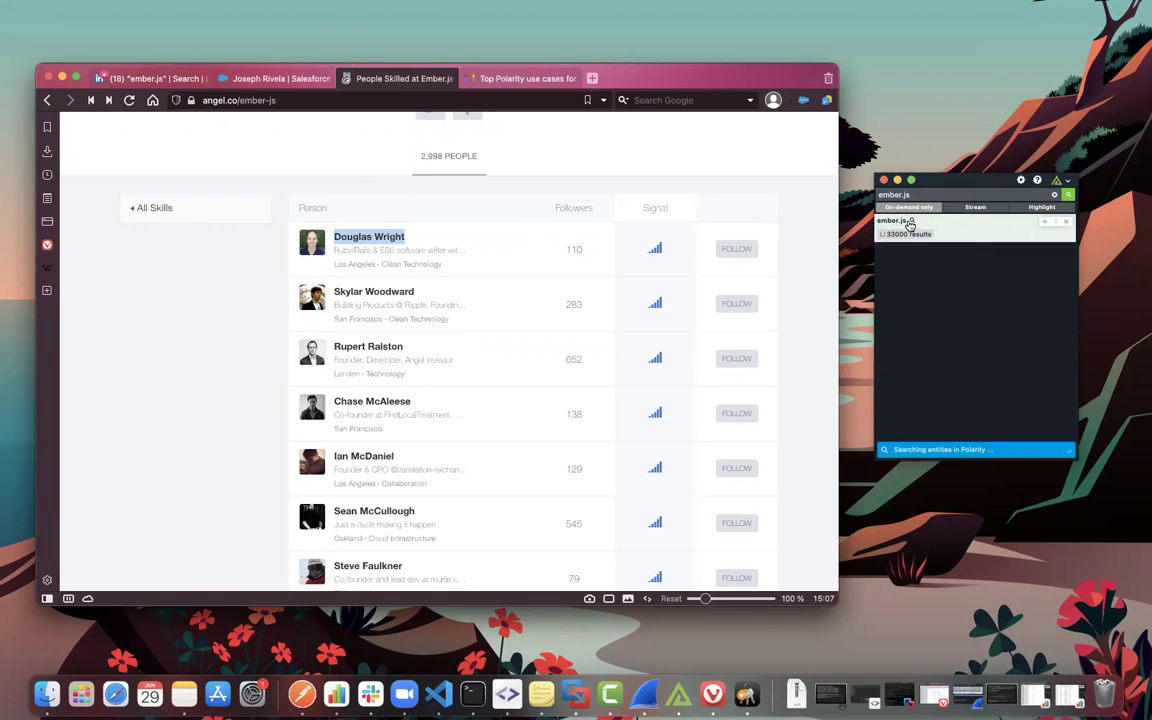
{"action": "left_click", "coordinate": [910, 224]}
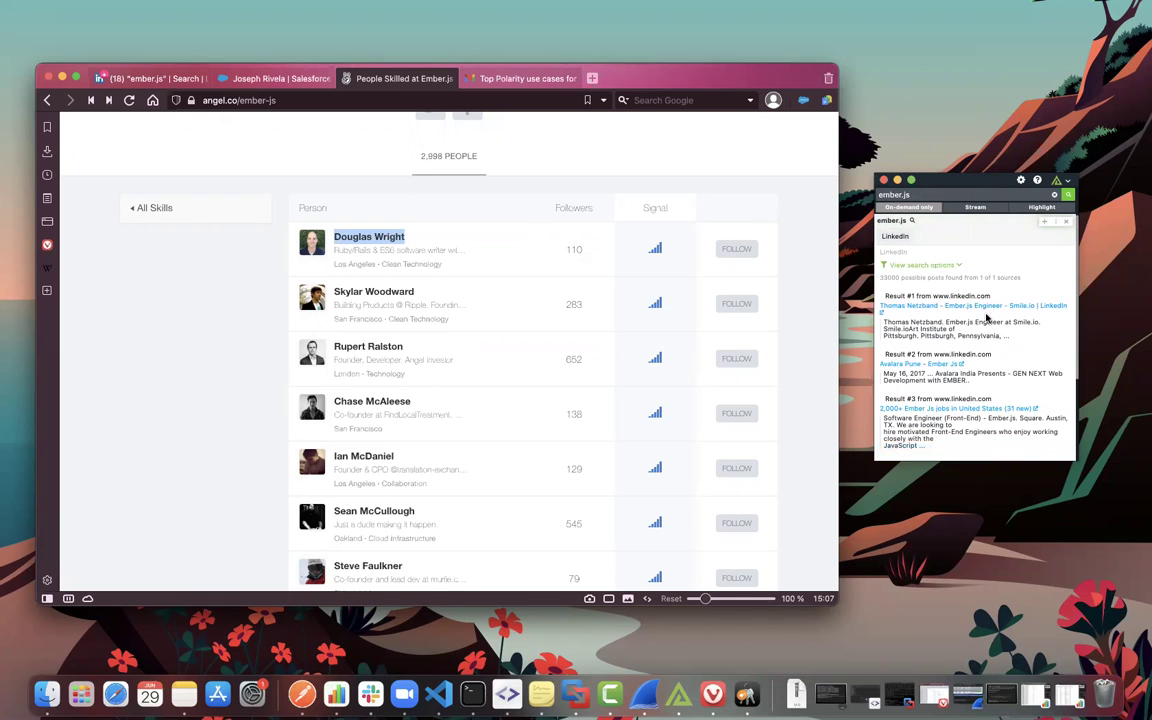
{"action": "left_click", "coordinate": [990, 308]}
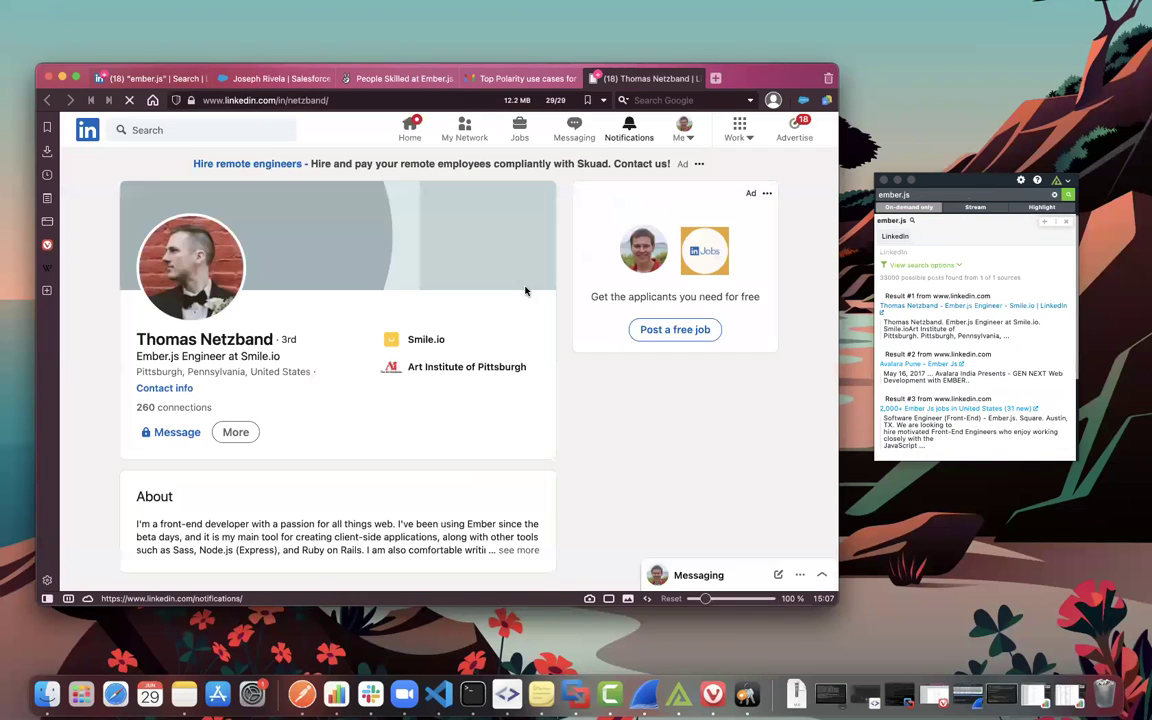
{"action": "left_click", "coordinate": [594, 78]}
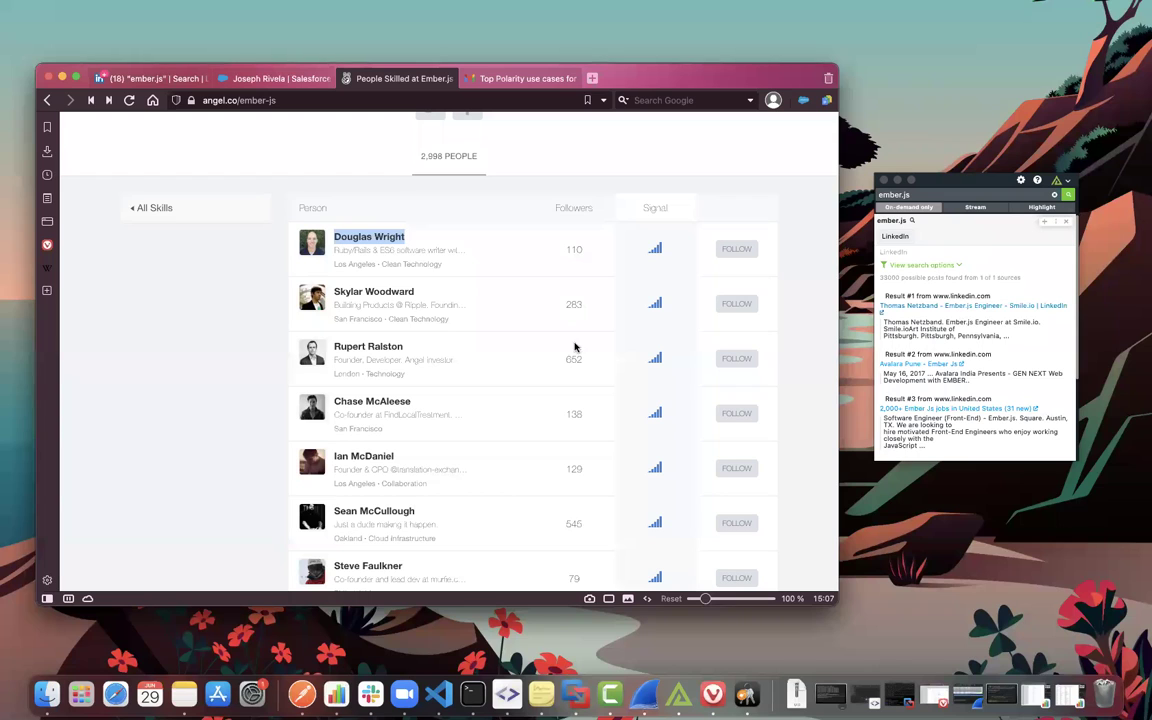
- Collapse the ember.js LinkedIn results and clear them and the search field from the overlay
{"action": "scroll", "coordinate": [535, 366], "scroll_direction": "up", "scroll_amount": 1}
{"action": "scroll", "coordinate": [535, 366], "scroll_direction": "up", "scroll_amount": 3}
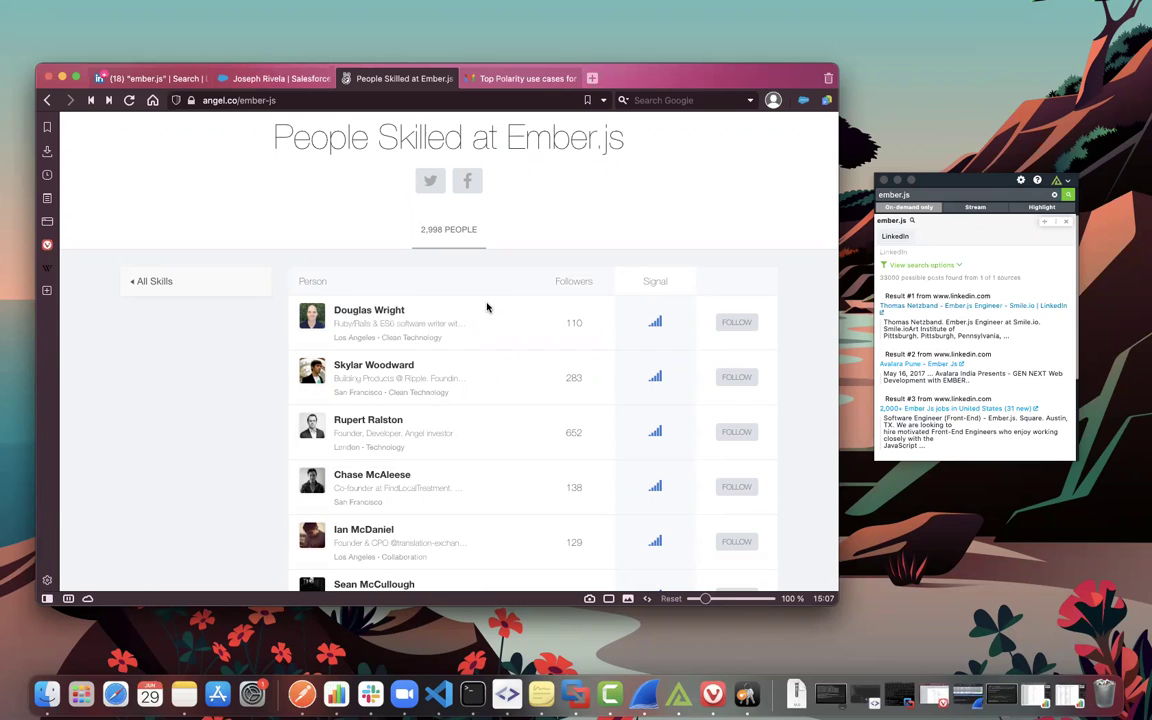
{"action": "left_click", "coordinate": [975, 223]}
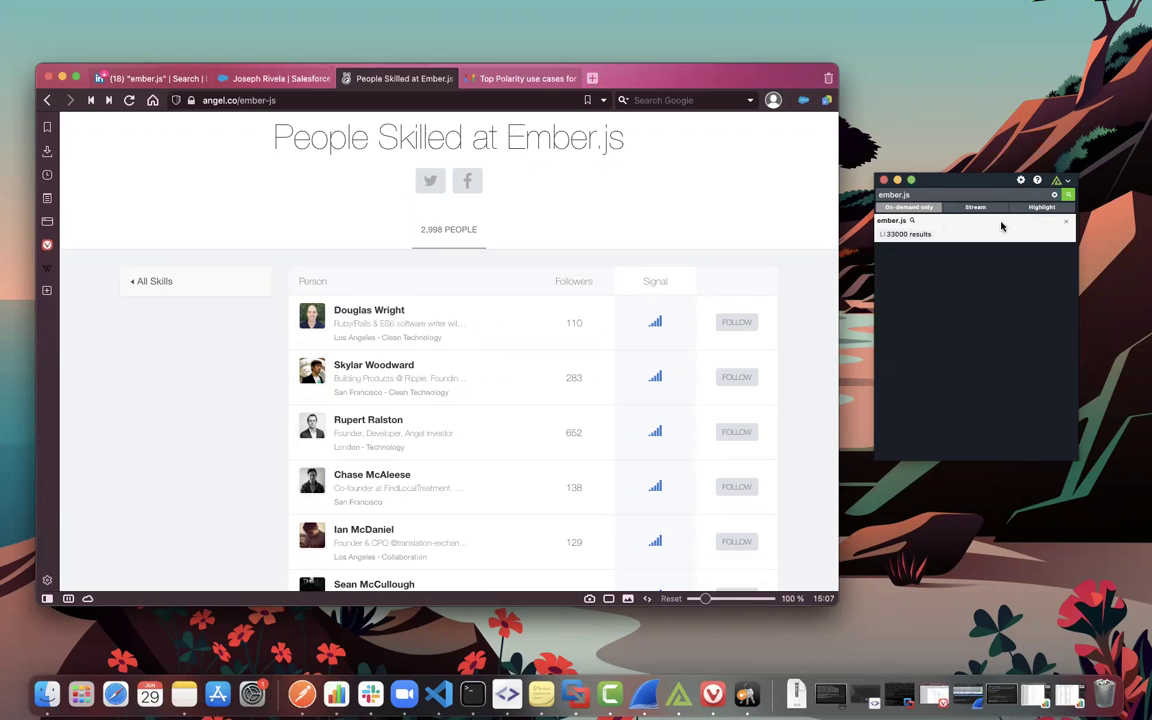
{"action": "left_click", "coordinate": [1068, 224]}
{"action": "left_click", "coordinate": [1056, 196]}
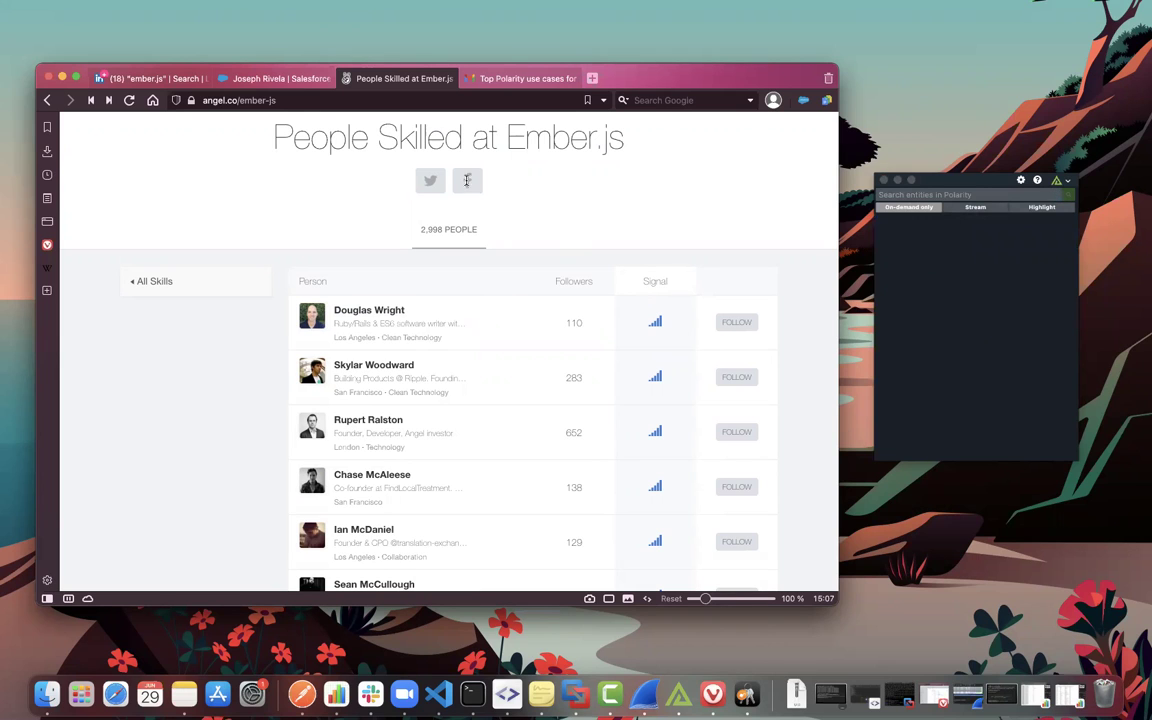
- Go to the LinkedIn home feed and load the newest posts
{"action": "left_click", "coordinate": [155, 77]}
{"action": "left_click", "coordinate": [217, 130]}
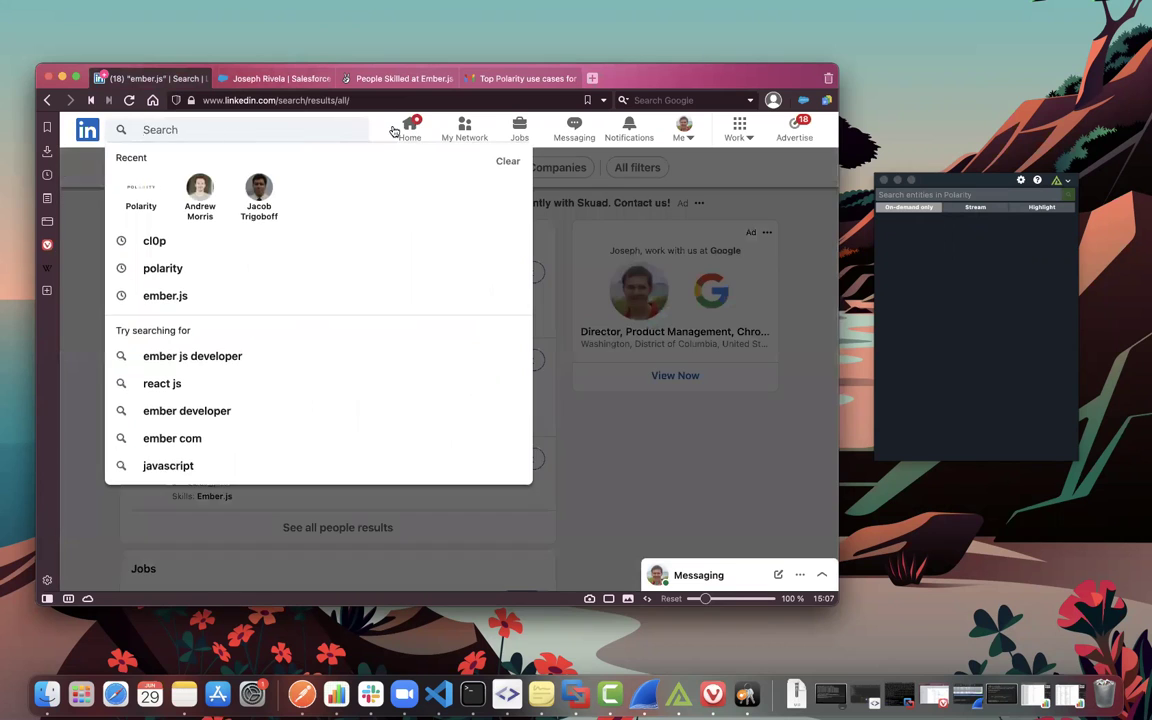
{"action": "left_click", "coordinate": [409, 128]}
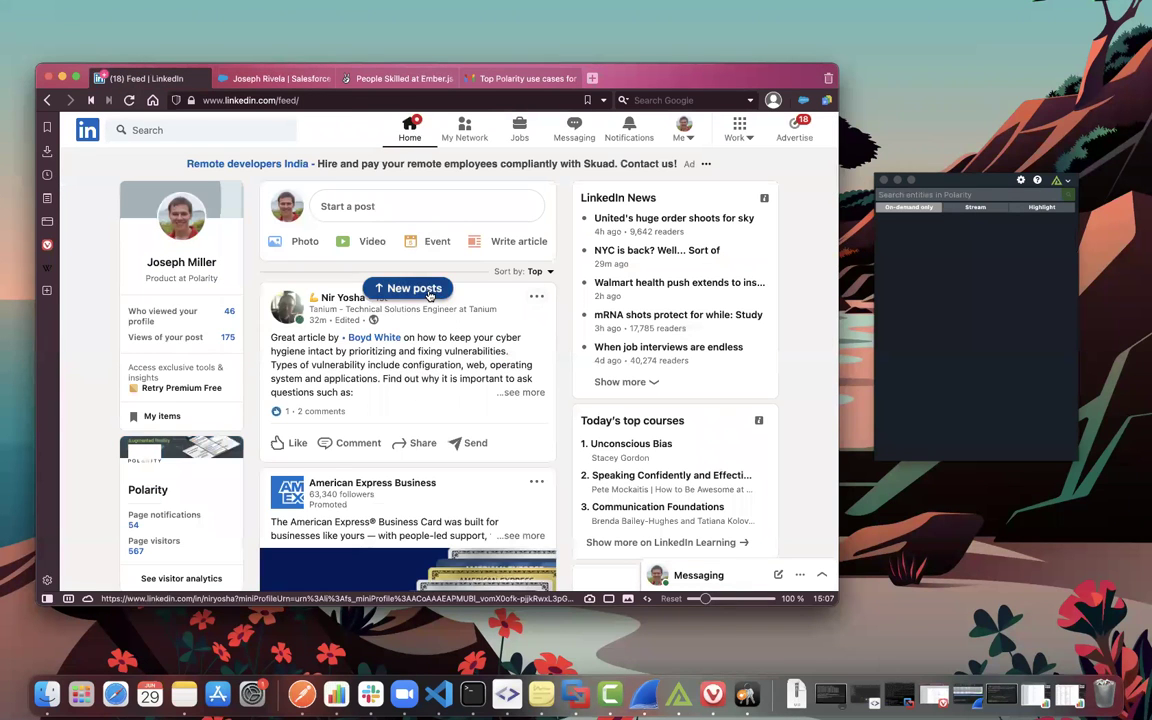
{"action": "left_click", "coordinate": [429, 293]}
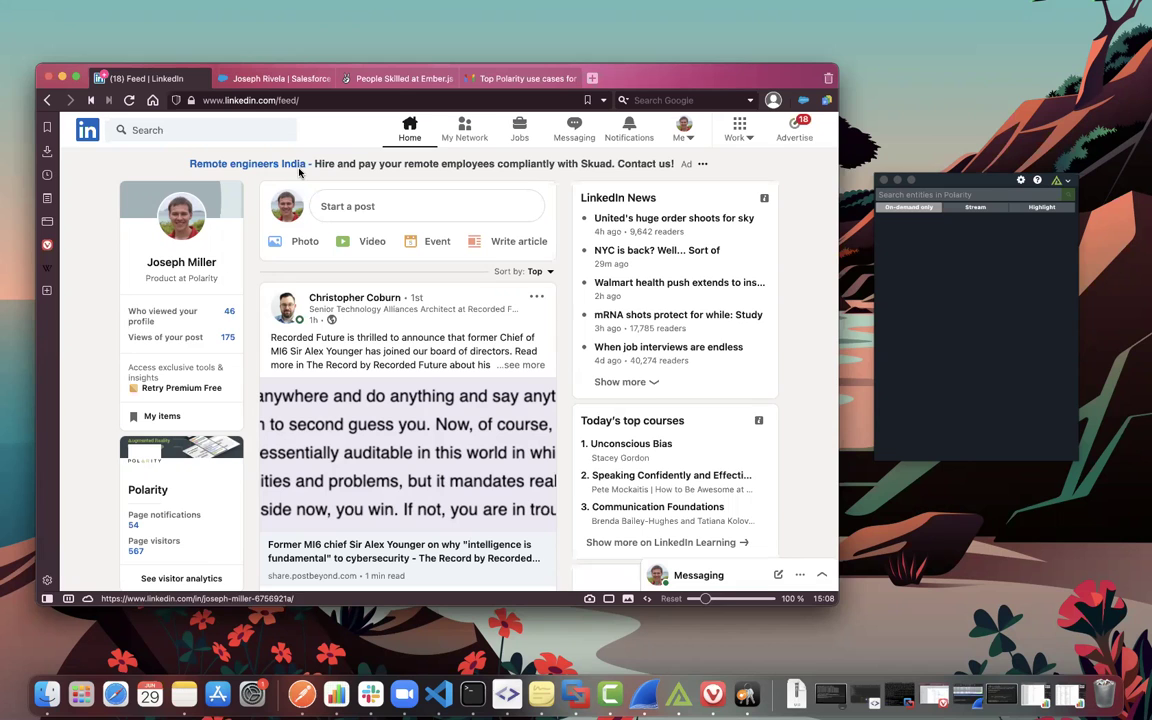
- Search LinkedIn for the Chief Strategy Officer's name and scroll through their profile
{"action": "left_click", "coordinate": [255, 142]}
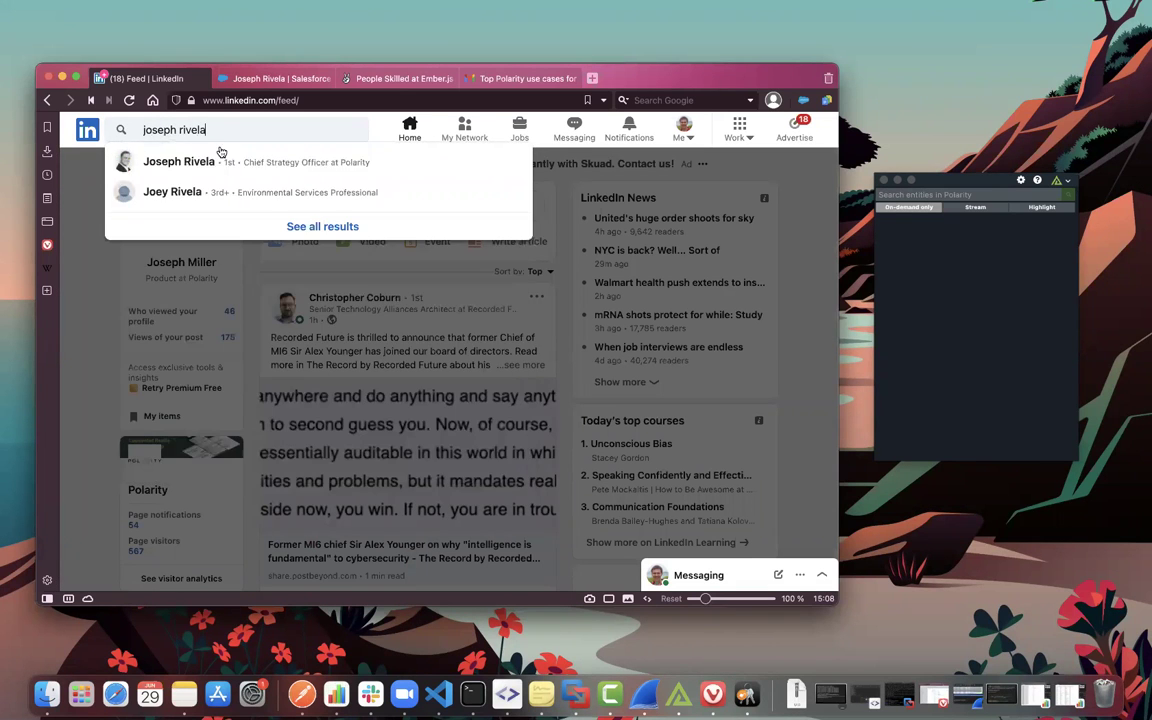
{"action": "key", "text": "Down"}
{"action": "key", "text": "Return"}
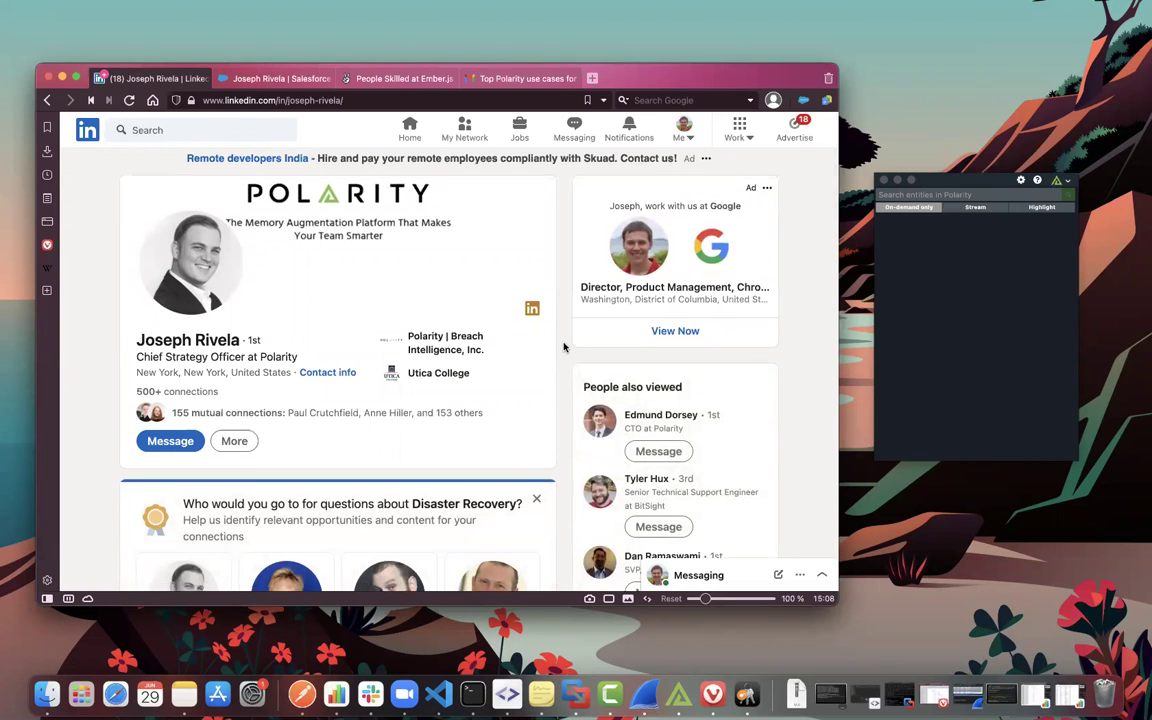
{"action": "scroll", "coordinate": [552, 342], "scroll_direction": "down", "scroll_amount": 2}
{"action": "left_click", "coordinate": [341, 342]}
{"action": "scroll", "coordinate": [345, 350], "scroll_direction": "down", "scroll_amount": 1}
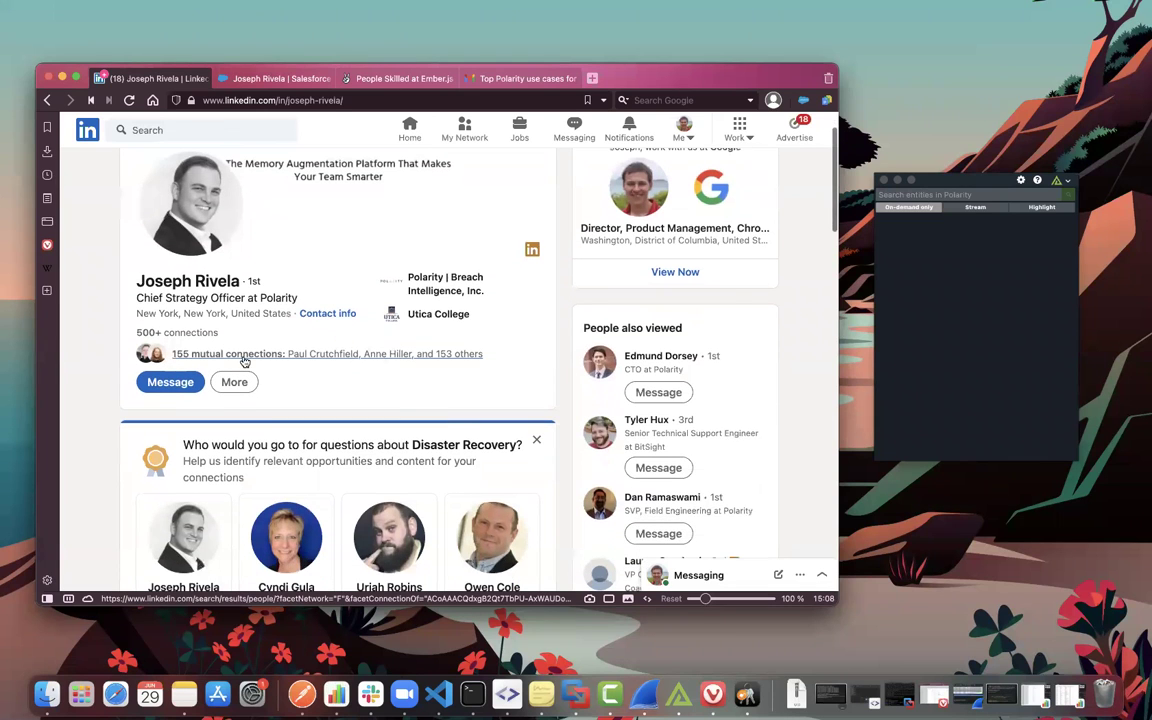
{"action": "scroll", "coordinate": [388, 412], "scroll_direction": "down", "scroll_amount": 5}
{"action": "scroll", "coordinate": [382, 422], "scroll_direction": "down", "scroll_amount": 6}
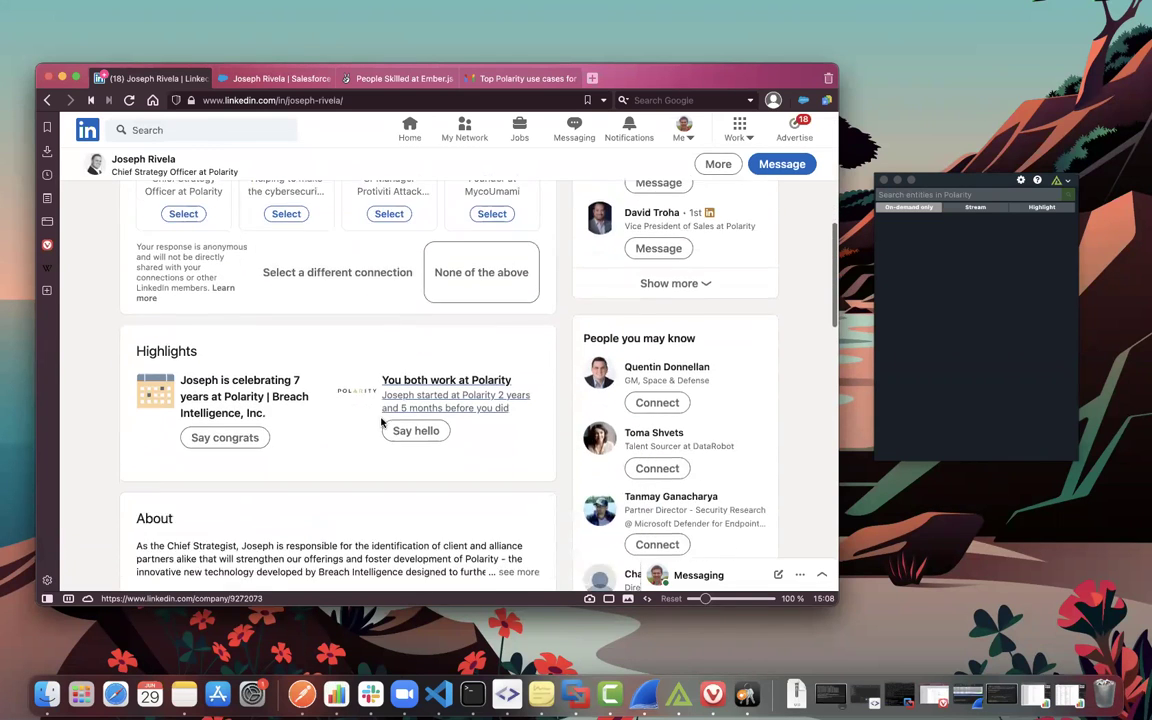
- Search LinkedIn for polarity, open the Polarity company page, and scroll its admin view
{"action": "scroll", "coordinate": [381, 422], "scroll_direction": "up", "scroll_amount": 10}
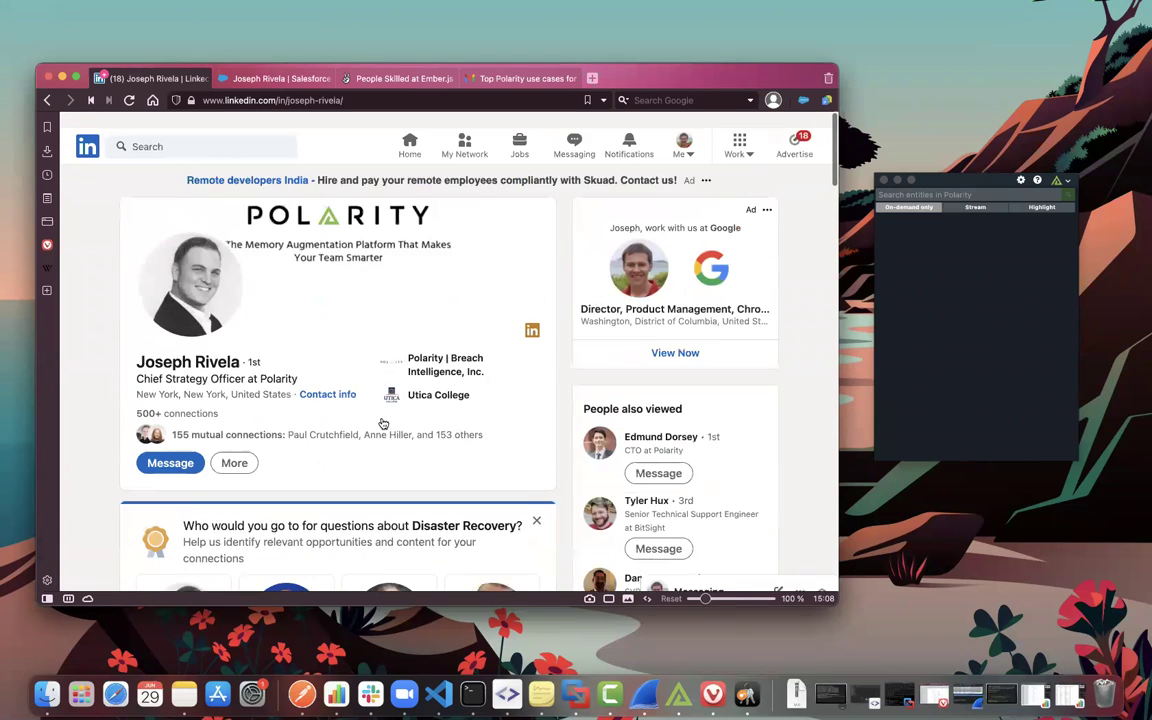
{"action": "left_click", "coordinate": [190, 133]}
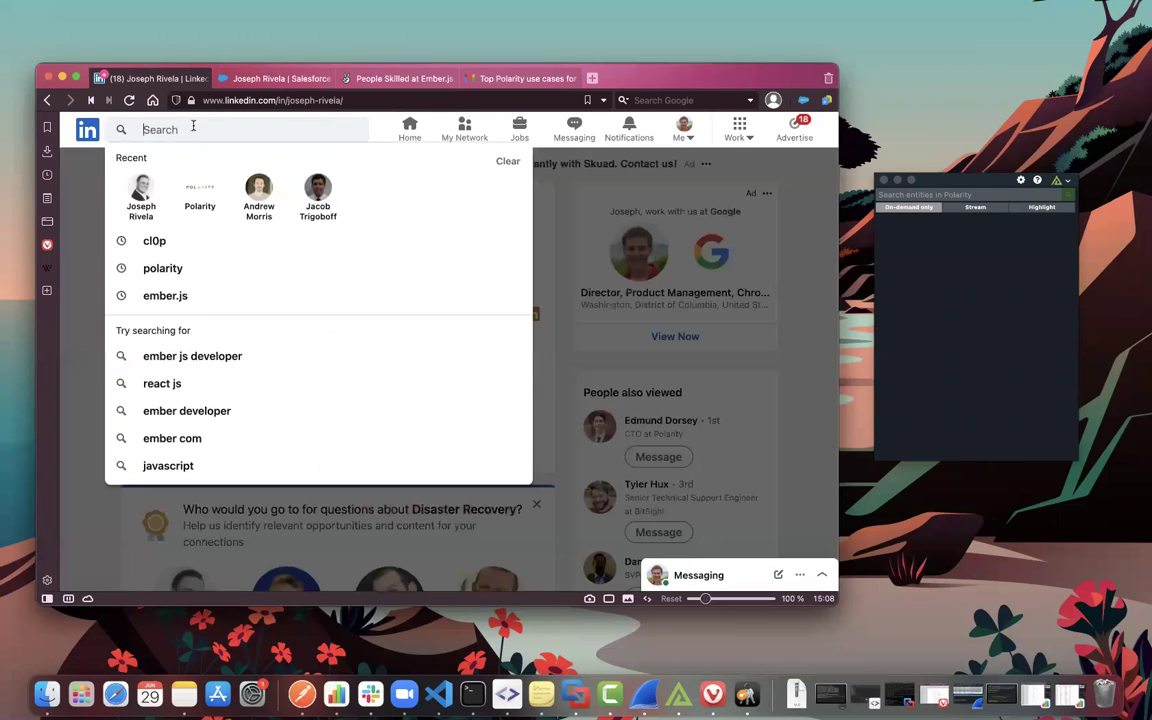
{"action": "type", "text": "polarity"}
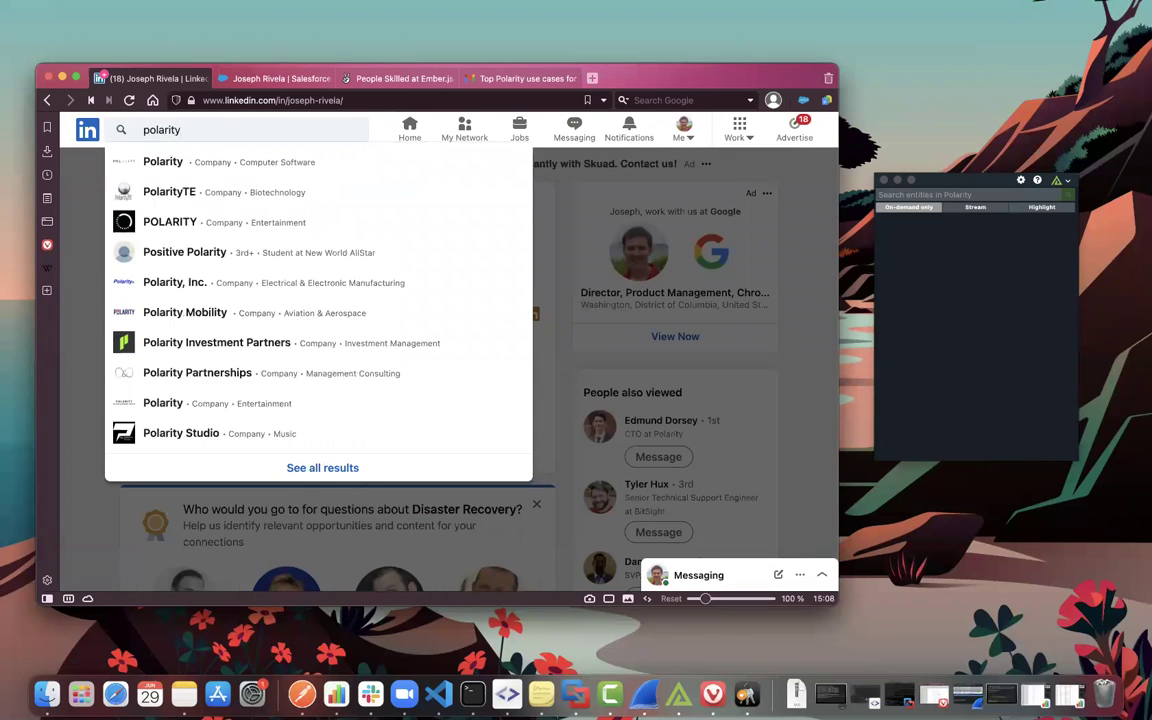
{"action": "left_click", "coordinate": [181, 163]}
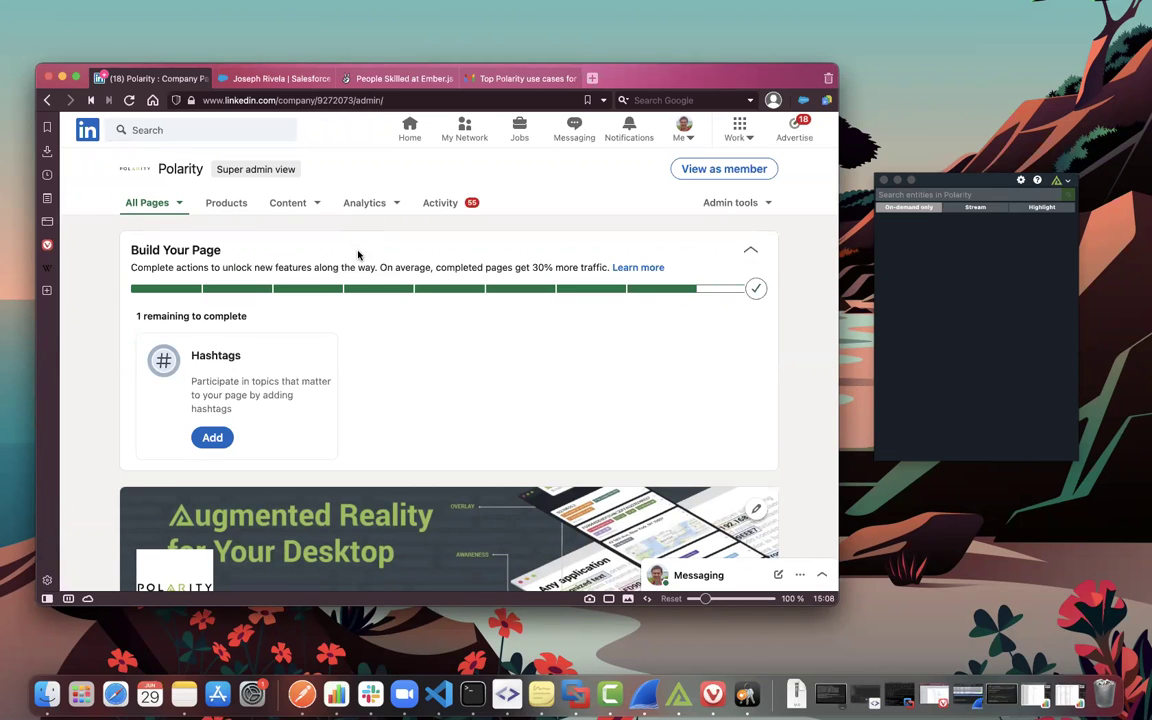
{"action": "scroll", "coordinate": [435, 380], "scroll_direction": "down", "scroll_amount": 5}
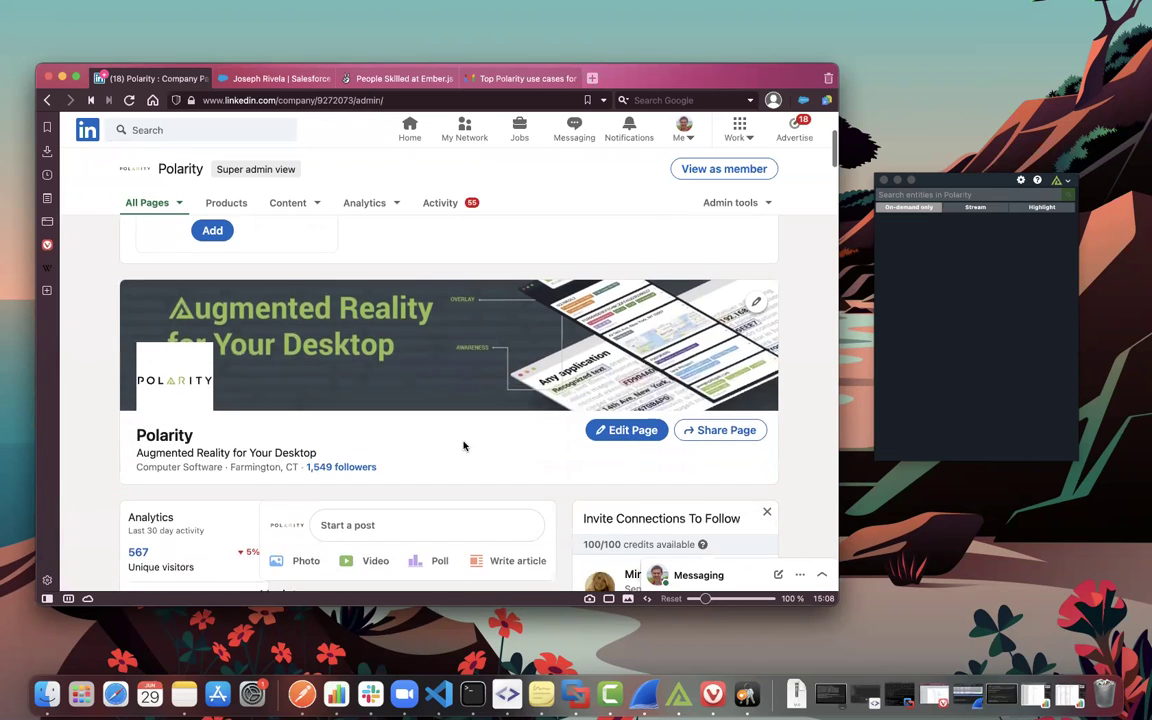
{"action": "scroll", "coordinate": [465, 445], "scroll_direction": "down", "scroll_amount": 2}
{"action": "scroll", "coordinate": [575, 436], "scroll_direction": "down", "scroll_amount": 4}
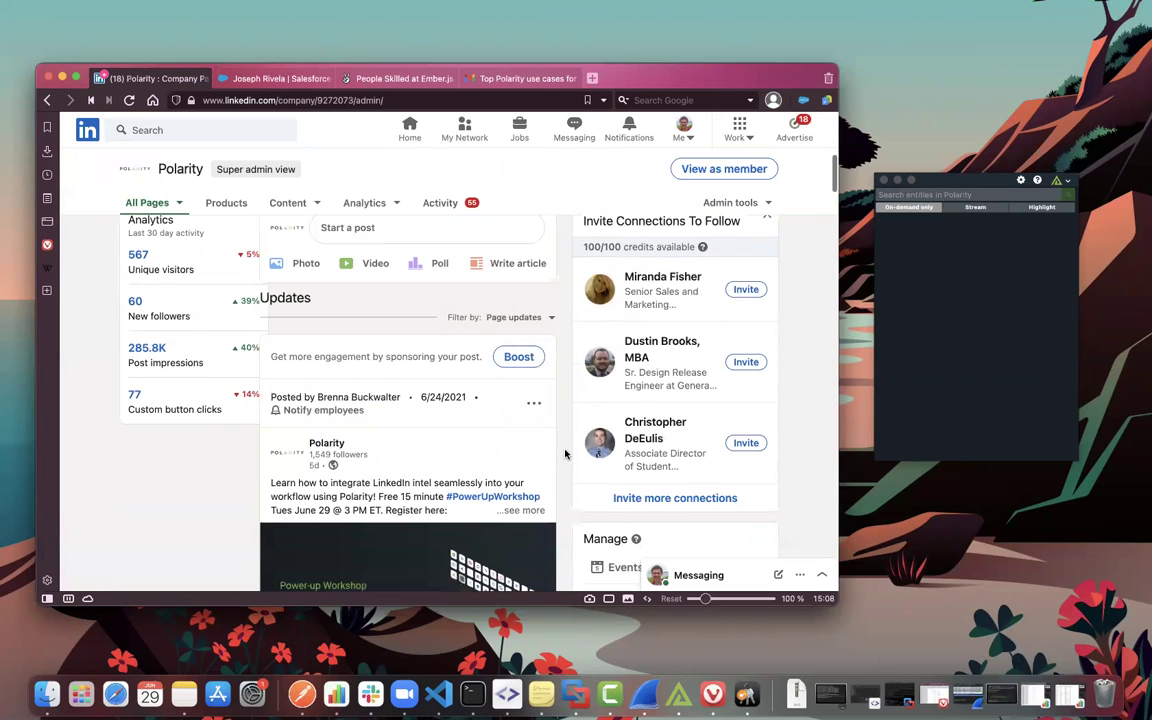
{"action": "scroll", "coordinate": [565, 454], "scroll_direction": "up", "scroll_amount": 10}
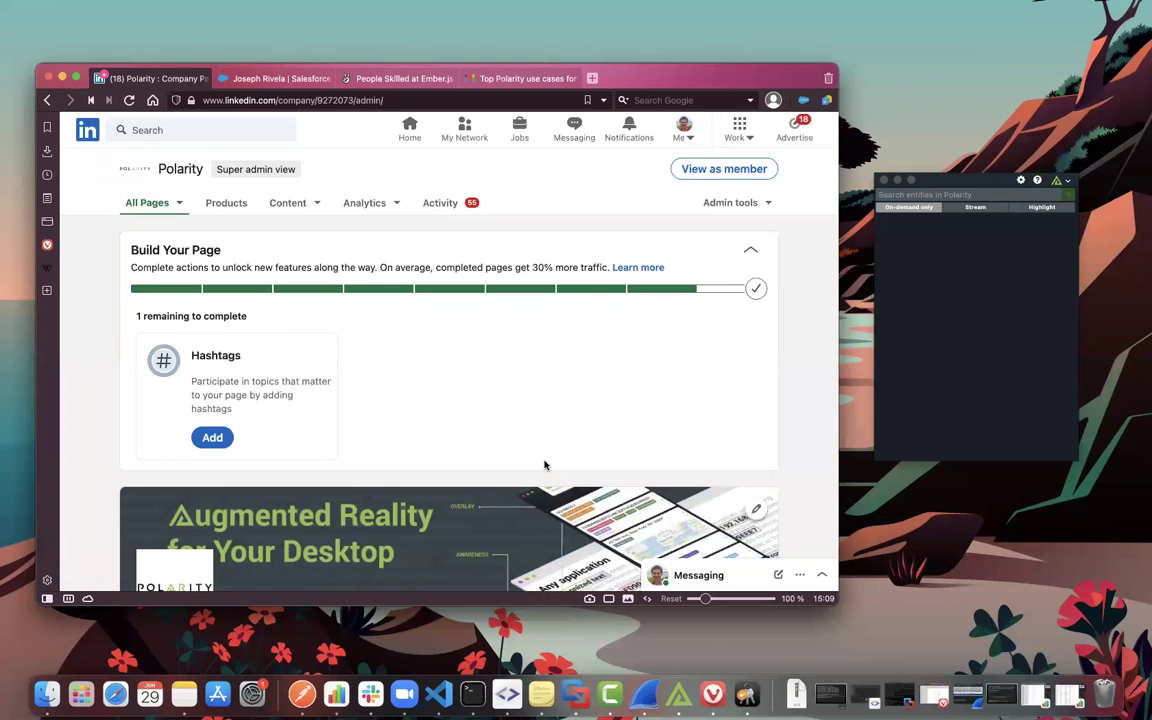
- Look up the Salesforce lead's name in Polarity and open its top LinkedIn match as a profile
{"action": "left_click", "coordinate": [280, 78]}
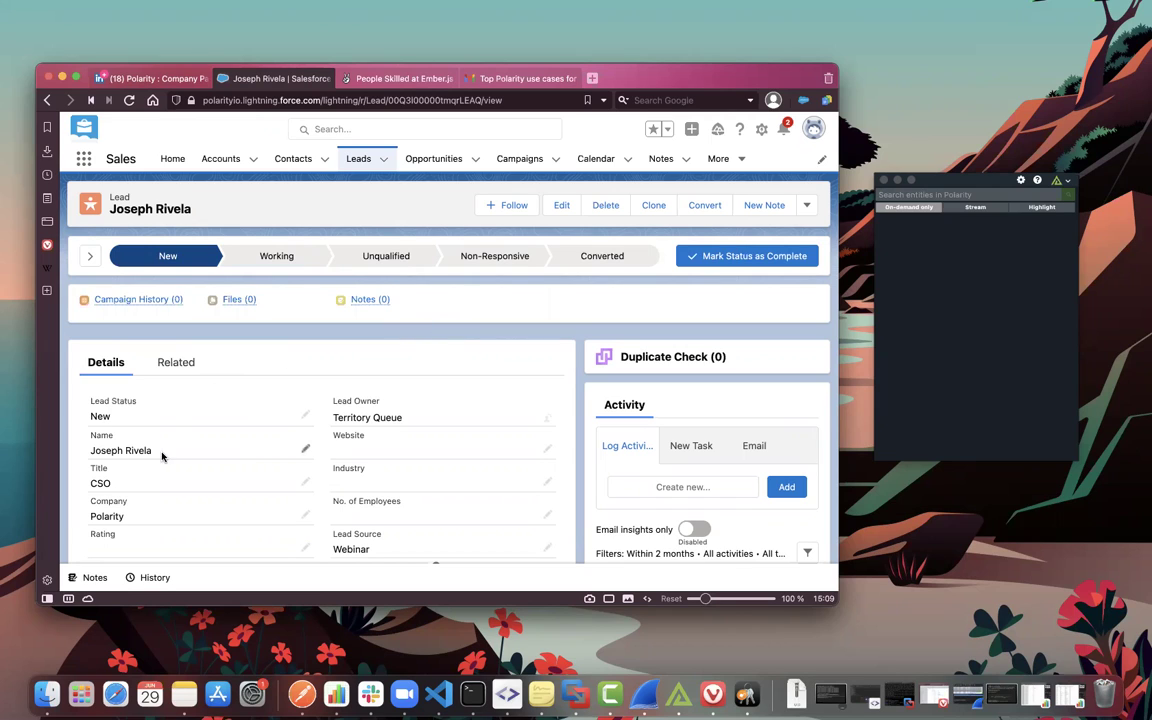
{"action": "left_click_drag", "start_coordinate": [152, 450], "coordinate": [91, 453]}
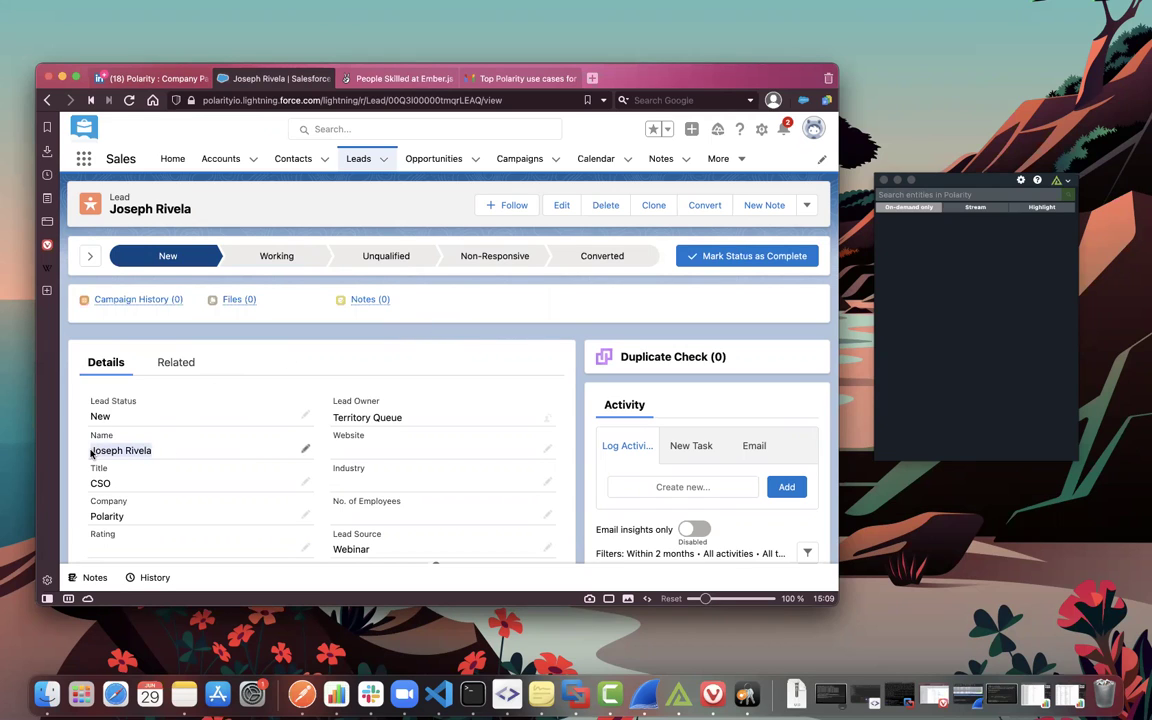
{"action": "key", "text": "ctrl+alt+q"}
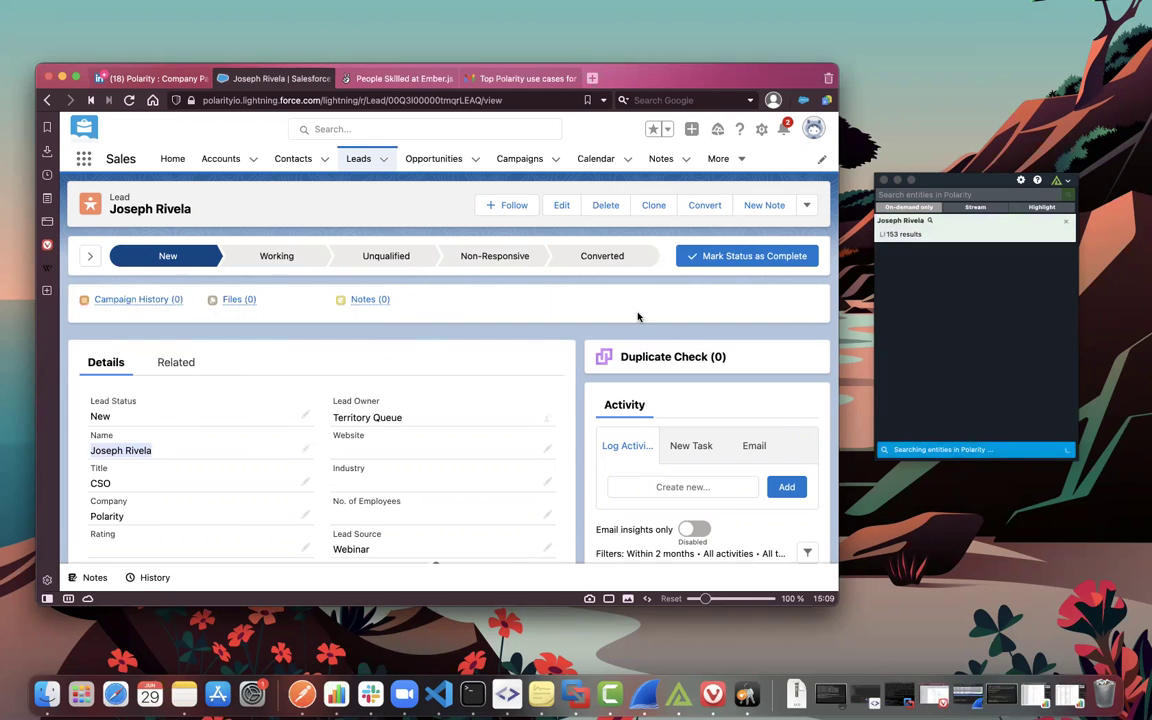
{"action": "left_click", "coordinate": [905, 233]}
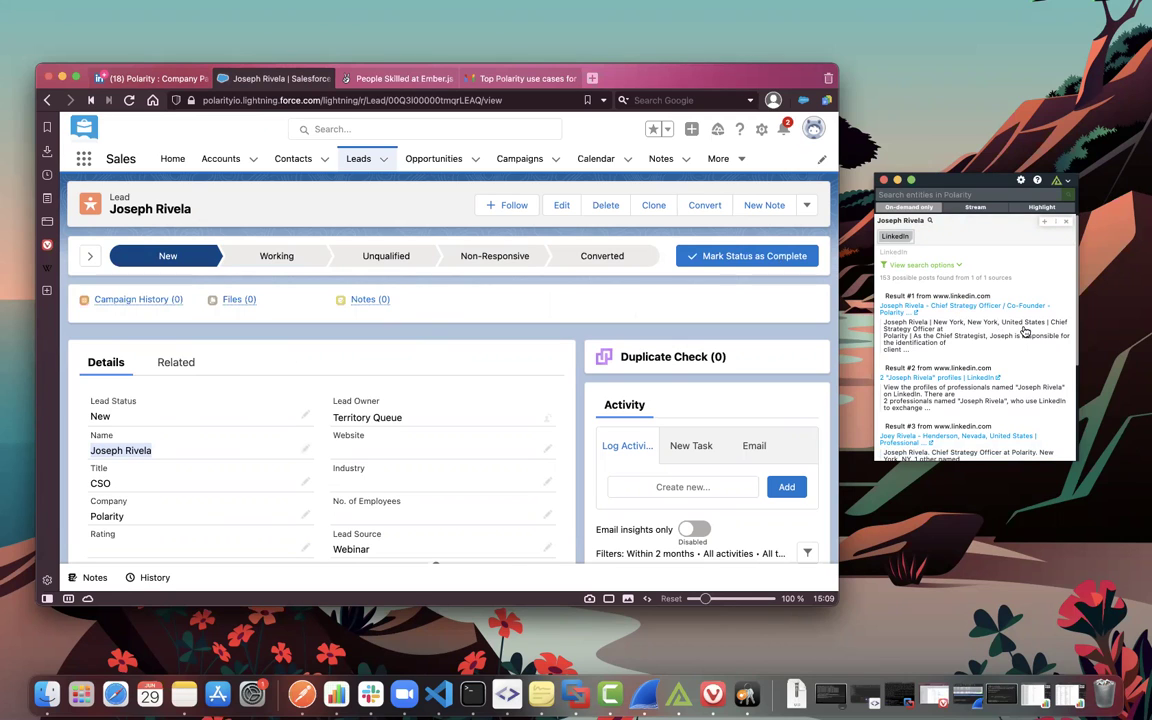
{"action": "left_click", "coordinate": [955, 311]}
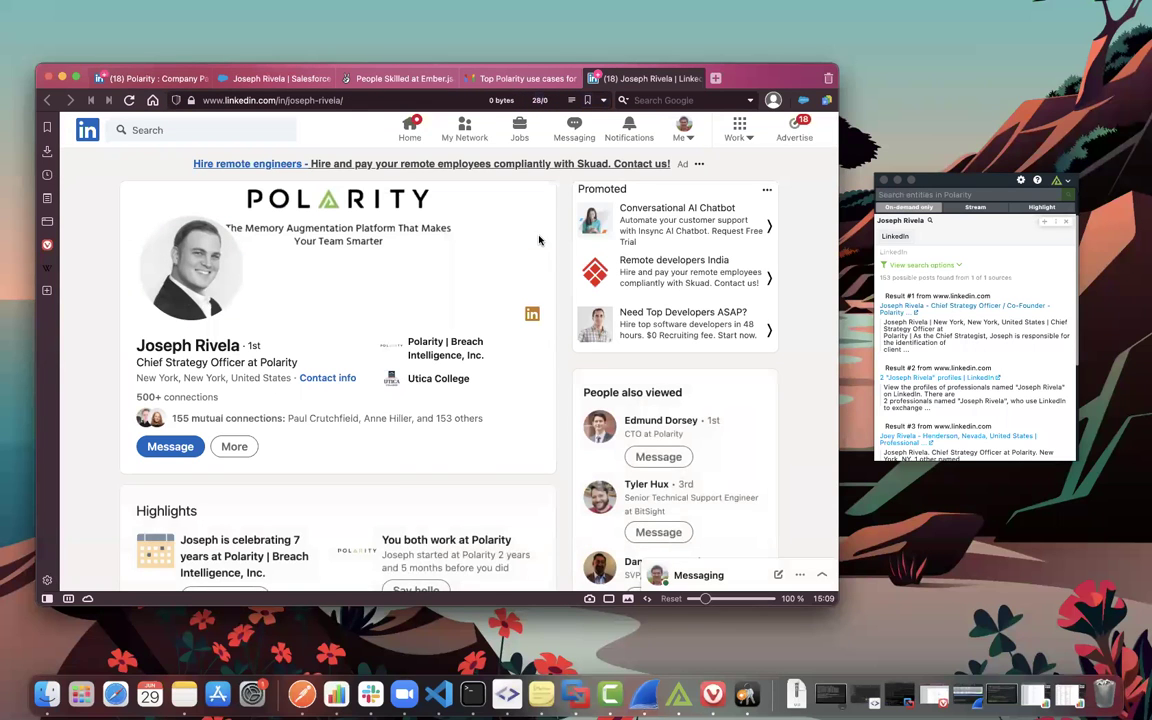
{"action": "left_click", "coordinate": [281, 78]}
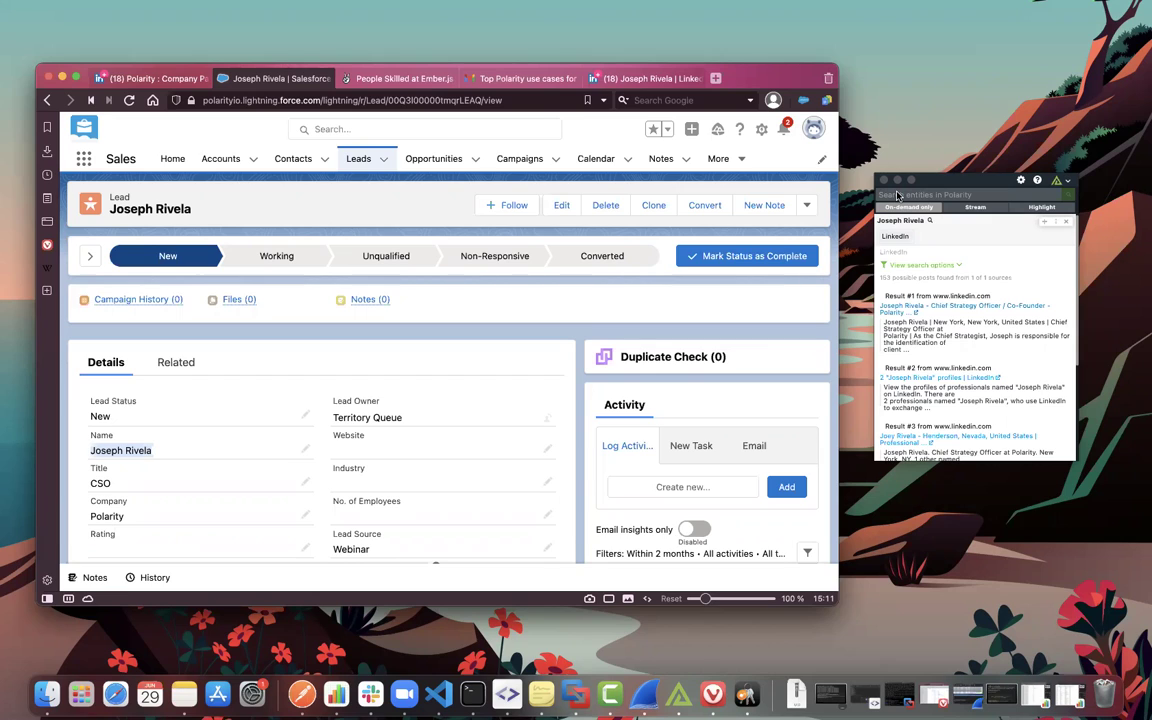
- Search Polarity for polarity and open result #1's LinkedIn company page
{"action": "left_click", "coordinate": [897, 195]}
{"action": "type", "text": "polarity"}
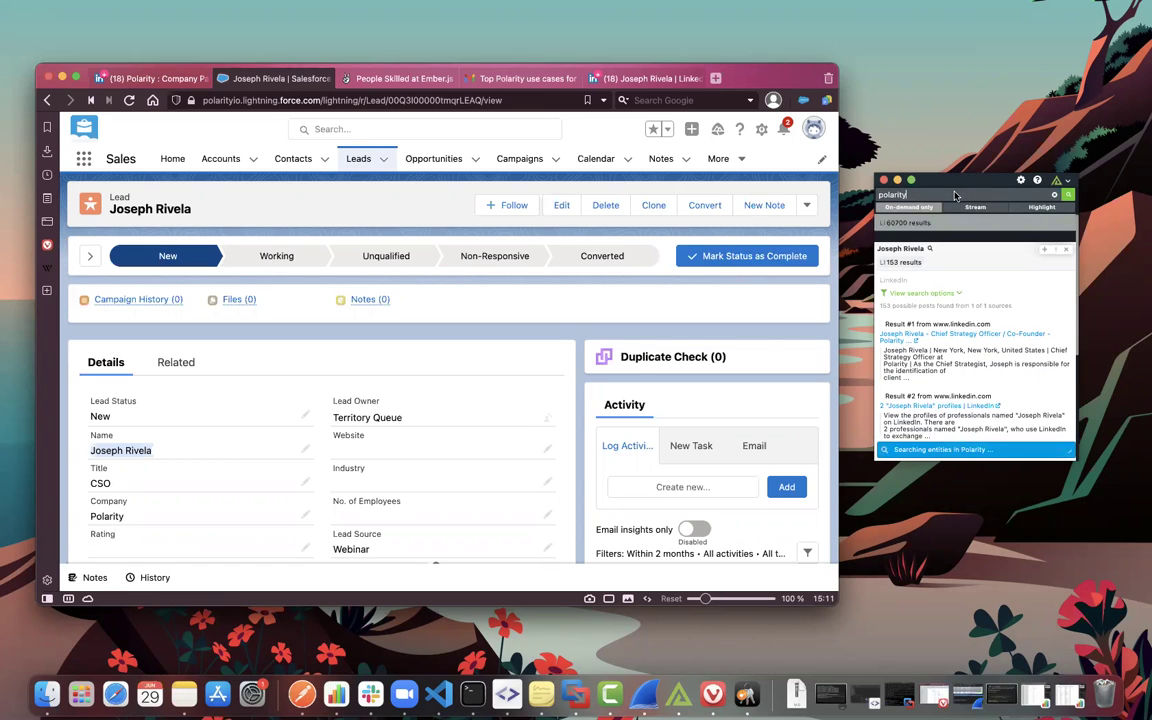
{"action": "left_click", "coordinate": [908, 226]}
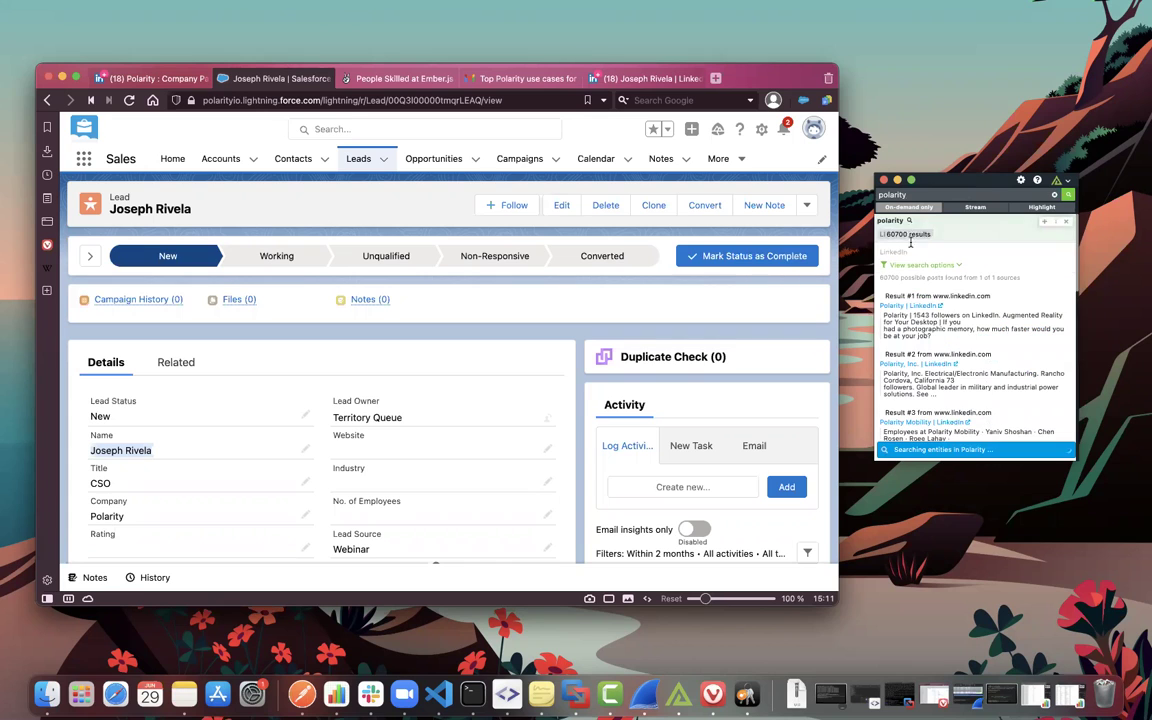
{"action": "left_click", "coordinate": [913, 306]}
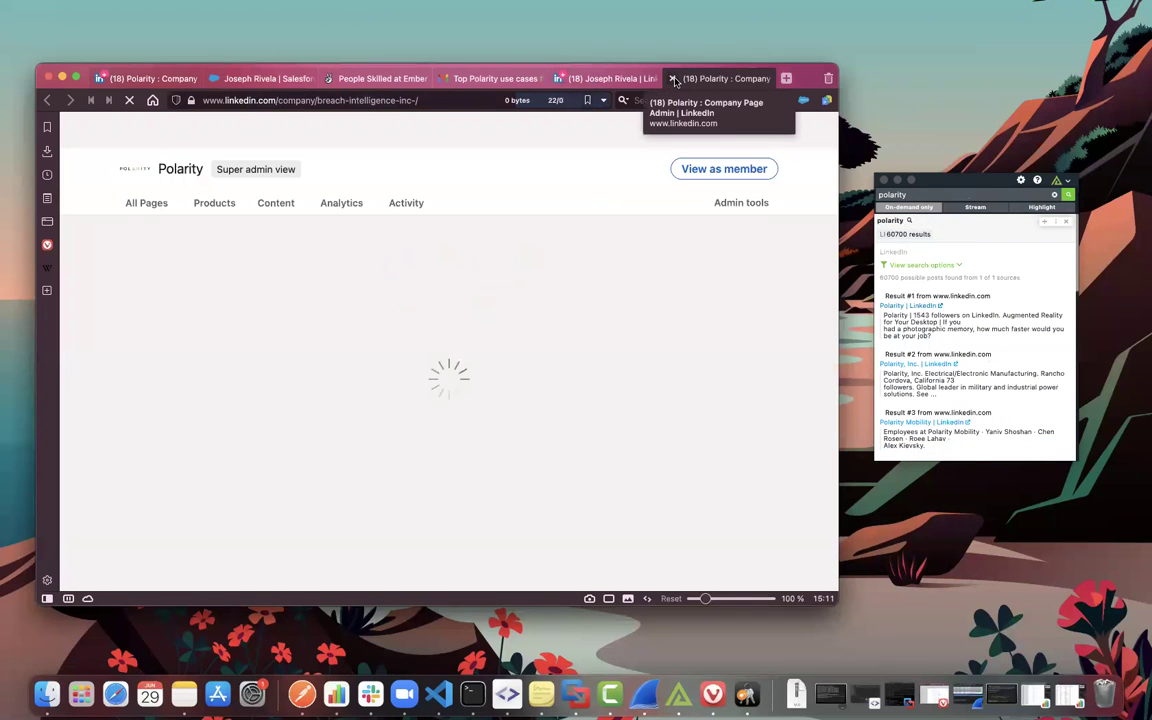
- Close the new company tab, run a Polarity lookup on the lead's name, and show the admin page
{"action": "key", "text": "ctrl+Tab"}
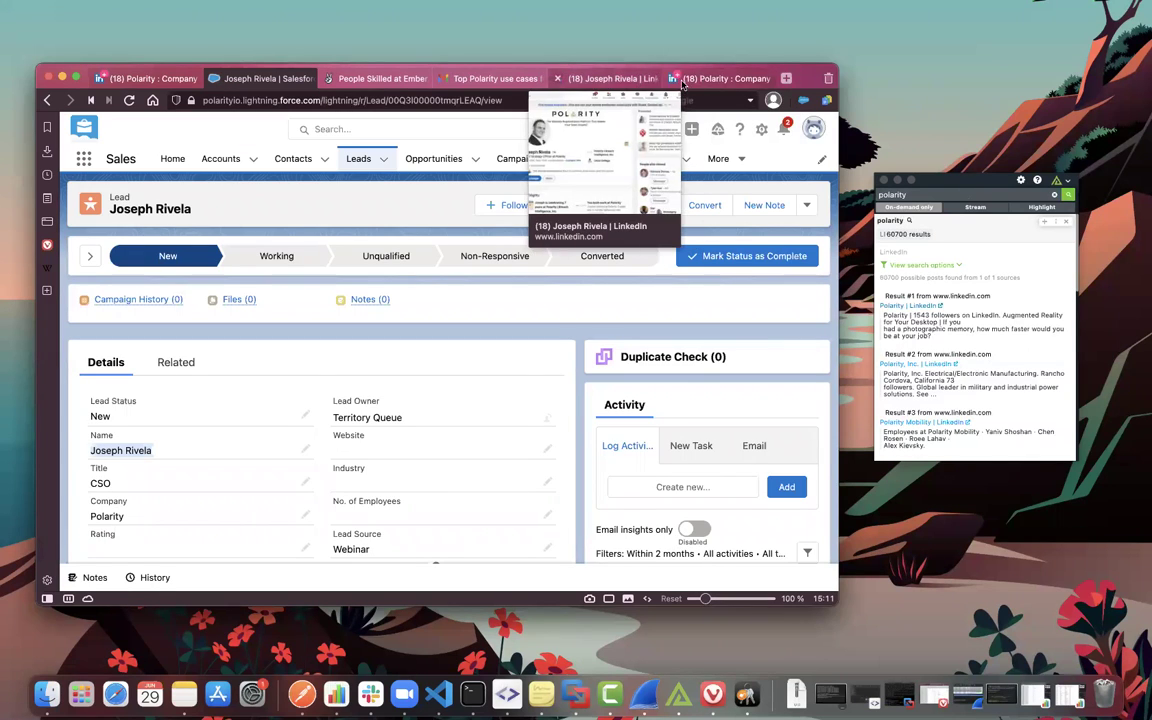
{"action": "left_click", "coordinate": [681, 84]}
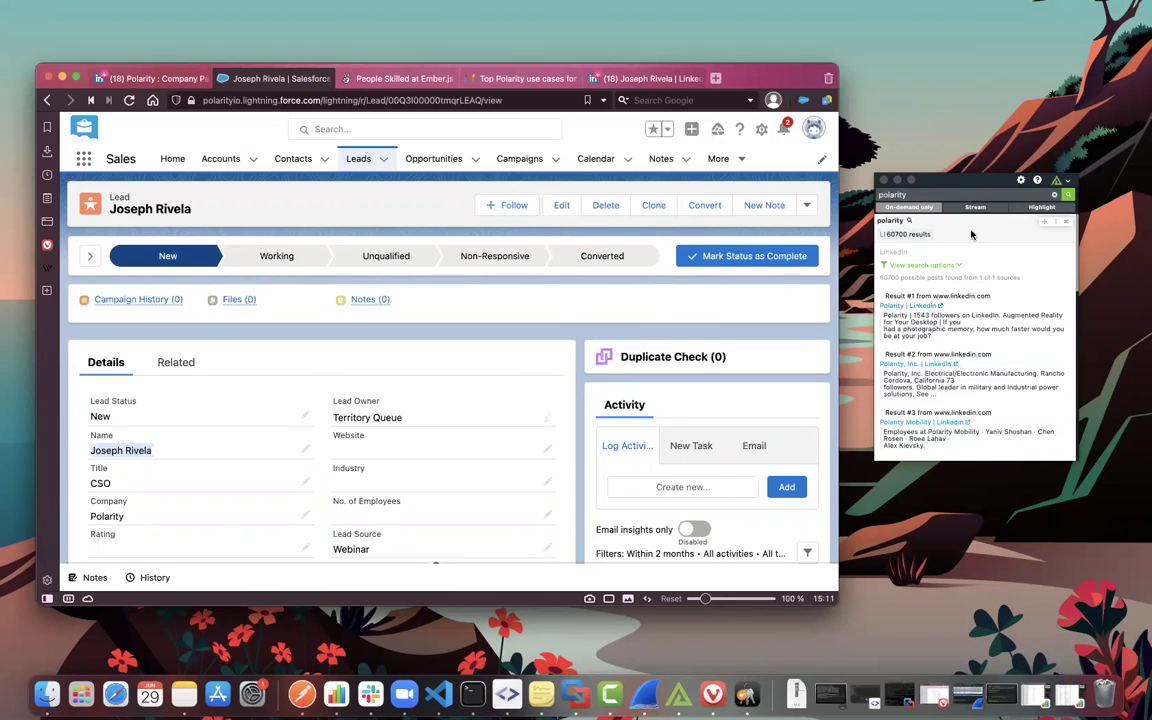
{"action": "key", "text": "ctrl+c"}
{"action": "key", "text": "ctrl+c"}
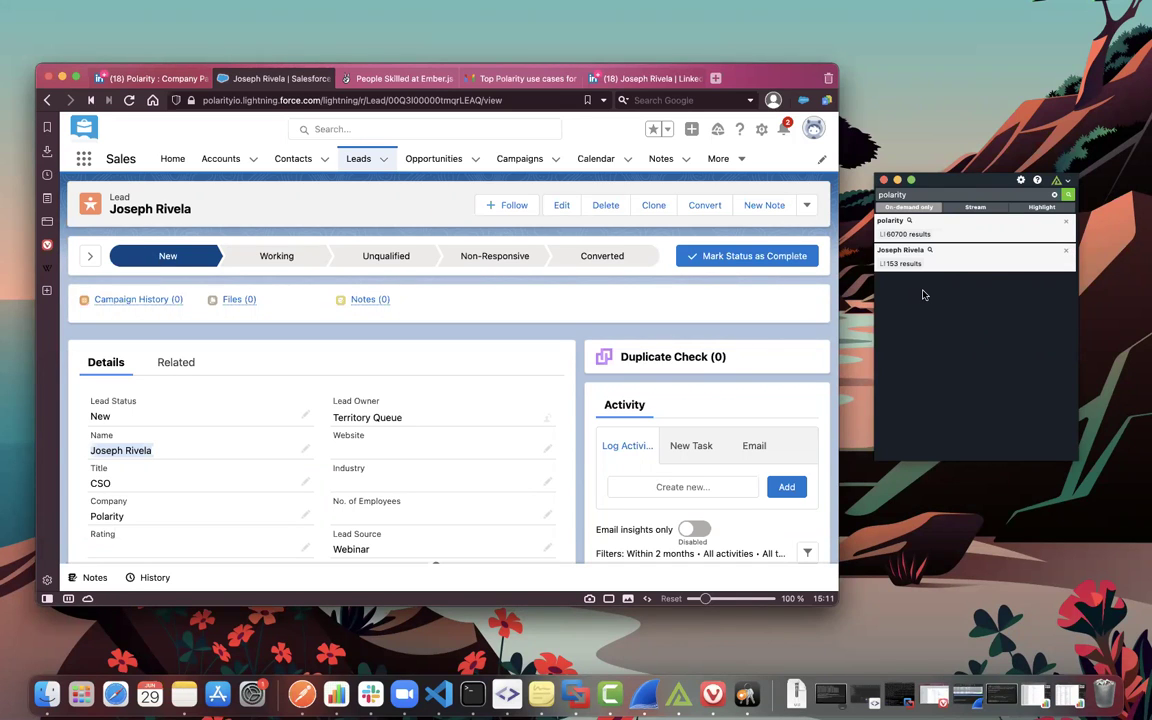
{"action": "left_click", "coordinate": [162, 80]}
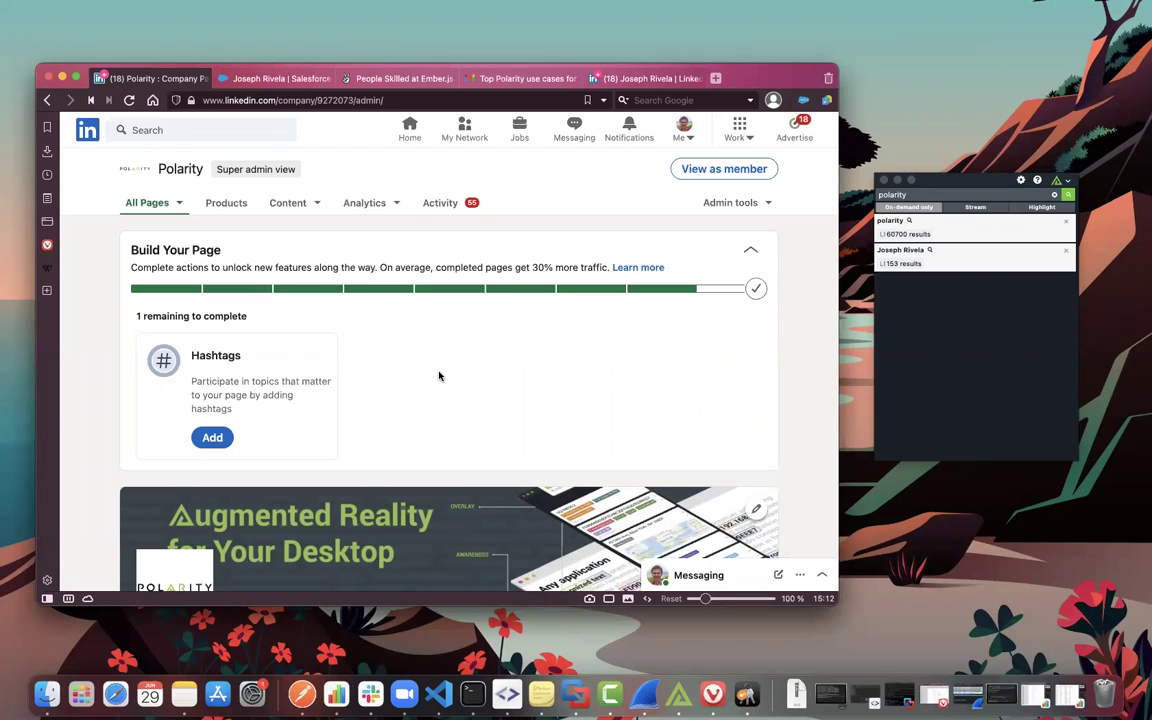
- Search Polarity for 'polarity and product', then polarity alone, expanding its 58300 LinkedIn results
{"action": "left_click", "coordinate": [914, 195]}
{"action": "left_click_drag", "start_coordinate": [914, 195], "coordinate": [876, 195]}
{"action": "key", "text": "Right"}
{"action": "type", "text": "and product"}
{"action": "key", "text": "Return"}
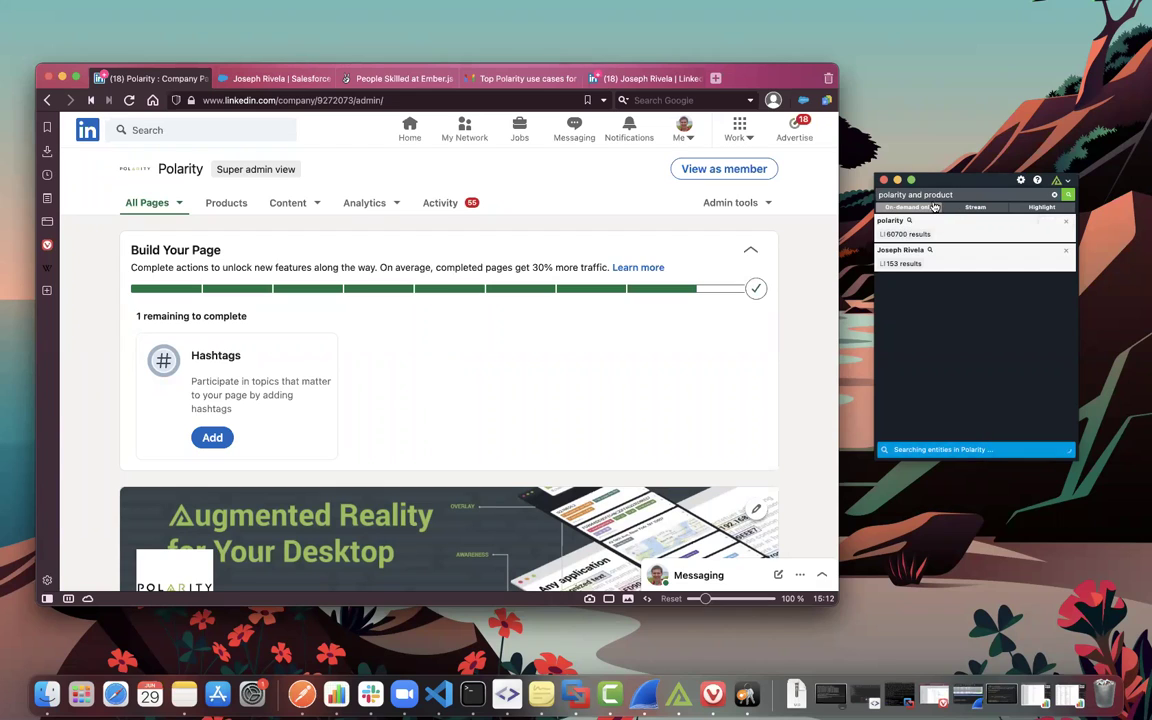
{"action": "left_click_drag", "start_coordinate": [953, 194], "coordinate": [908, 193]}
{"action": "key", "text": "BackSpace"}
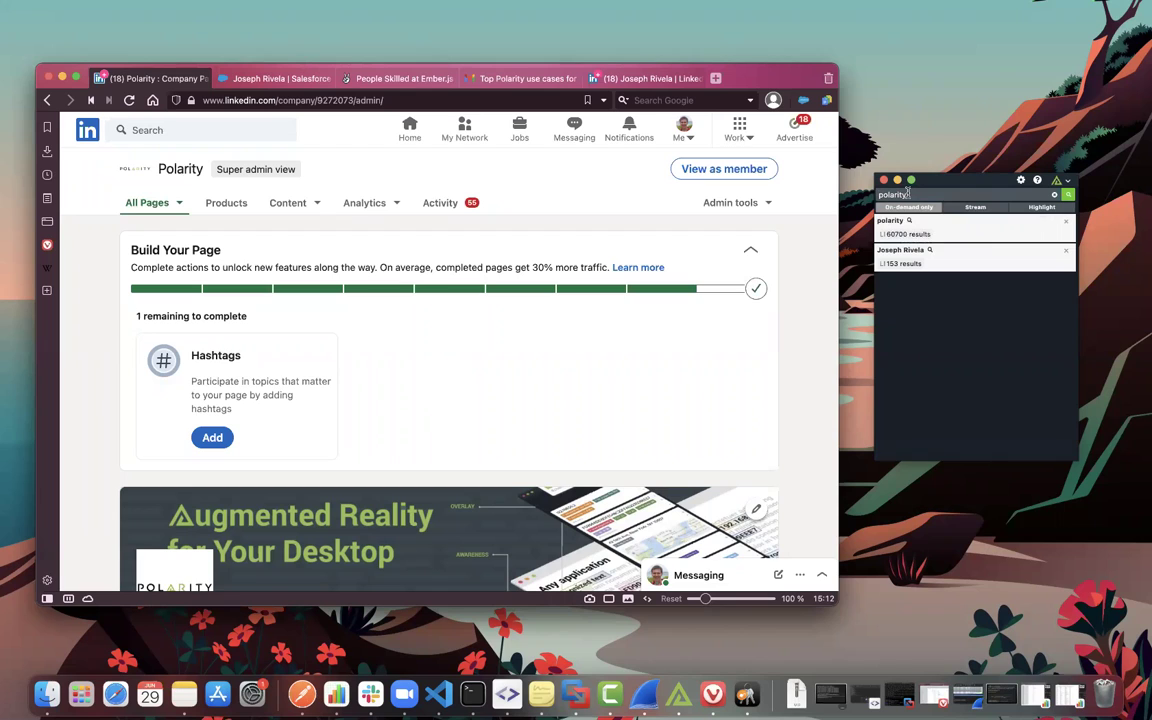
{"action": "key", "text": "Return"}
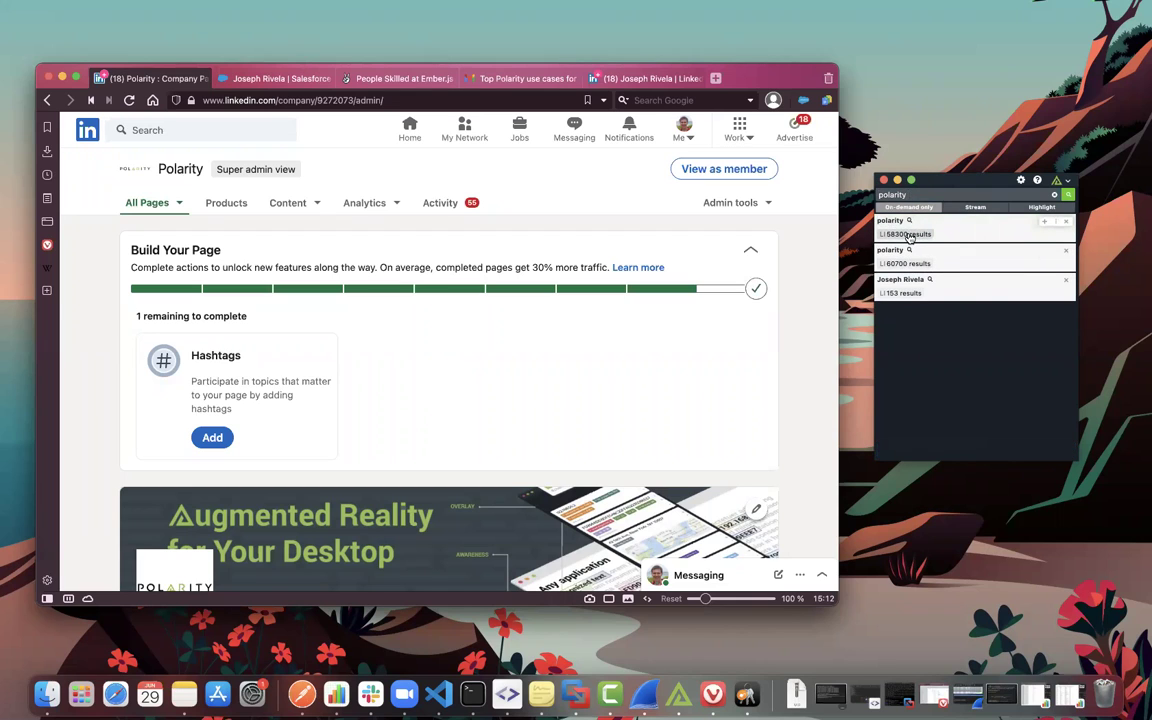
{"action": "left_click", "coordinate": [908, 234]}
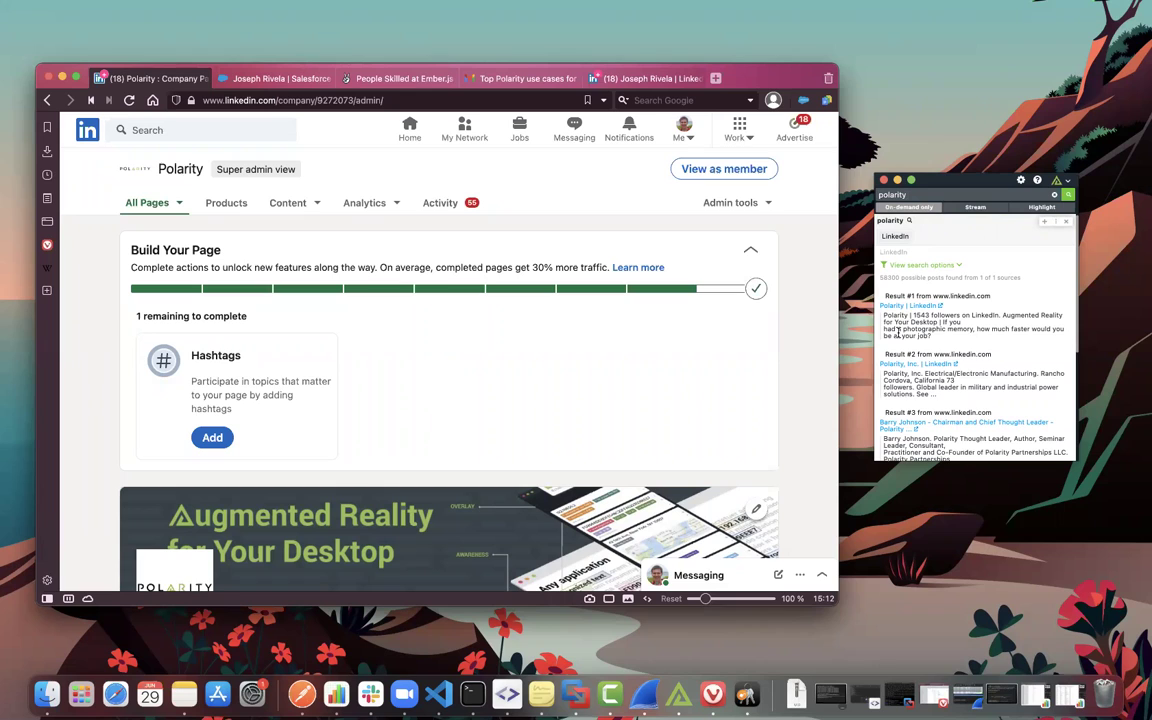
- Search Polarity for a person's name AND Polarity, trim to the name alone, then reload the overlay
{"action": "double_click", "coordinate": [881, 193]}
{"action": "key", "text": "BackSpace"}
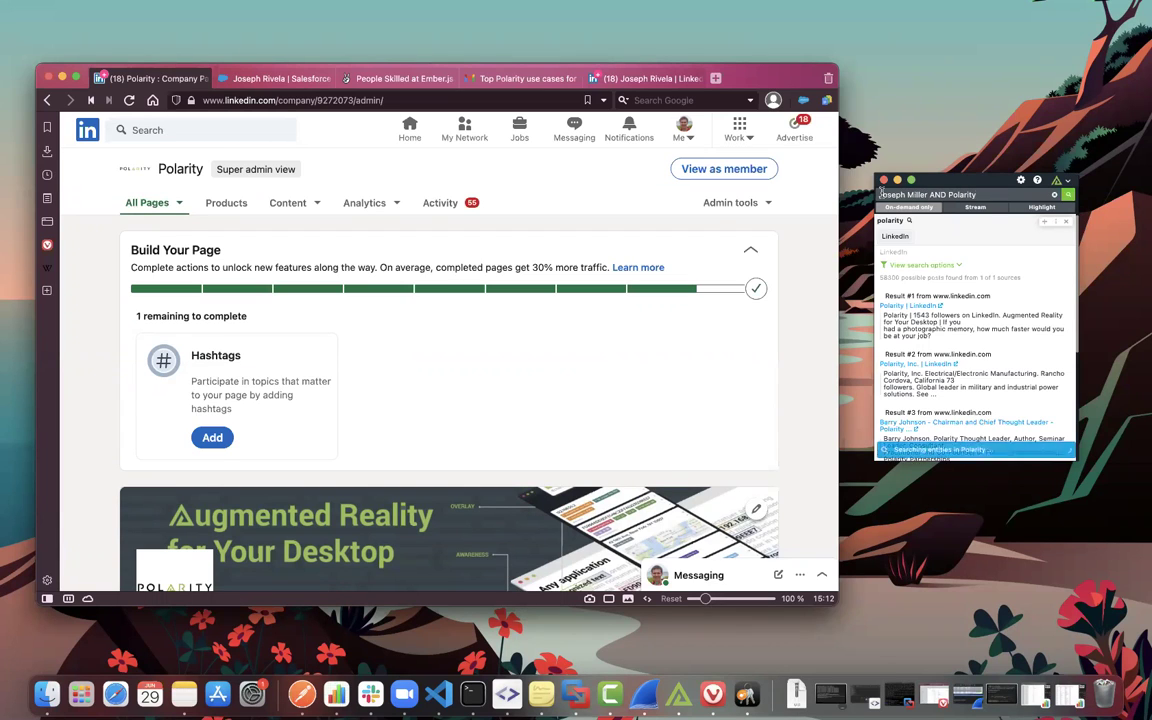
{"action": "double_click", "coordinate": [940, 194]}
{"action": "key", "text": "BackSpace"}
{"action": "key", "text": "BackSpace"}
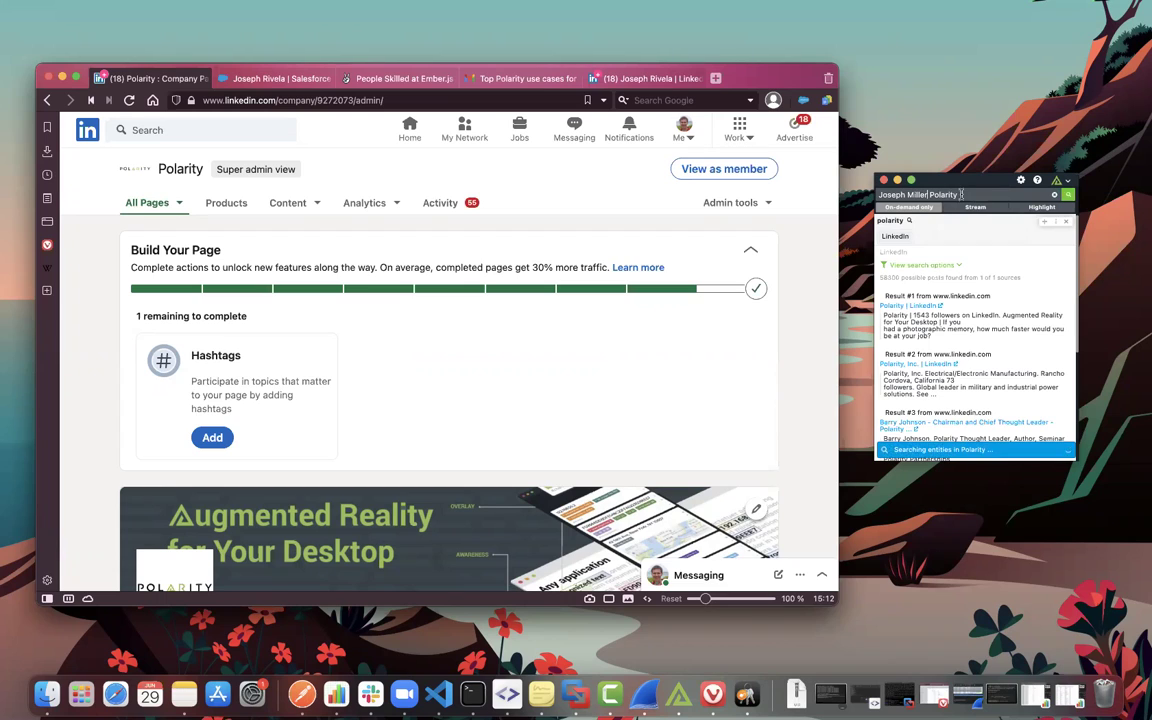
{"action": "left_click_drag", "start_coordinate": [971, 195], "coordinate": [931, 193]}
{"action": "key", "text": "BackSpace"}
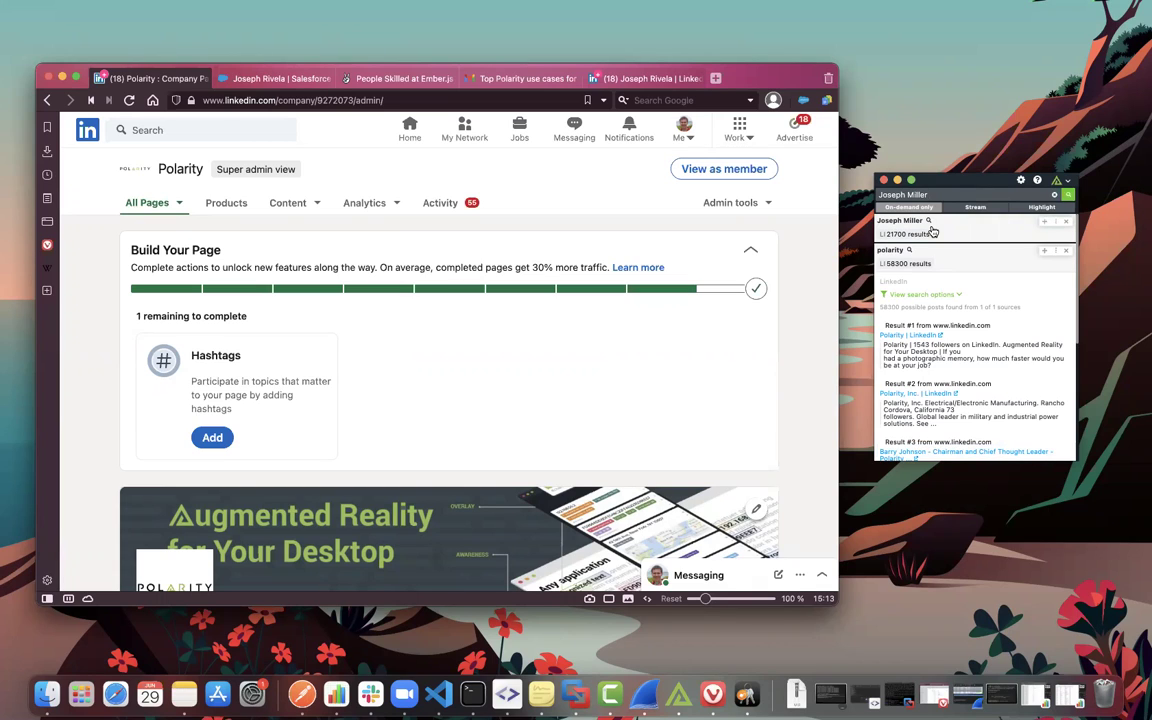
{"action": "right_click", "coordinate": [965, 360]}
{"action": "left_click", "coordinate": [979, 367]}
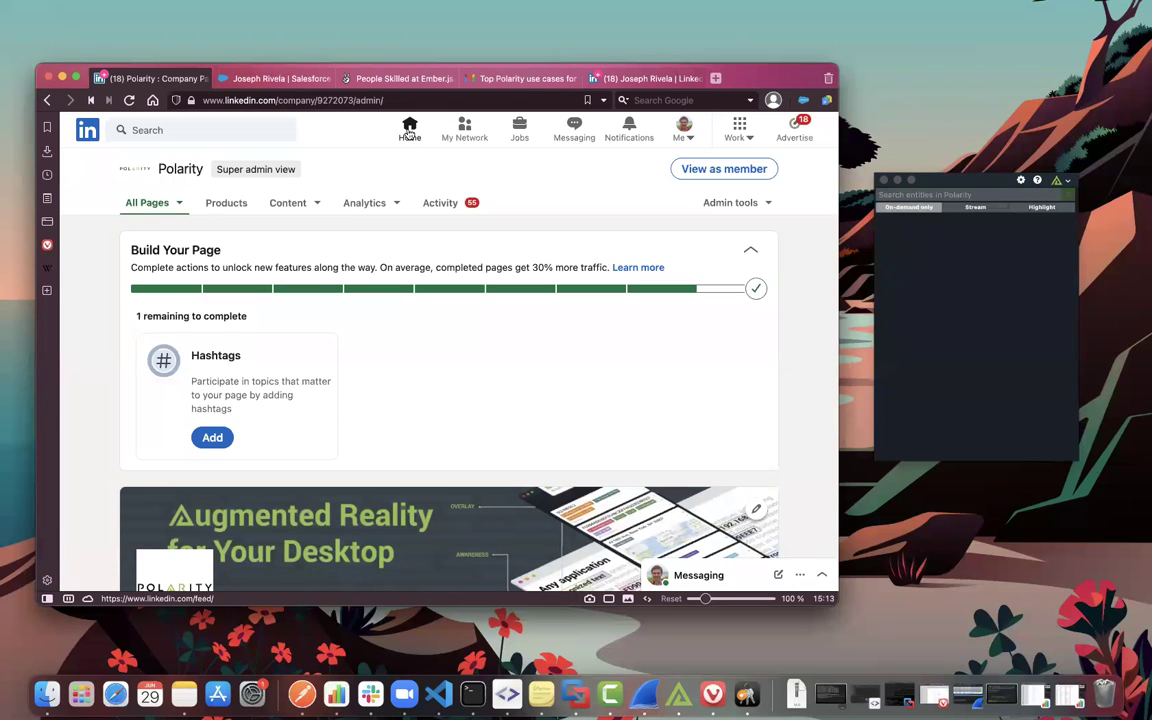
- Go to the LinkedIn home feed and scroll through it
{"action": "left_click", "coordinate": [409, 133]}
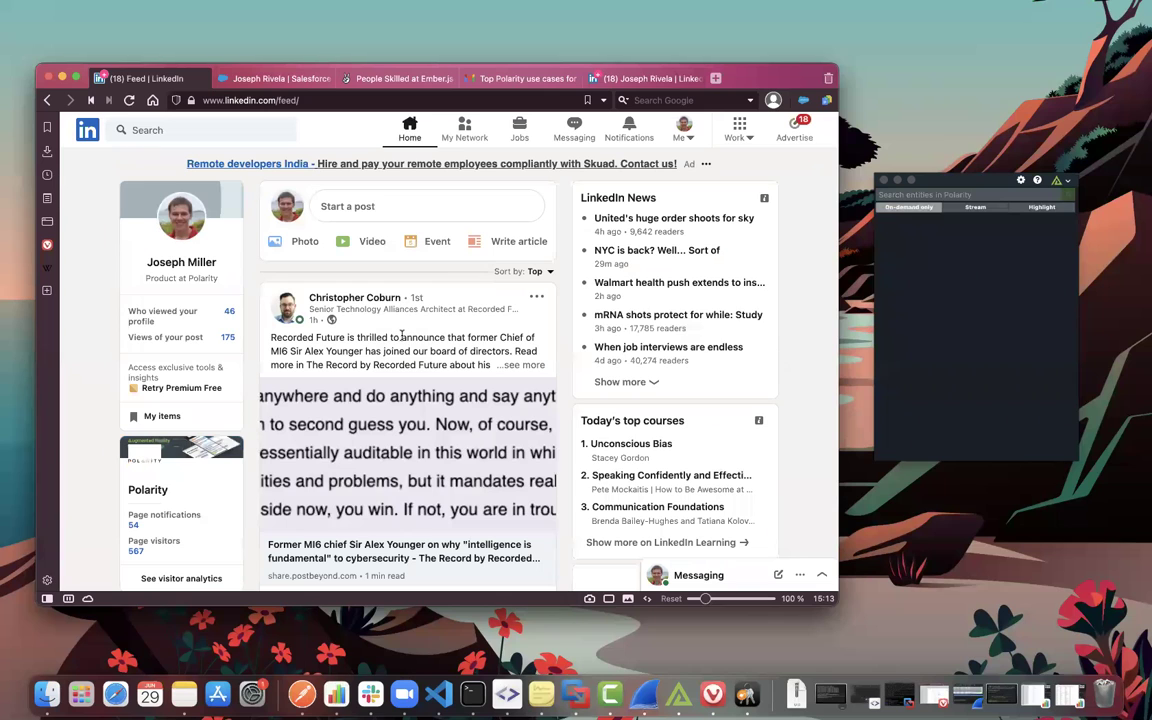
{"action": "scroll", "coordinate": [574, 298], "scroll_direction": "down", "scroll_amount": 3}
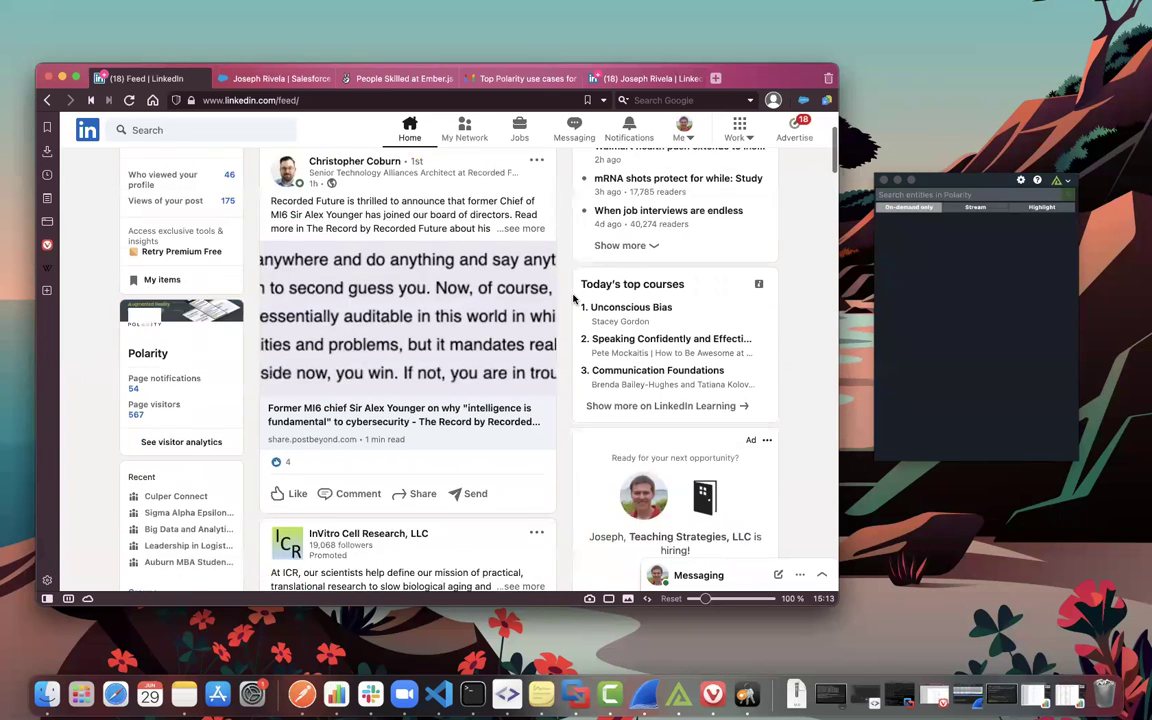
{"action": "scroll", "coordinate": [574, 298], "scroll_direction": "down", "scroll_amount": 1}
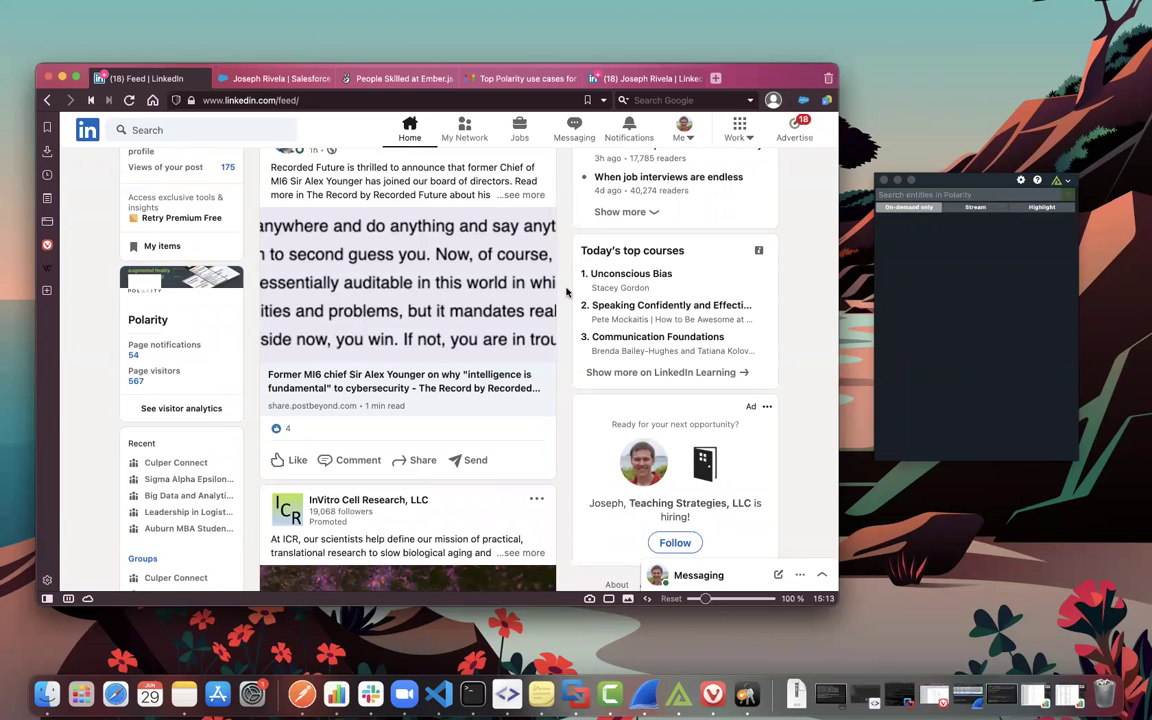
{"action": "scroll", "coordinate": [566, 291], "scroll_direction": "down", "scroll_amount": 4}
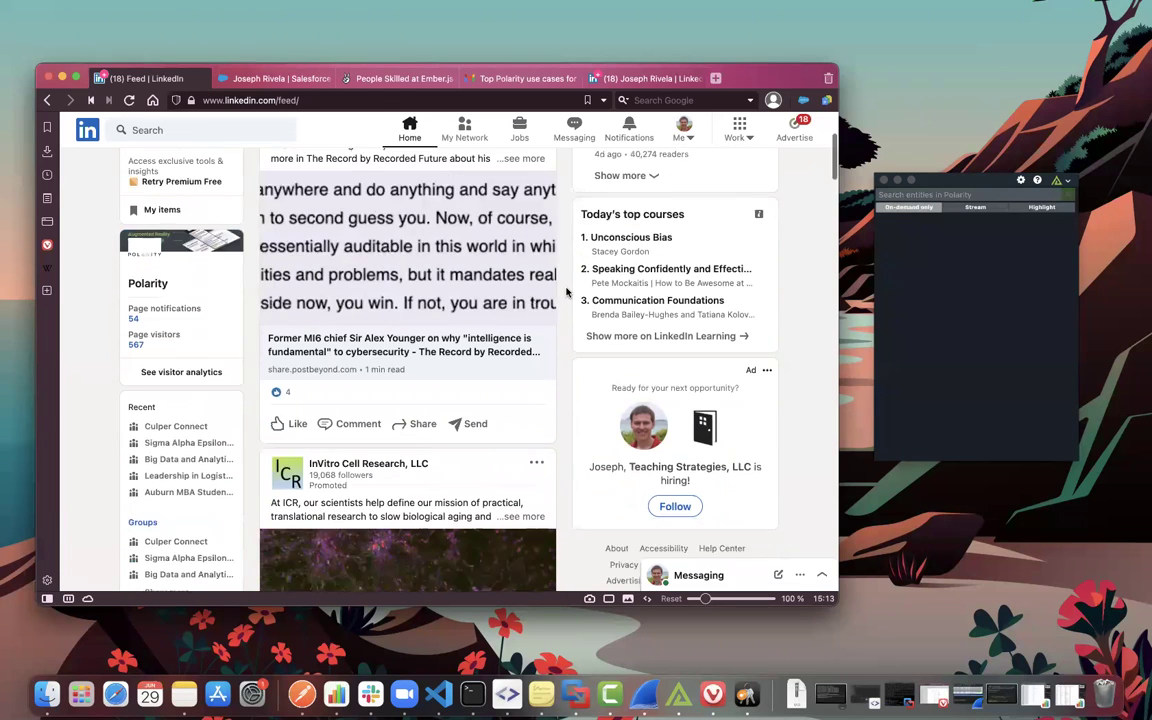
- Search LinkedIn for cl0p and browse the ransomware gang posts in the results
{"action": "left_click", "coordinate": [194, 129]}
{"action": "type", "text": "cl0p"}
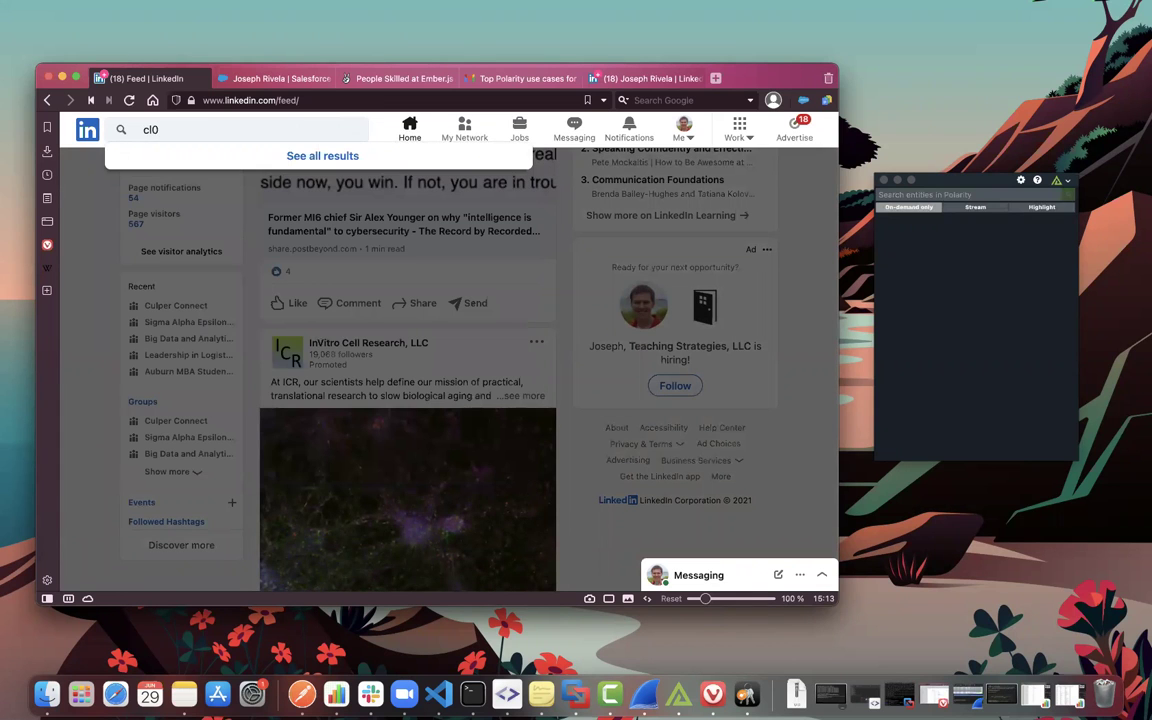
{"action": "key", "text": "Return"}
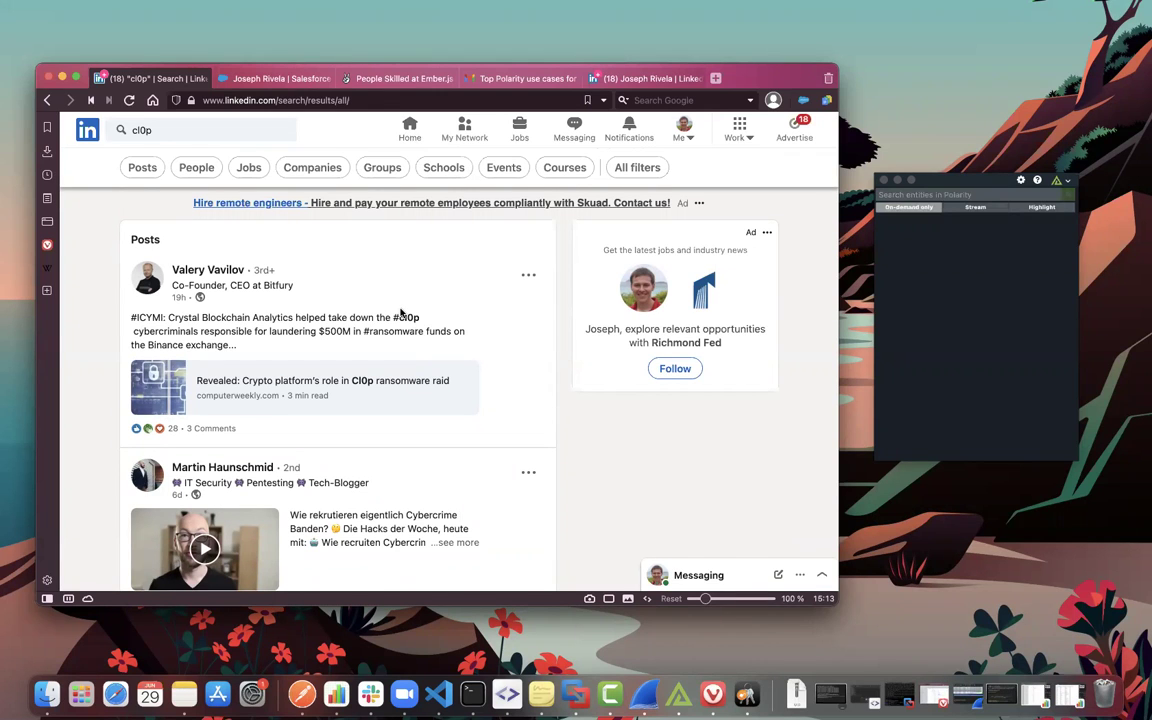
{"action": "scroll", "coordinate": [568, 375], "scroll_direction": "down", "scroll_amount": 3}
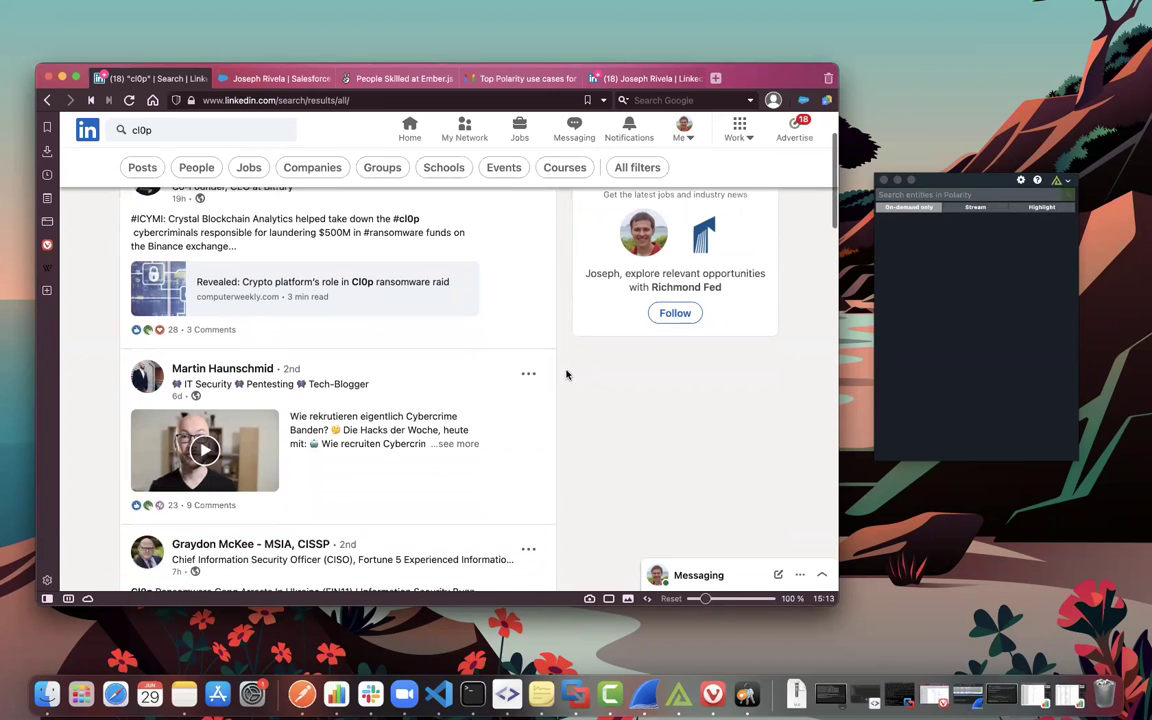
{"action": "scroll", "coordinate": [515, 260], "scroll_direction": "down", "scroll_amount": 4}
{"action": "scroll", "coordinate": [450, 250], "scroll_direction": "up", "scroll_amount": 6}
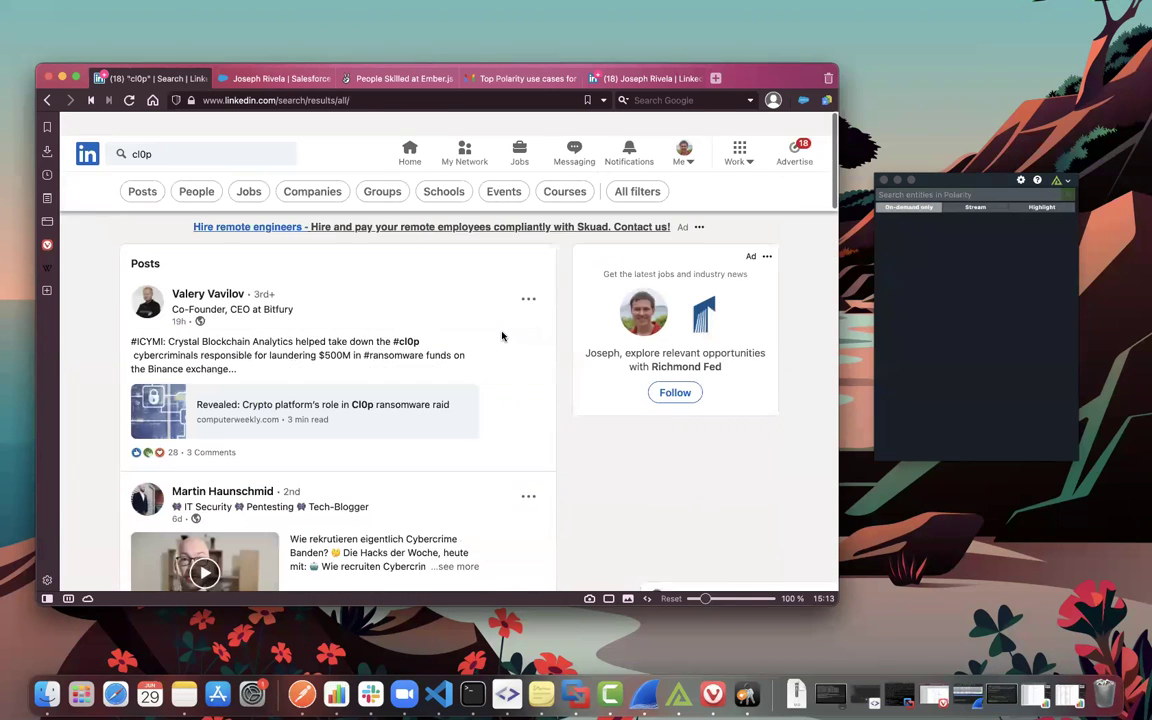
- Look up cl0p in Polarity and open result #1's Ukraine arrests article
{"action": "left_click", "coordinate": [915, 196]}
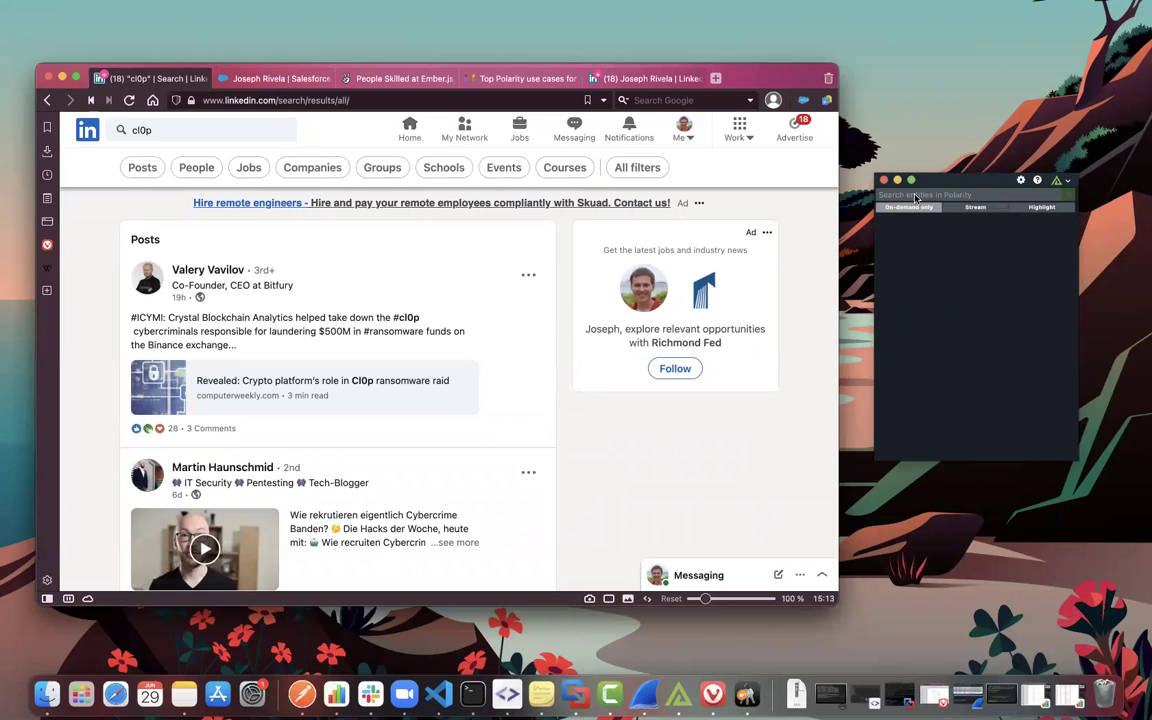
{"action": "type", "text": "cl0p"}
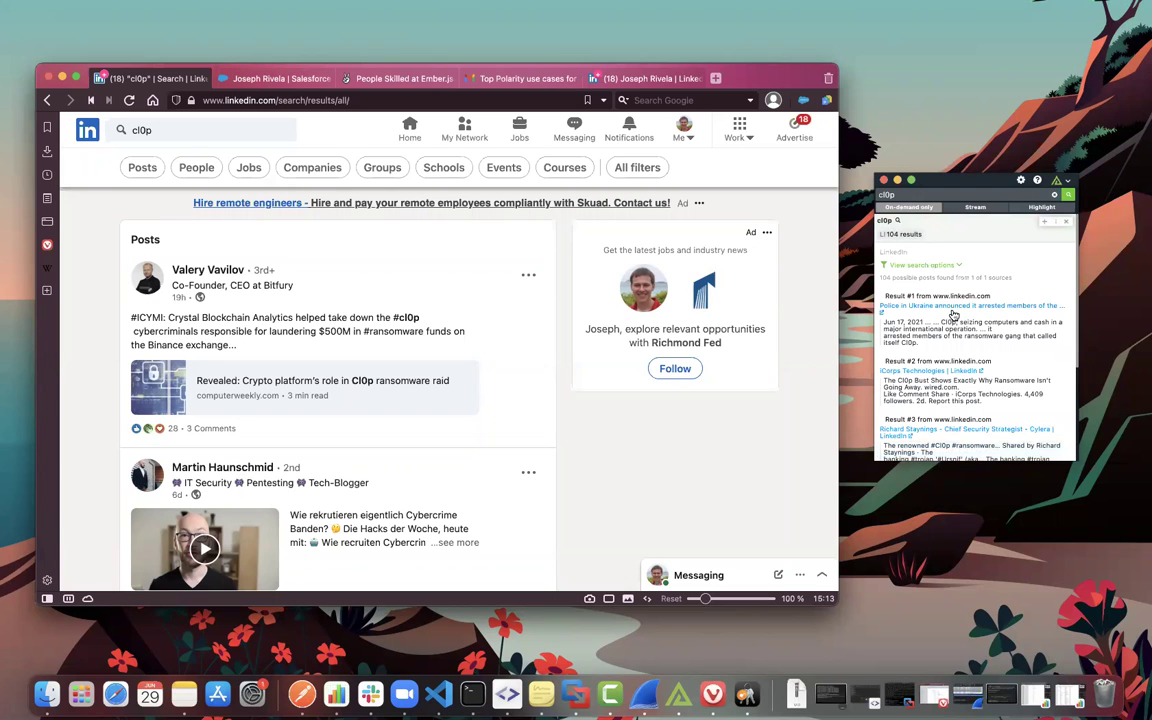
{"action": "left_click", "coordinate": [955, 312]}
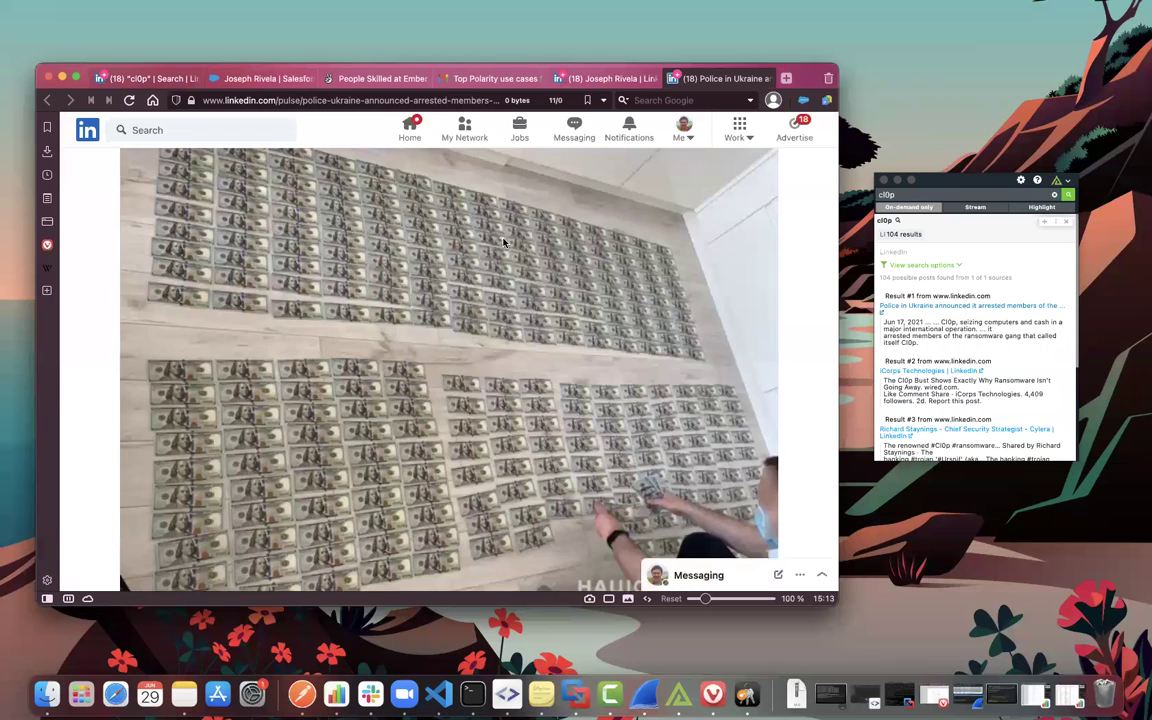
- Read the Police in Ukraine article, close its tab, and return to the LinkedIn home feed
{"action": "scroll", "coordinate": [504, 242], "scroll_direction": "down", "scroll_amount": 5}
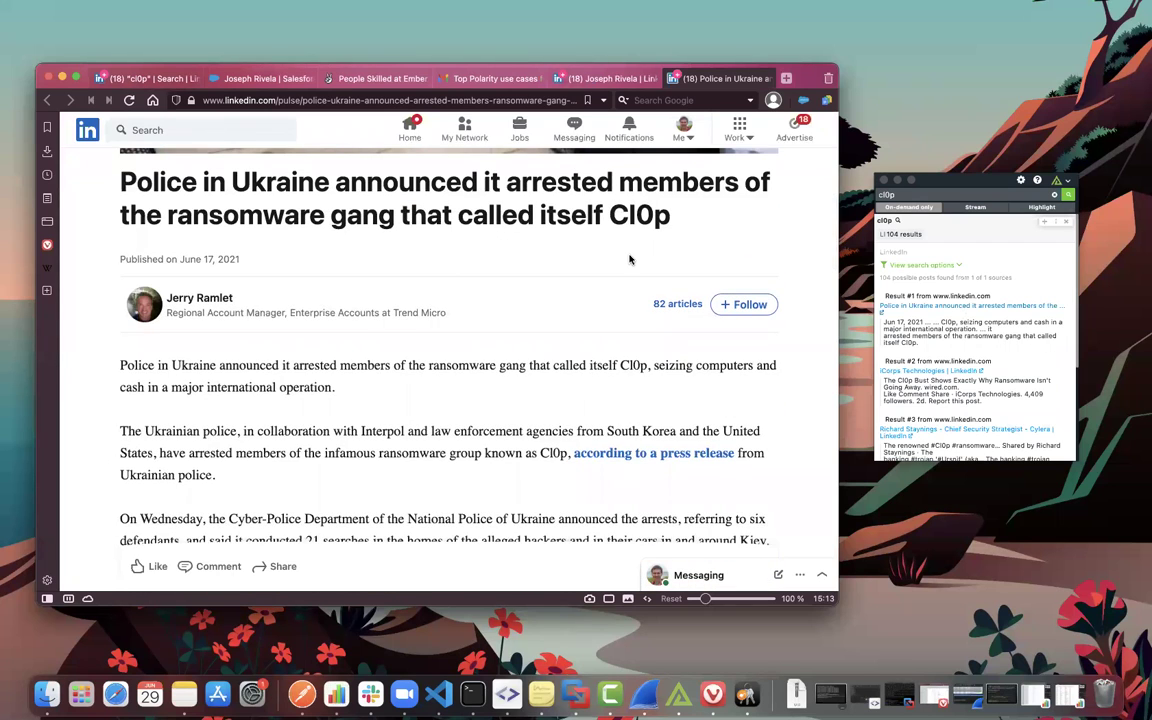
{"action": "left_click", "coordinate": [677, 78]}
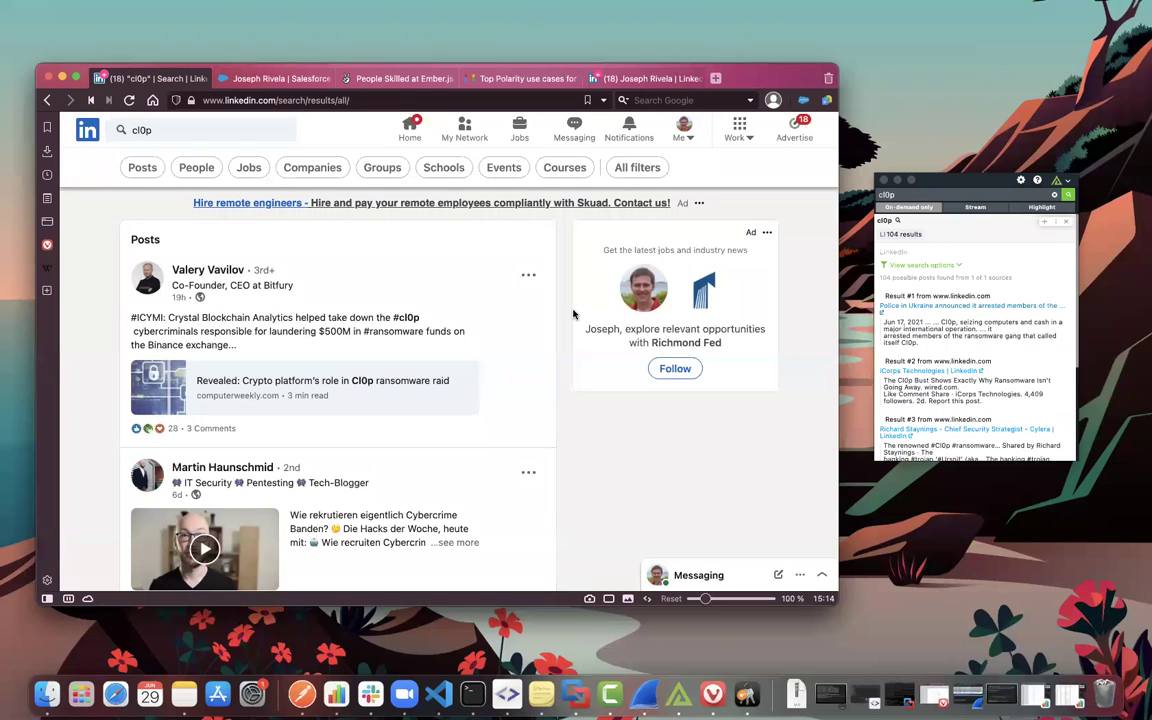
{"action": "left_click", "coordinate": [409, 127]}
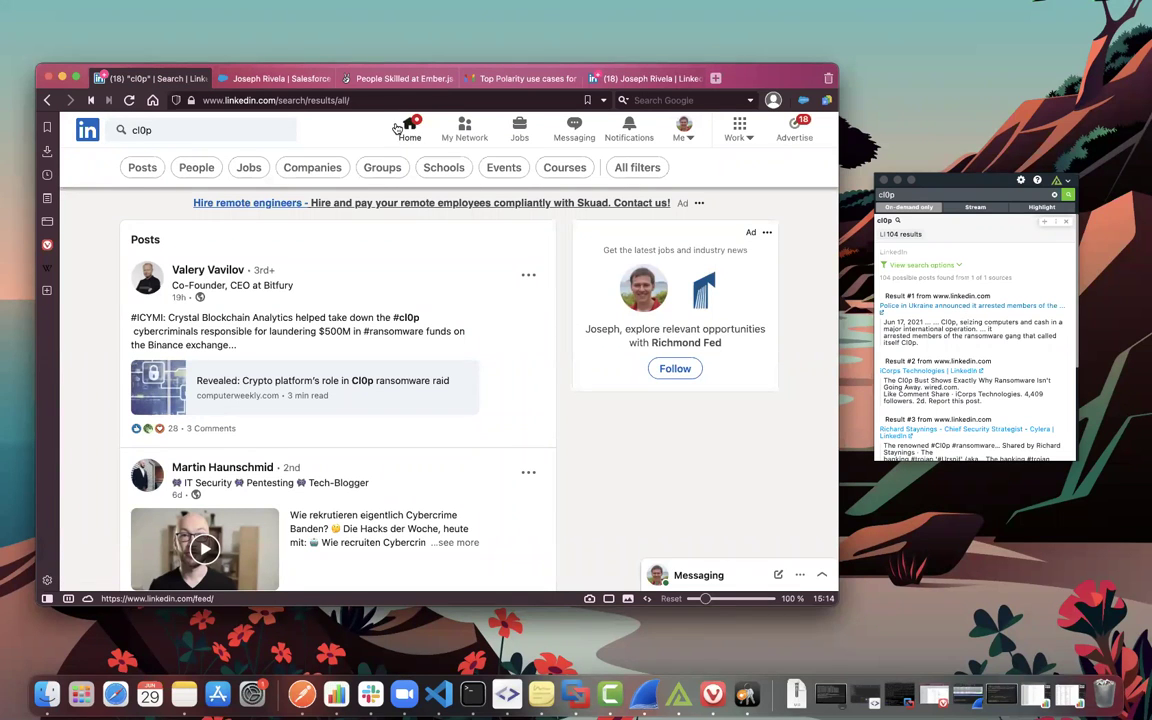
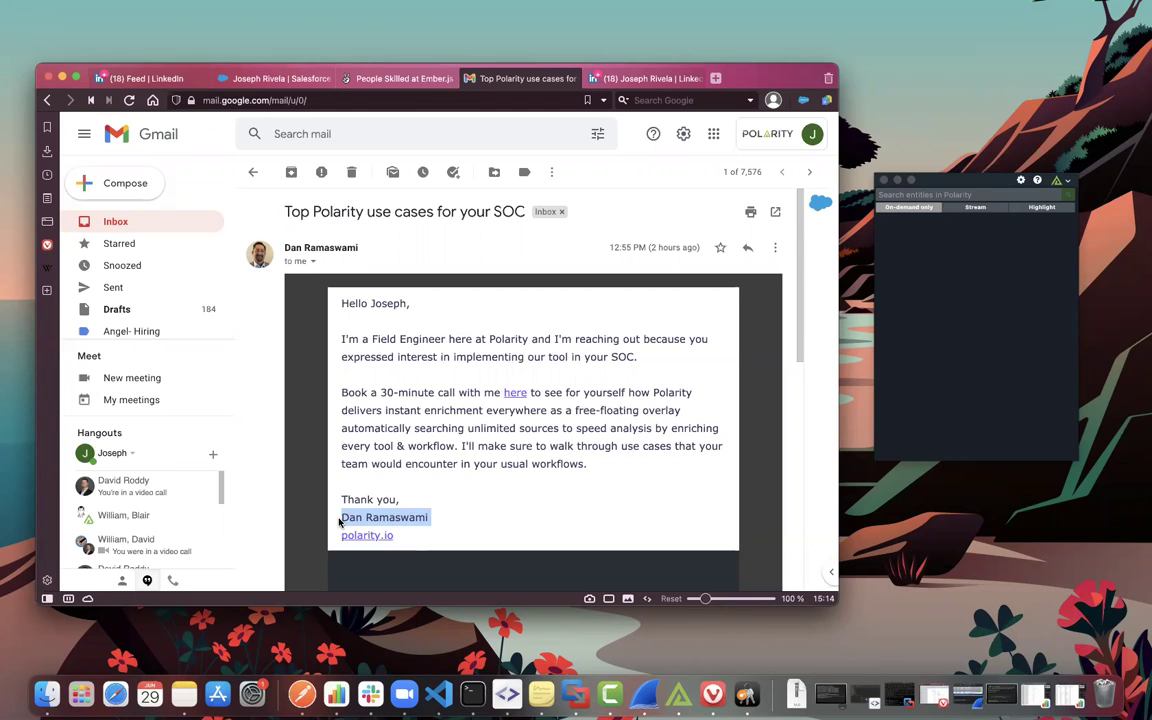
- Run Polarity searches on the sender's signature name and on polarity.io from the email
{"action": "key", "text": "super+c"}
{"action": "key", "text": "super+c"}
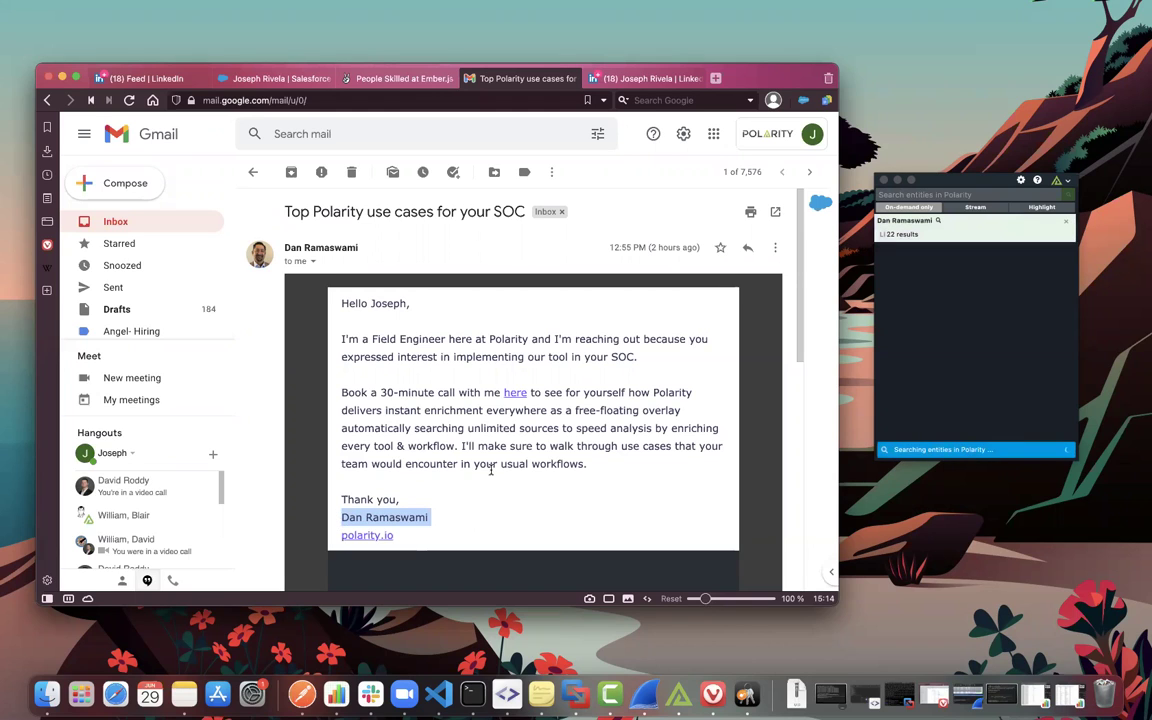
{"action": "left_click_drag", "start_coordinate": [428, 527], "coordinate": [339, 535]}
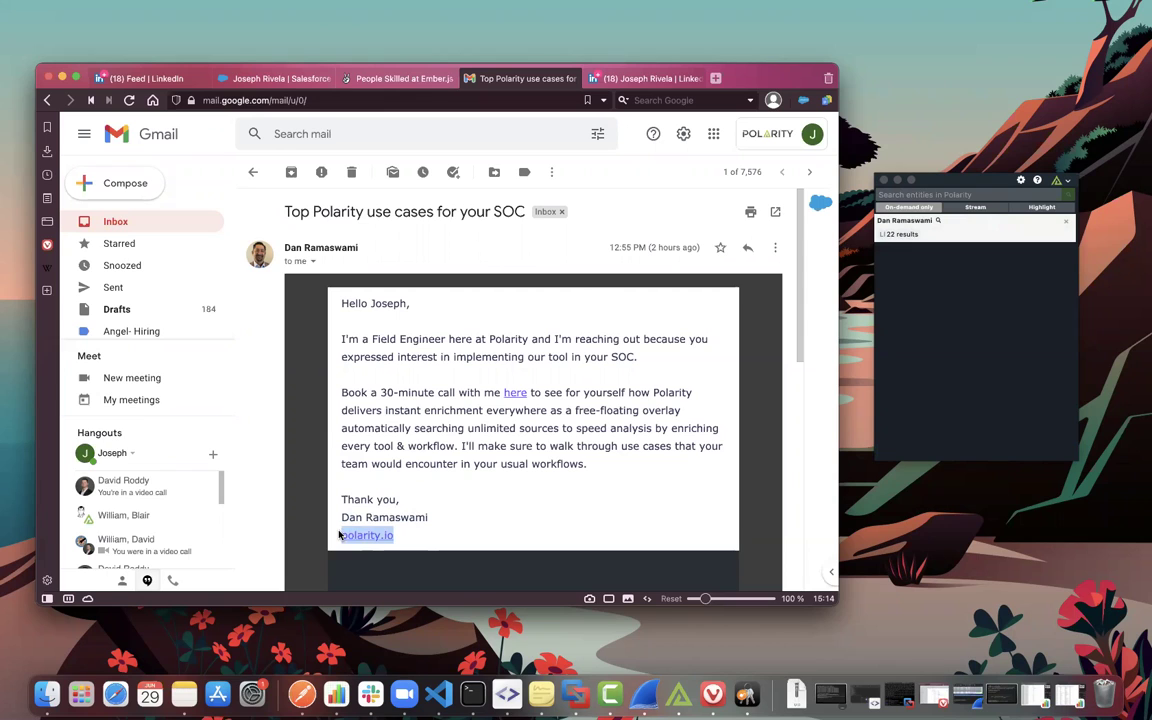
{"action": "key", "text": "super+c"}
{"action": "key", "text": "super+c"}
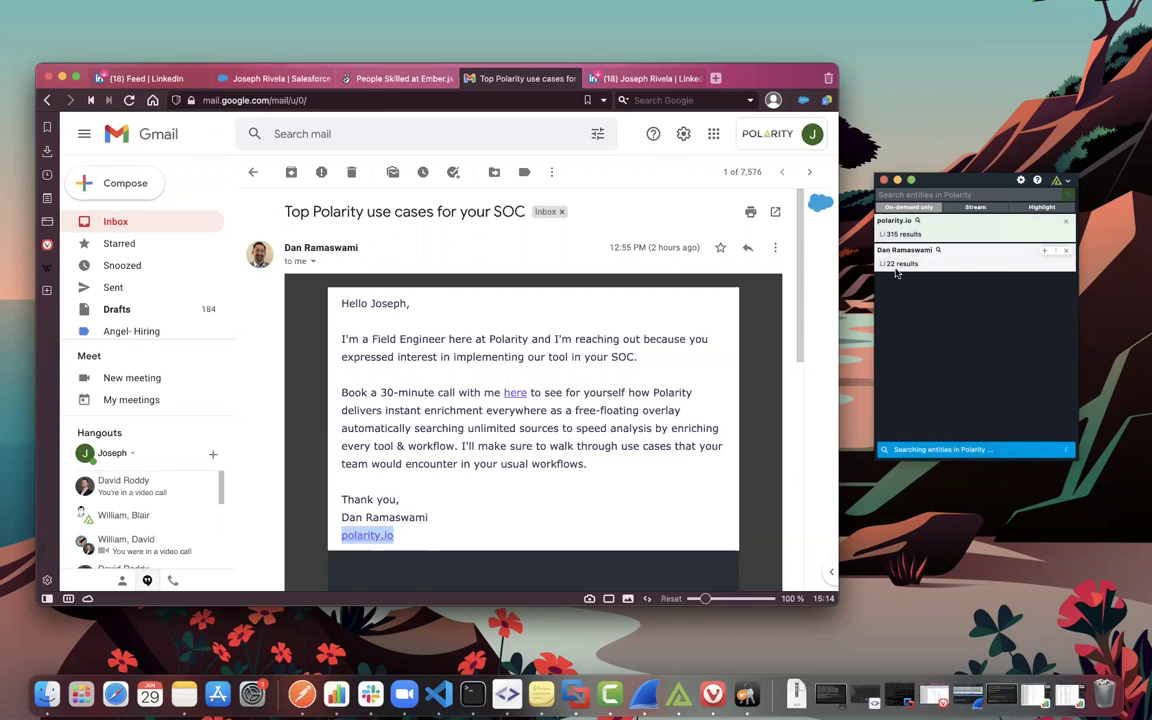
- Open the sender's top LinkedIn match, return to Gmail, and expand polarity.io's 315 LinkedIn results
{"action": "left_click", "coordinate": [900, 263]}
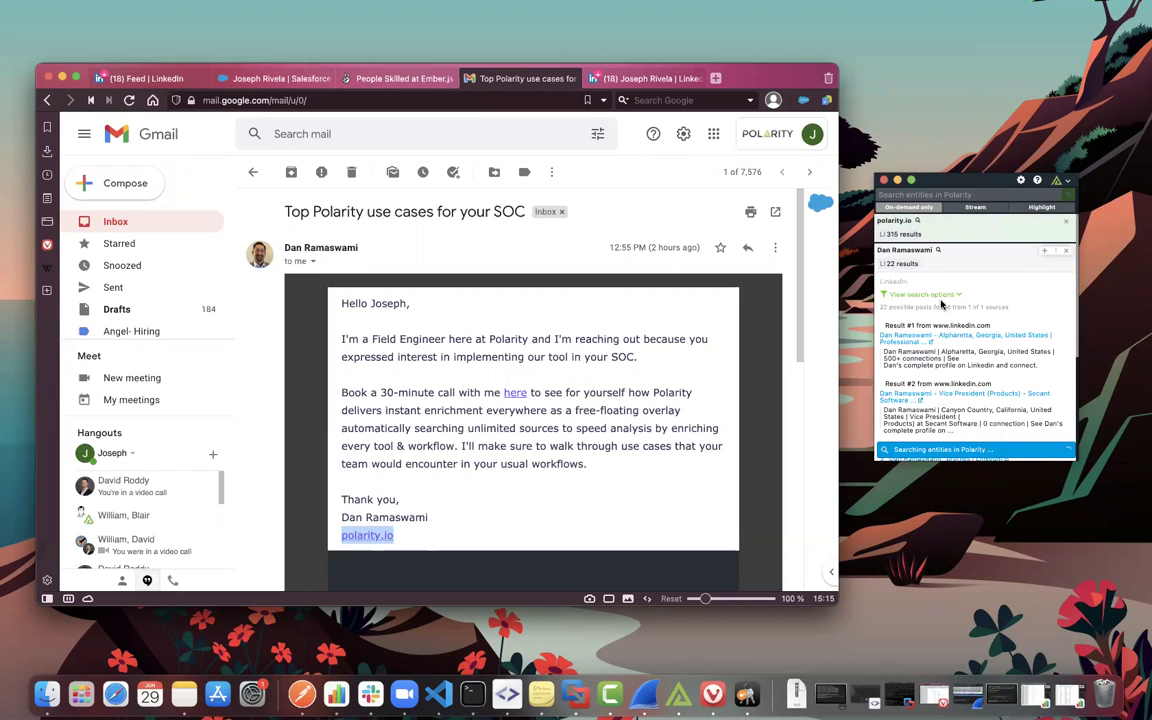
{"action": "left_click", "coordinate": [890, 341]}
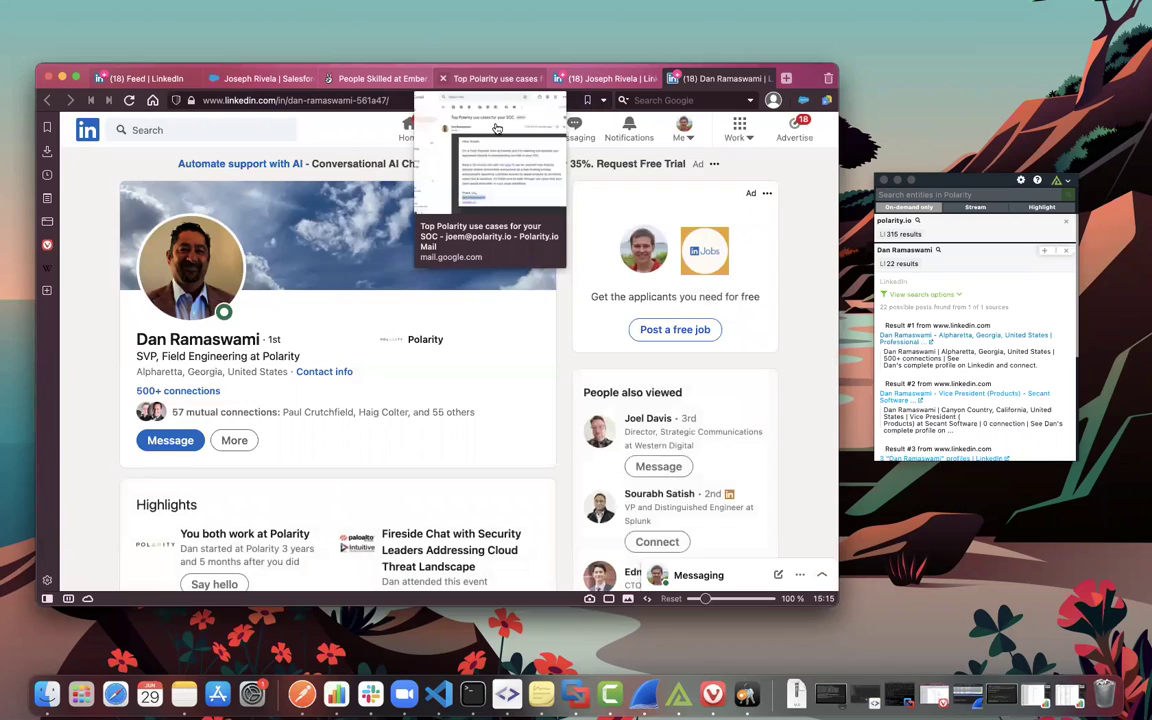
{"action": "left_click", "coordinate": [488, 78]}
{"action": "left_click", "coordinate": [920, 234]}
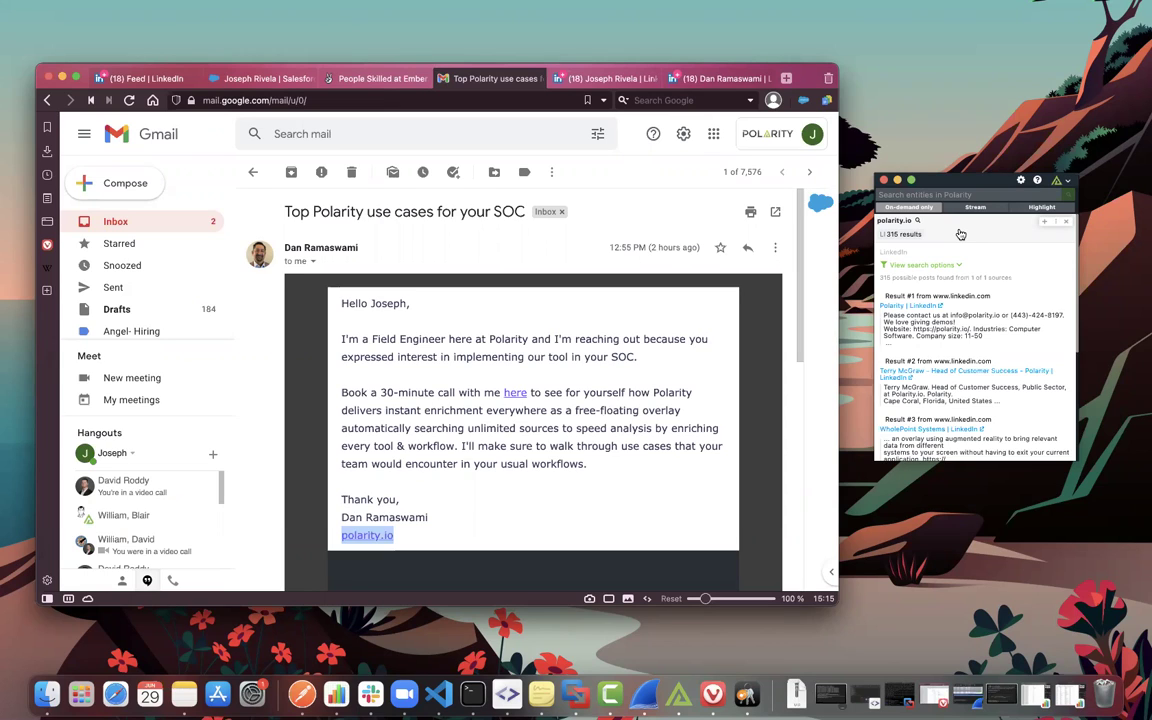
- Collapse the polarity.io card and reload the overlay to clear old results
{"action": "left_click", "coordinate": [960, 234]}
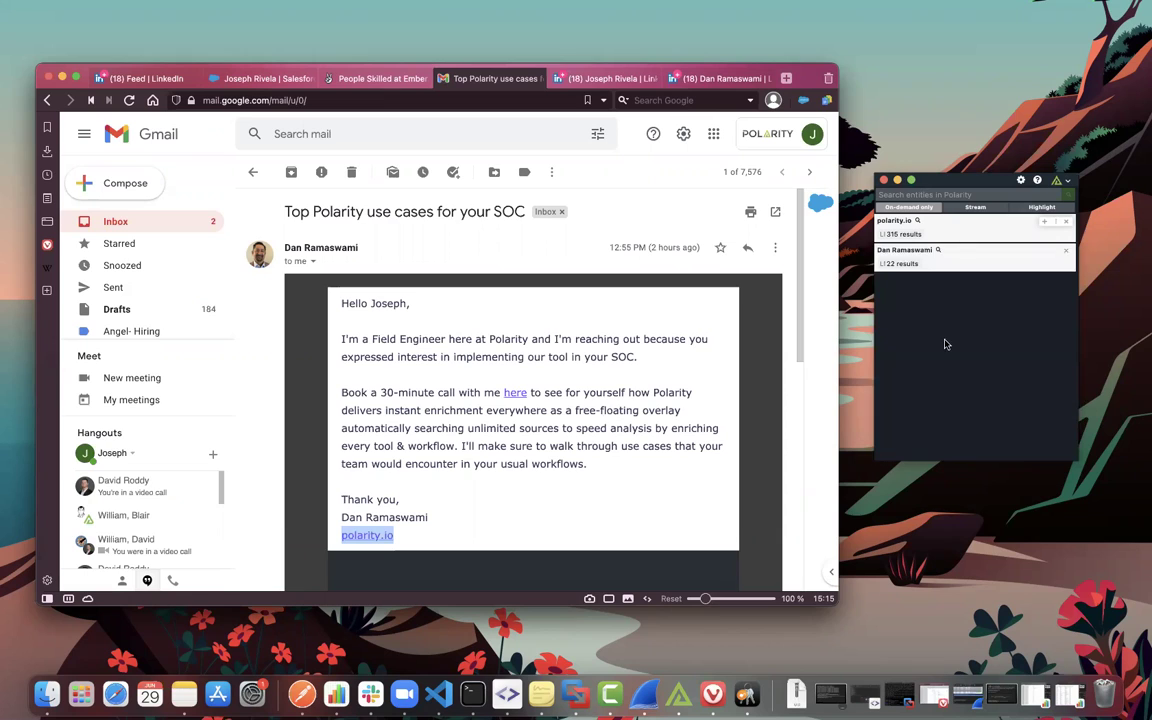
{"action": "right_click", "coordinate": [948, 342]}
{"action": "left_click", "coordinate": [982, 348]}
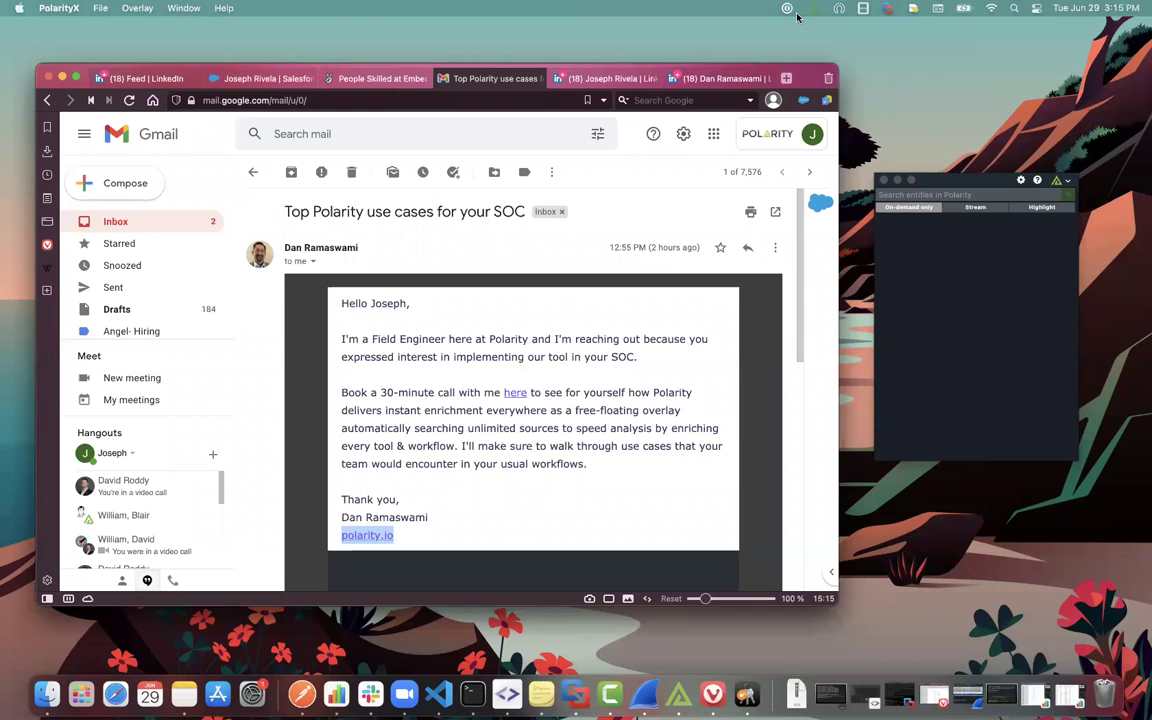
- In Configure Polarity, subscribe to the #LinkedIn_Connections channel and close the Channels window
{"action": "left_click", "coordinate": [813, 8]}
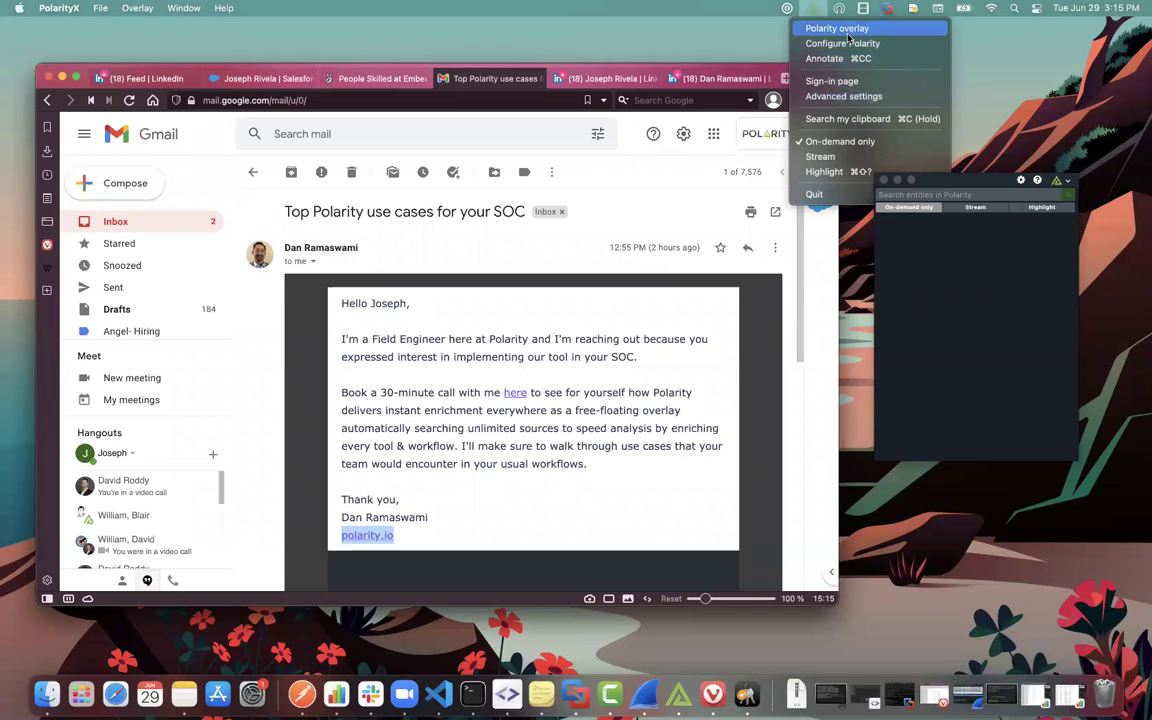
{"action": "left_click", "coordinate": [845, 44]}
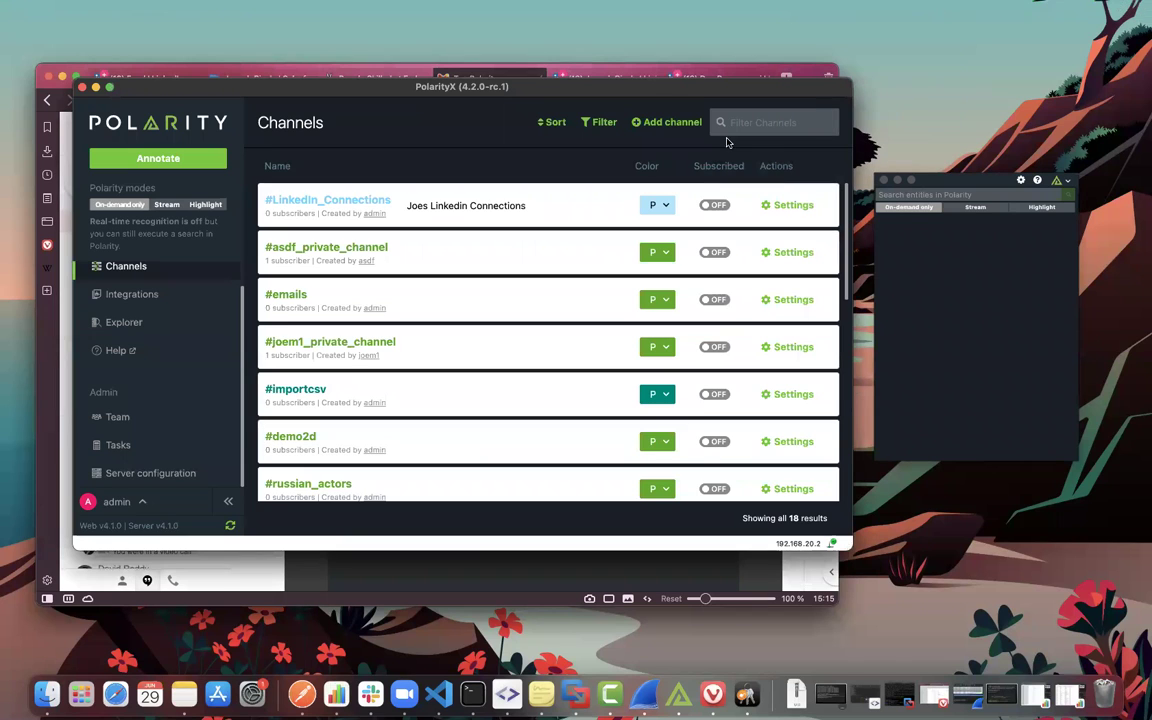
{"action": "left_click", "coordinate": [718, 205]}
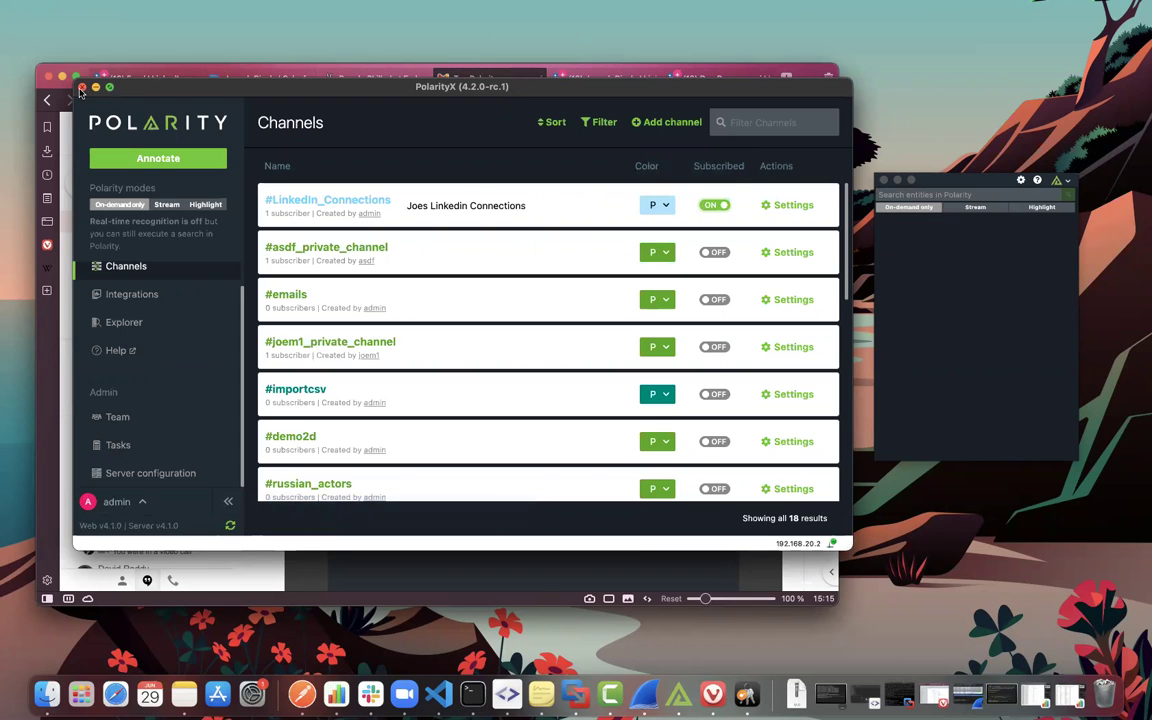
{"action": "left_click", "coordinate": [81, 88]}
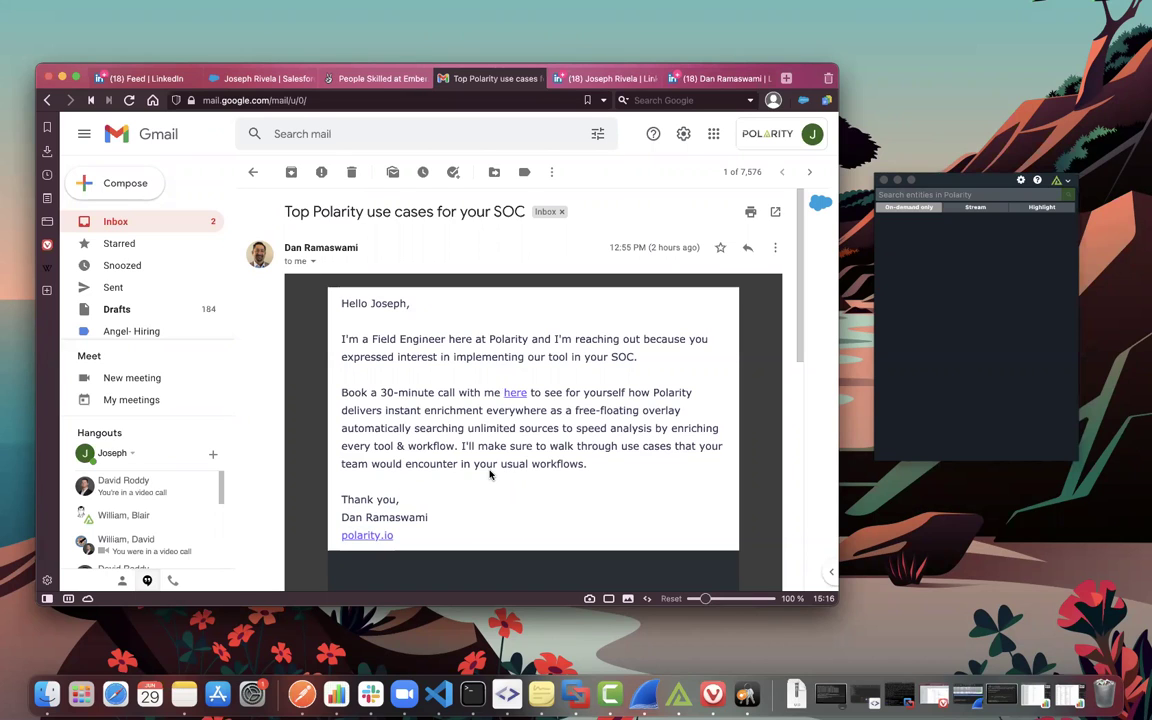
- In the LinkedIn tab, go to Settings & Privacy from the Me menu
{"action": "left_click", "coordinate": [145, 77]}
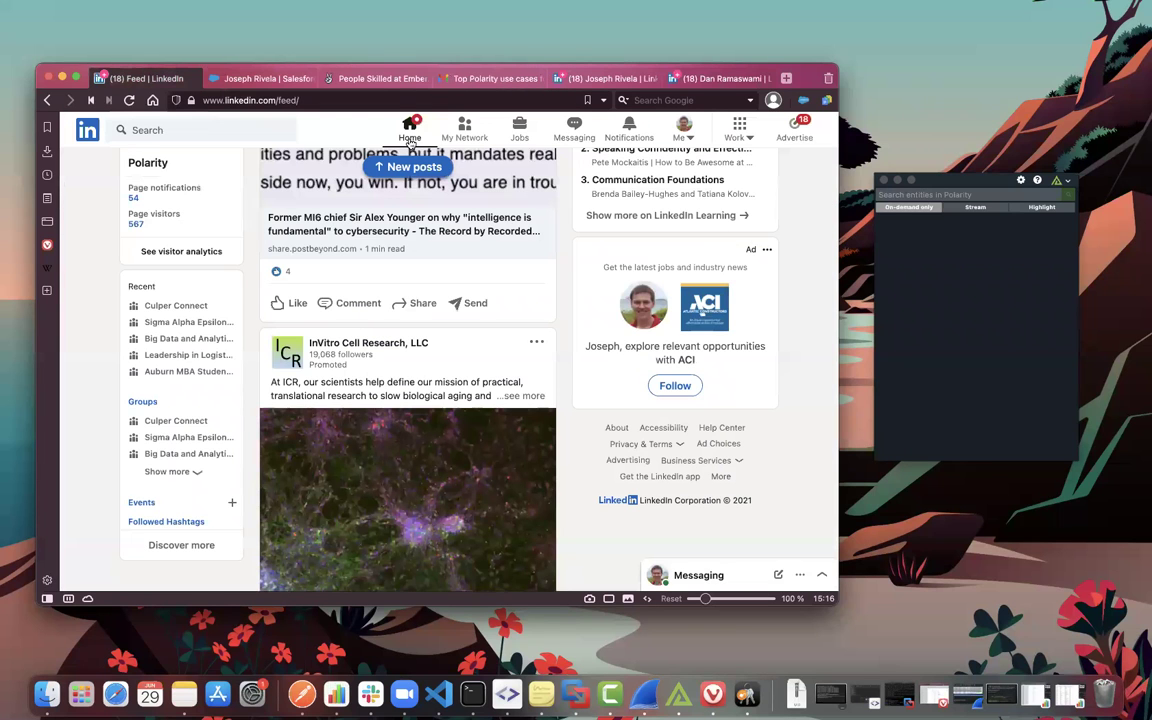
{"action": "left_click", "coordinate": [685, 136]}
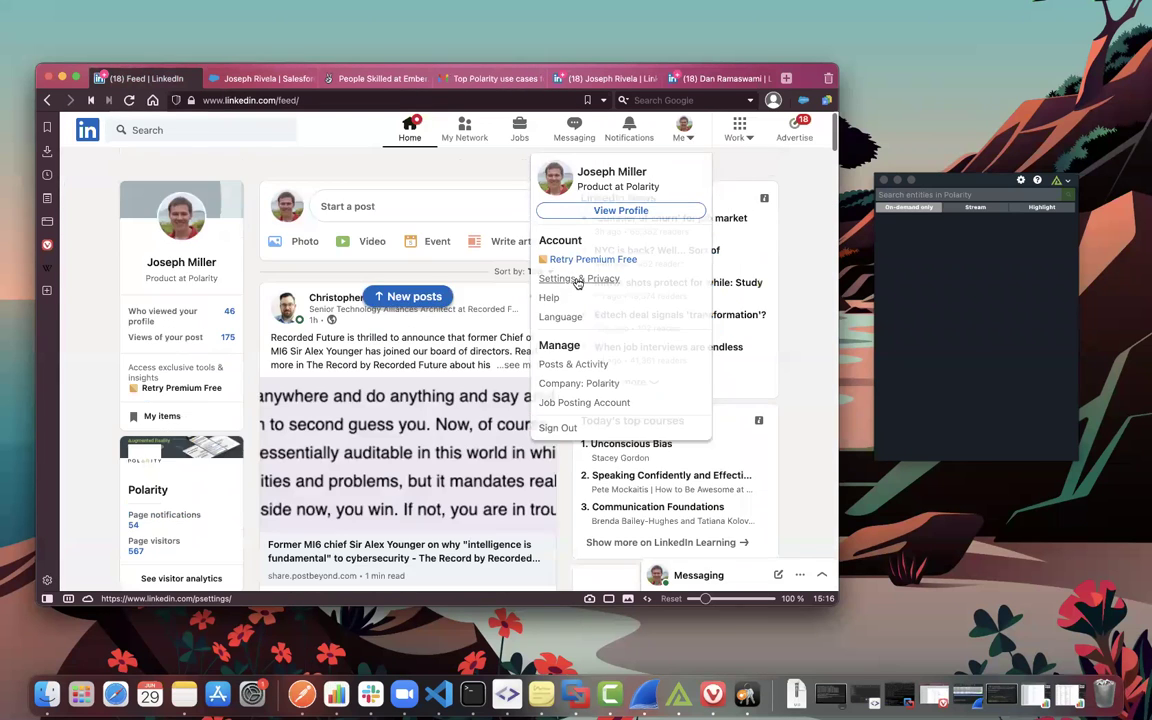
{"action": "left_click", "coordinate": [577, 281]}
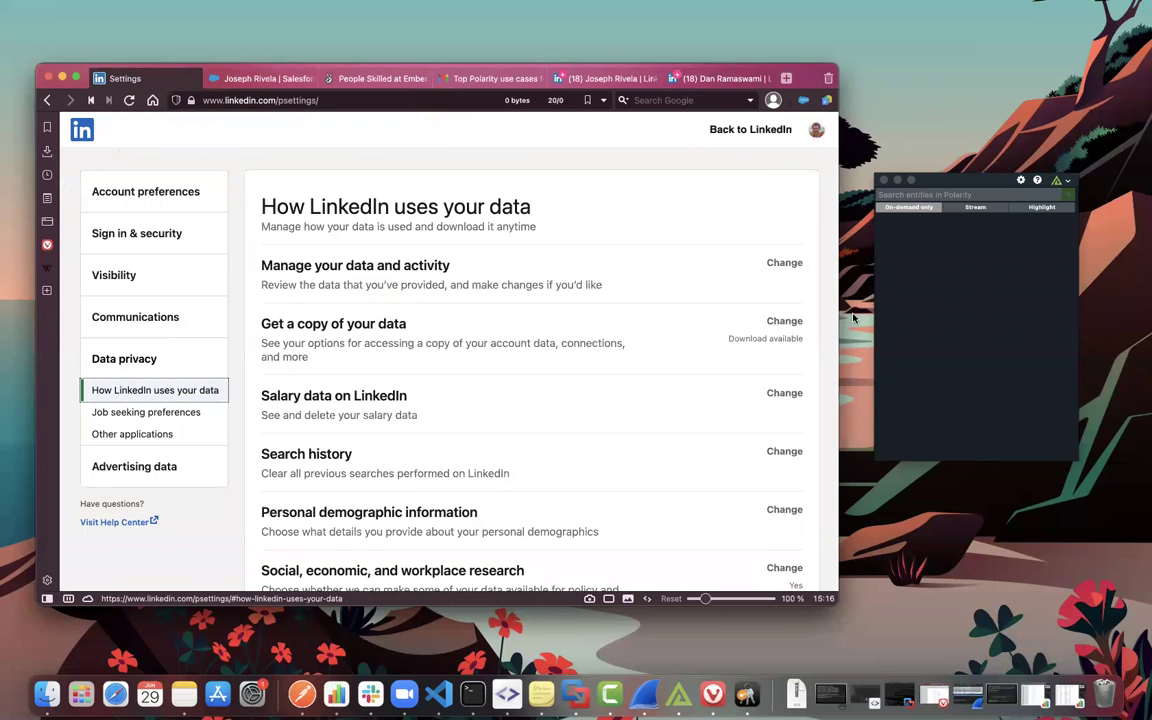
- Expand 'Get a copy of your data', review the Connections option, then close it
{"action": "left_click", "coordinate": [393, 325]}
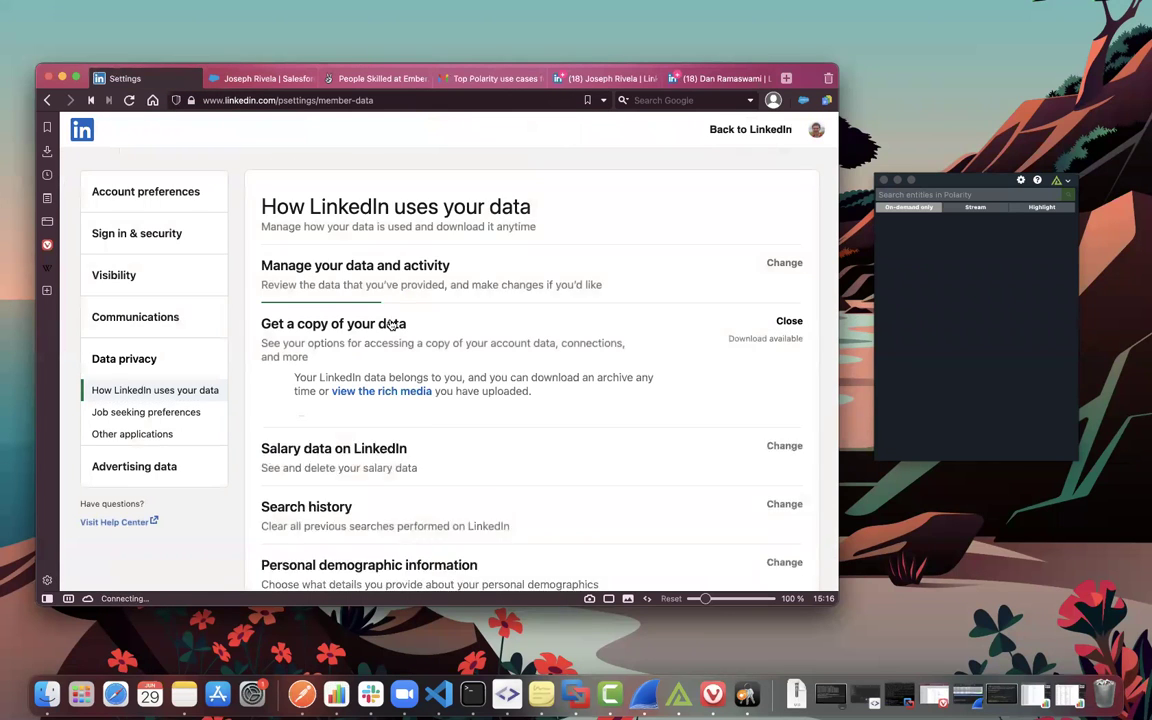
{"action": "scroll", "coordinate": [386, 414], "scroll_direction": "down", "scroll_amount": 4}
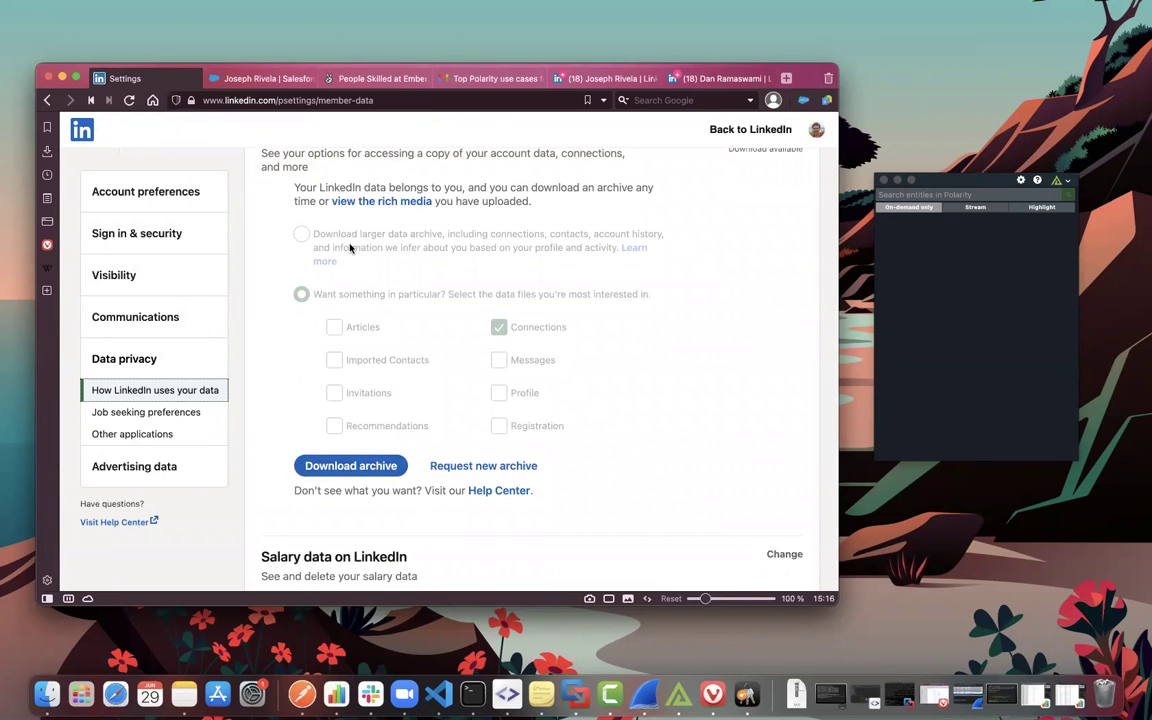
{"action": "scroll", "coordinate": [401, 465], "scroll_direction": "up", "scroll_amount": 2}
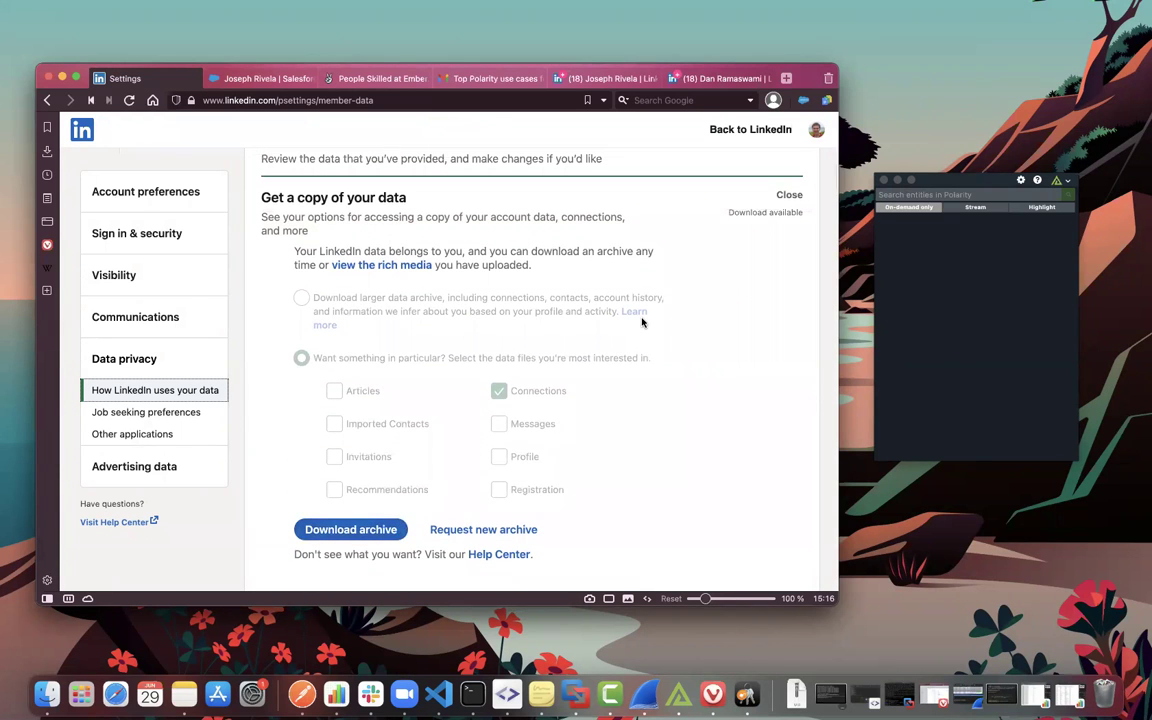
{"action": "left_click", "coordinate": [789, 196]}
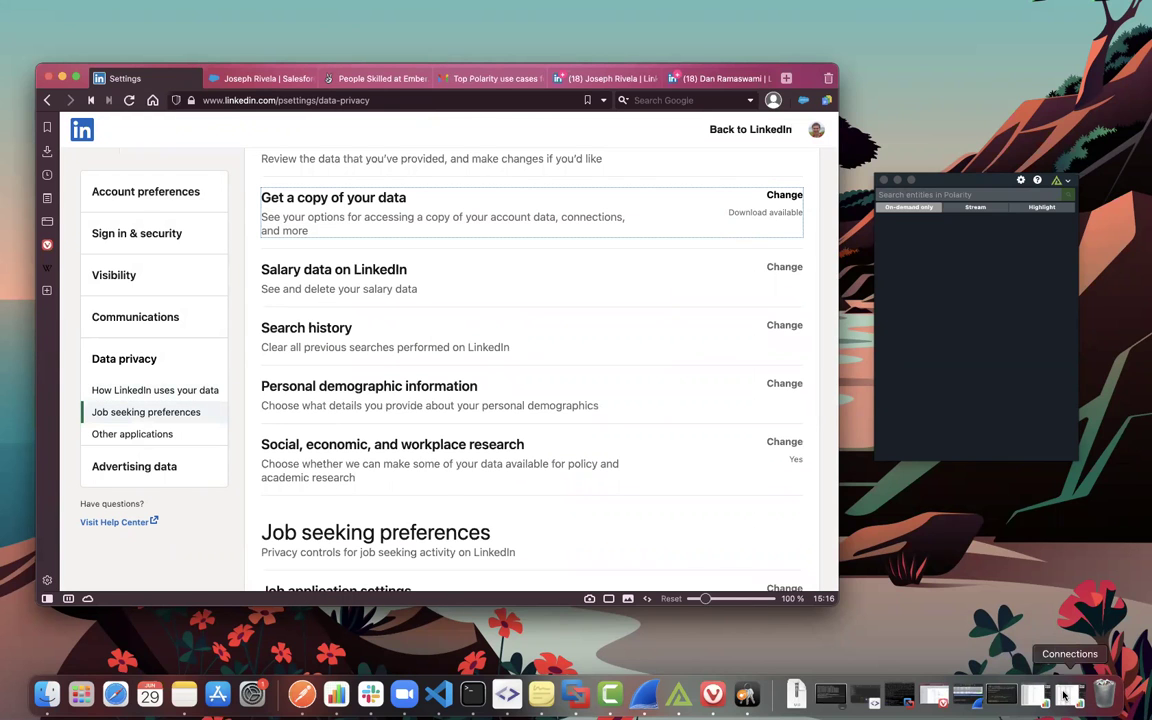
{"action": "left_click", "coordinate": [1064, 697]}
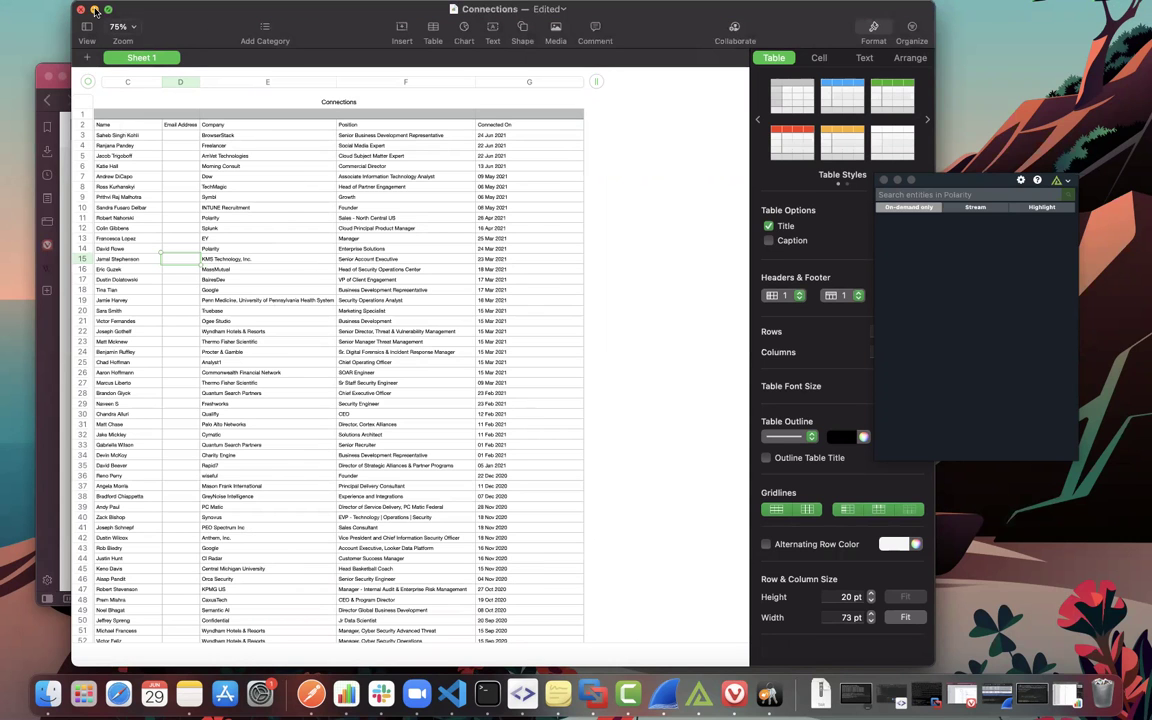
{"action": "left_click", "coordinate": [95, 9]}
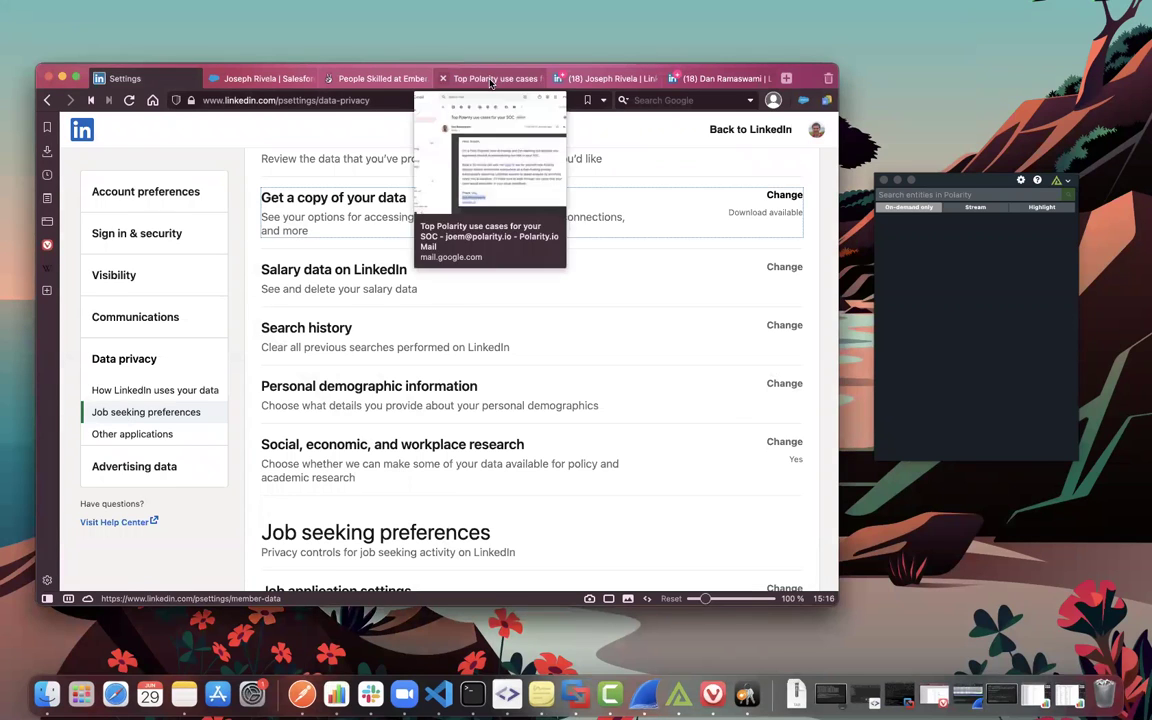
{"action": "left_click", "coordinate": [490, 78]}
- Turn on Highlight mode, view the sender's #LinkedIn_Connections match, then open the Salesforce lead tab
{"action": "left_click", "coordinate": [1025, 207]}
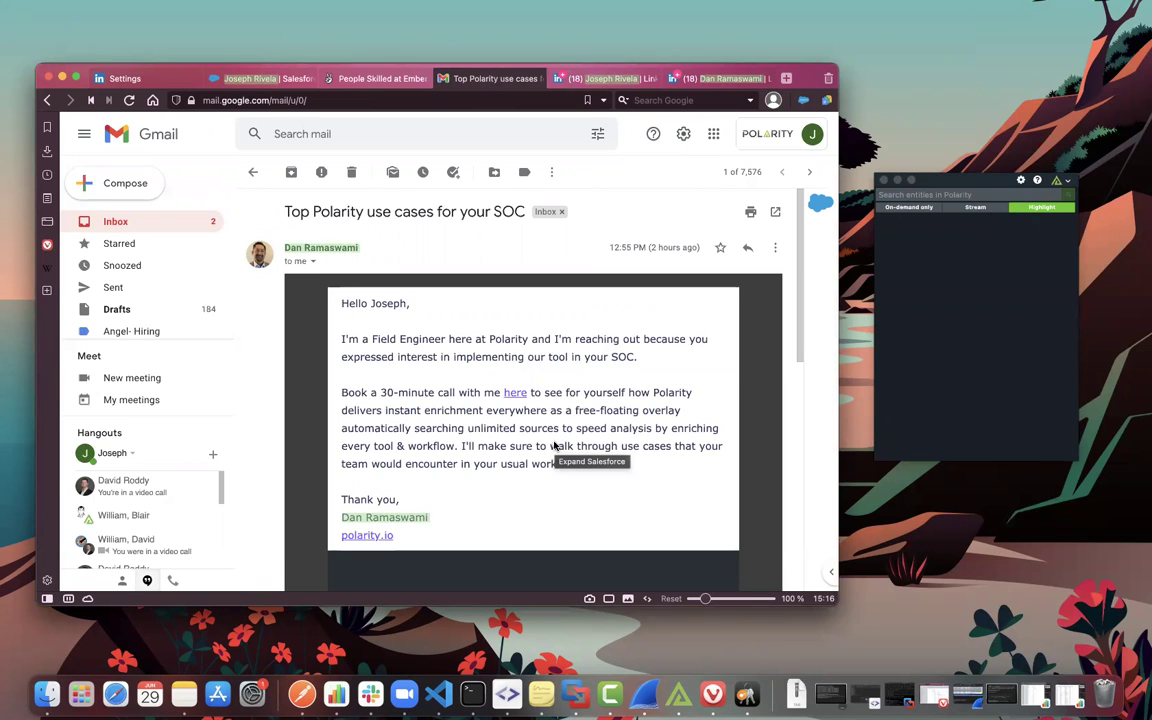
{"action": "left_click", "coordinate": [342, 245]}
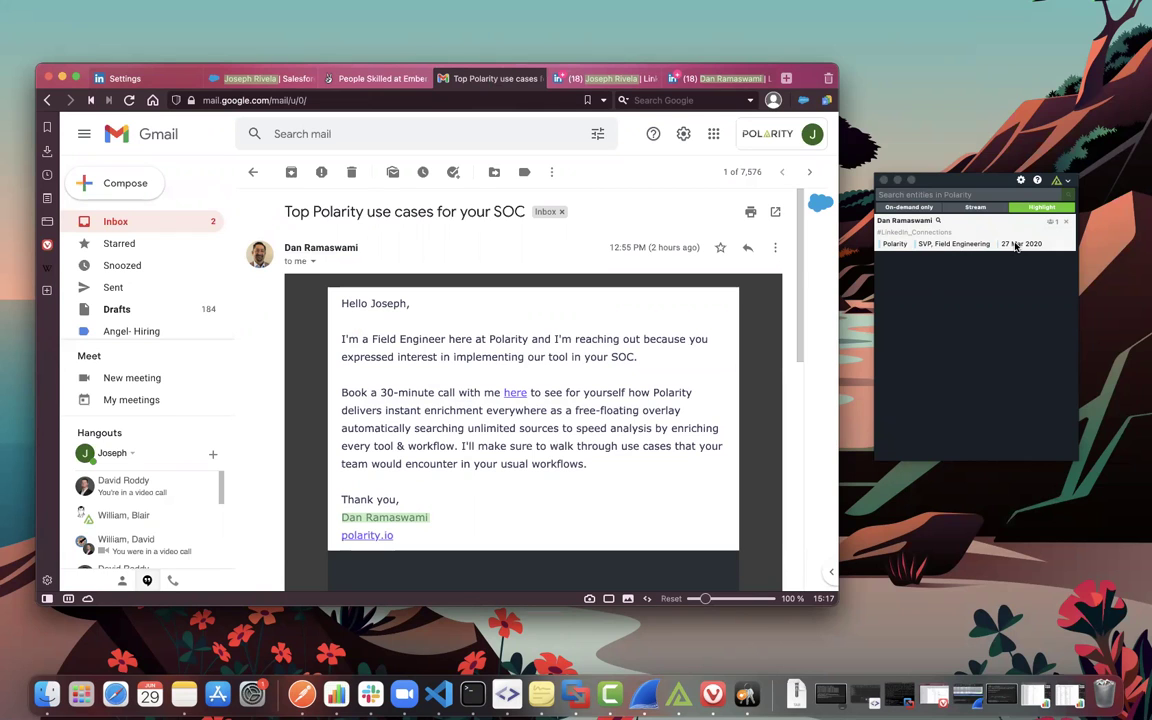
{"action": "left_click", "coordinate": [292, 80]}
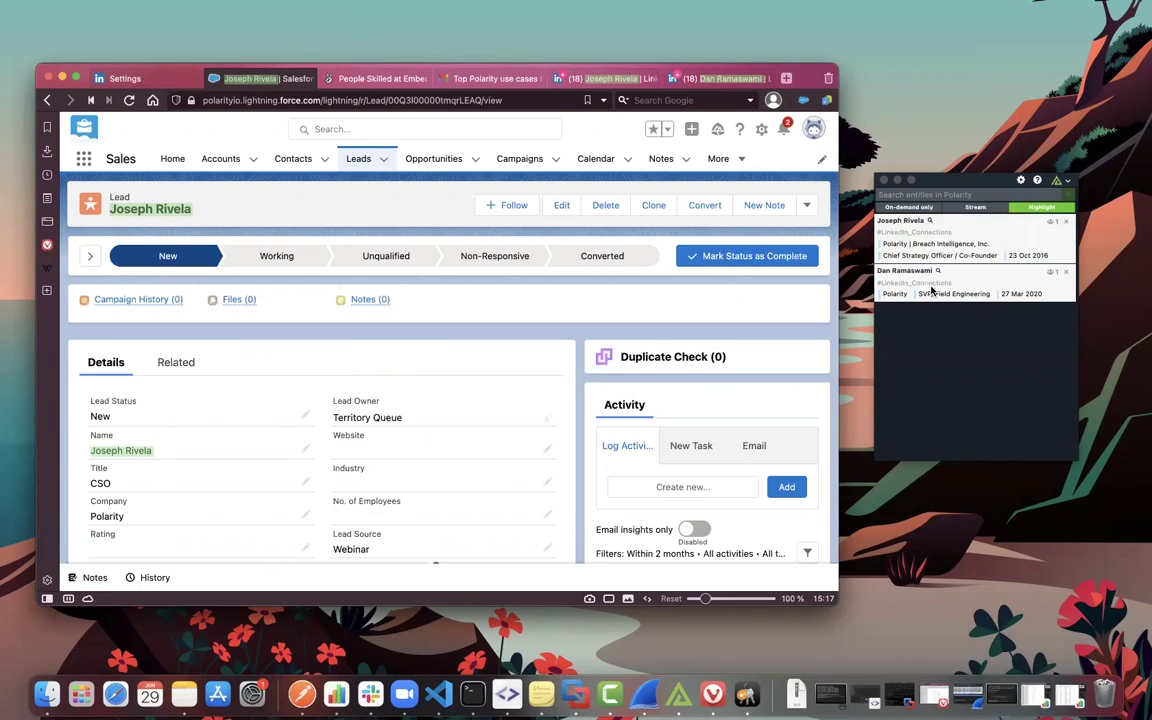
- Check the lead's Chief Strategy Officer connection card, then set the overlay to On-demand only
{"action": "left_click", "coordinate": [941, 256]}
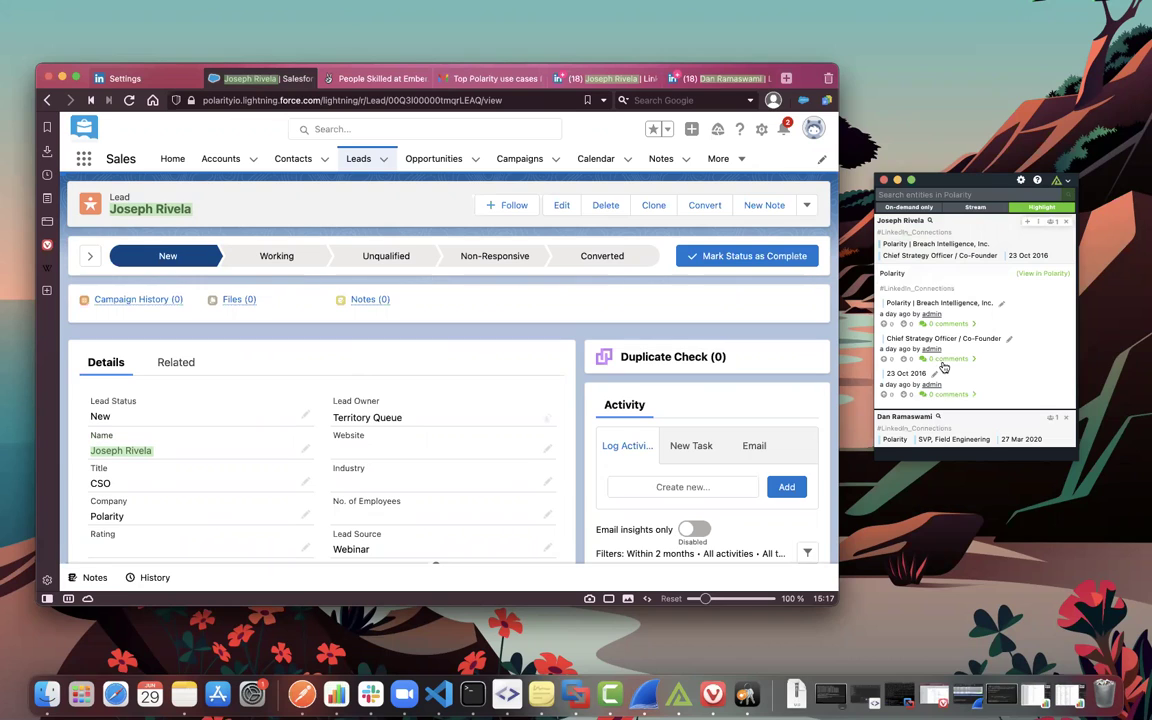
{"action": "left_click", "coordinate": [962, 232]}
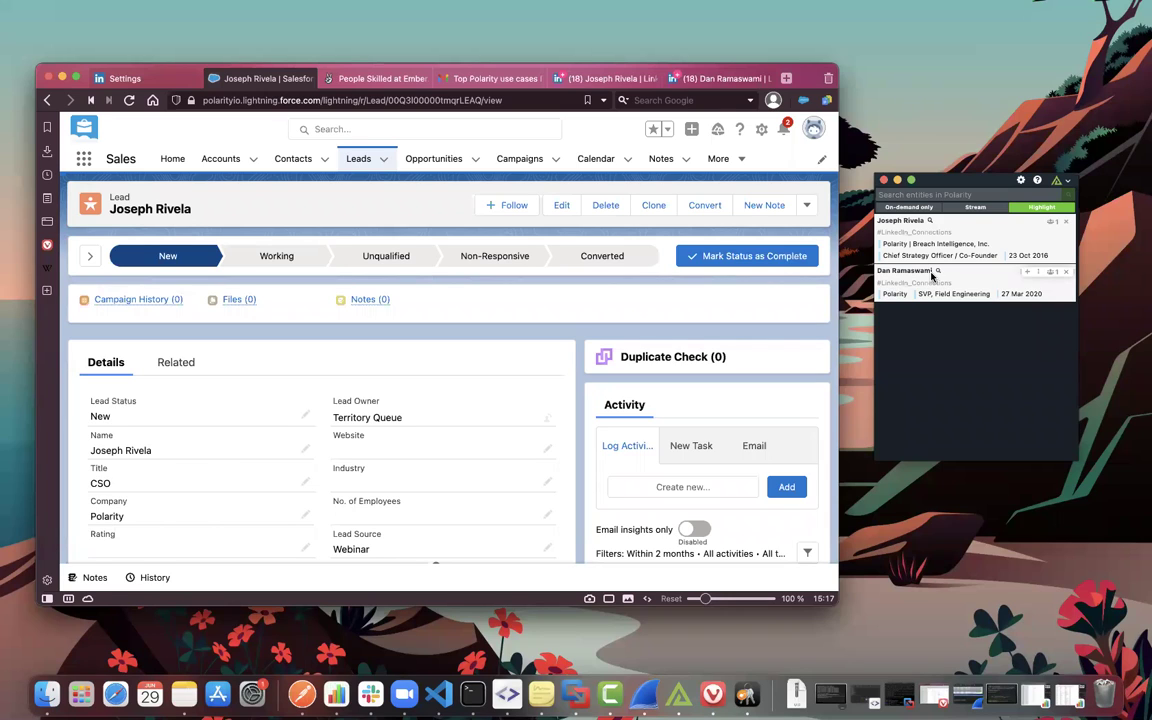
{"action": "left_click", "coordinate": [908, 207]}
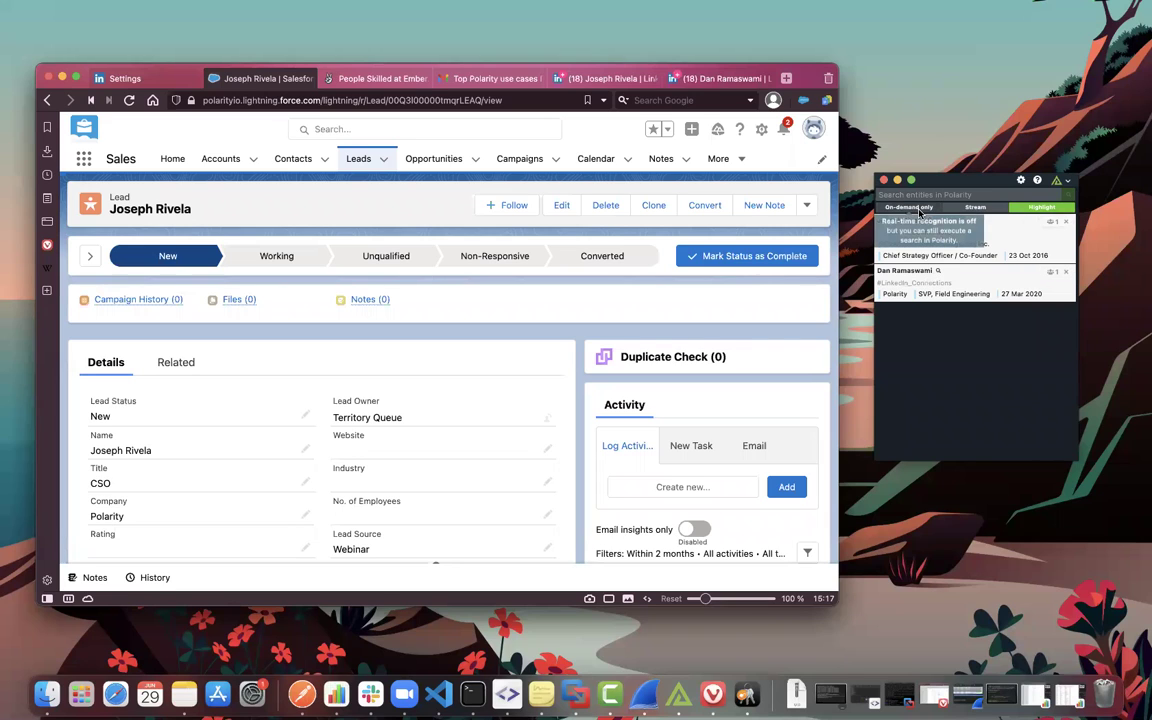
{"action": "right_click", "coordinate": [942, 375]}
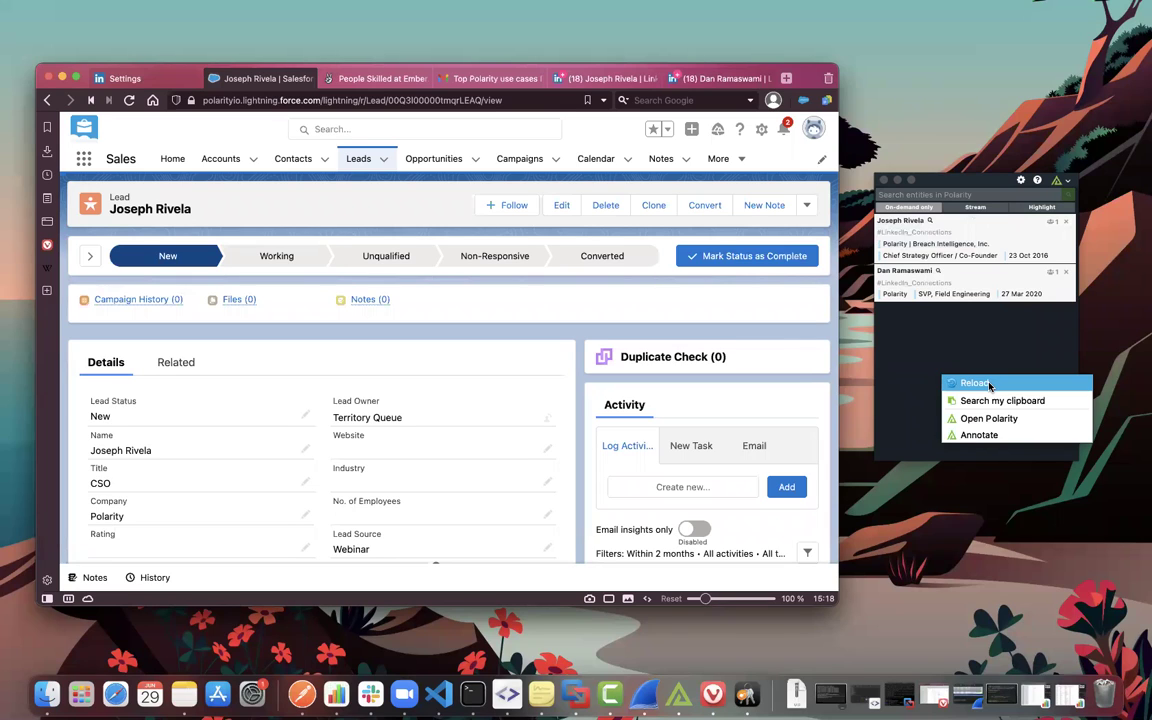
{"action": "left_click", "coordinate": [944, 368]}
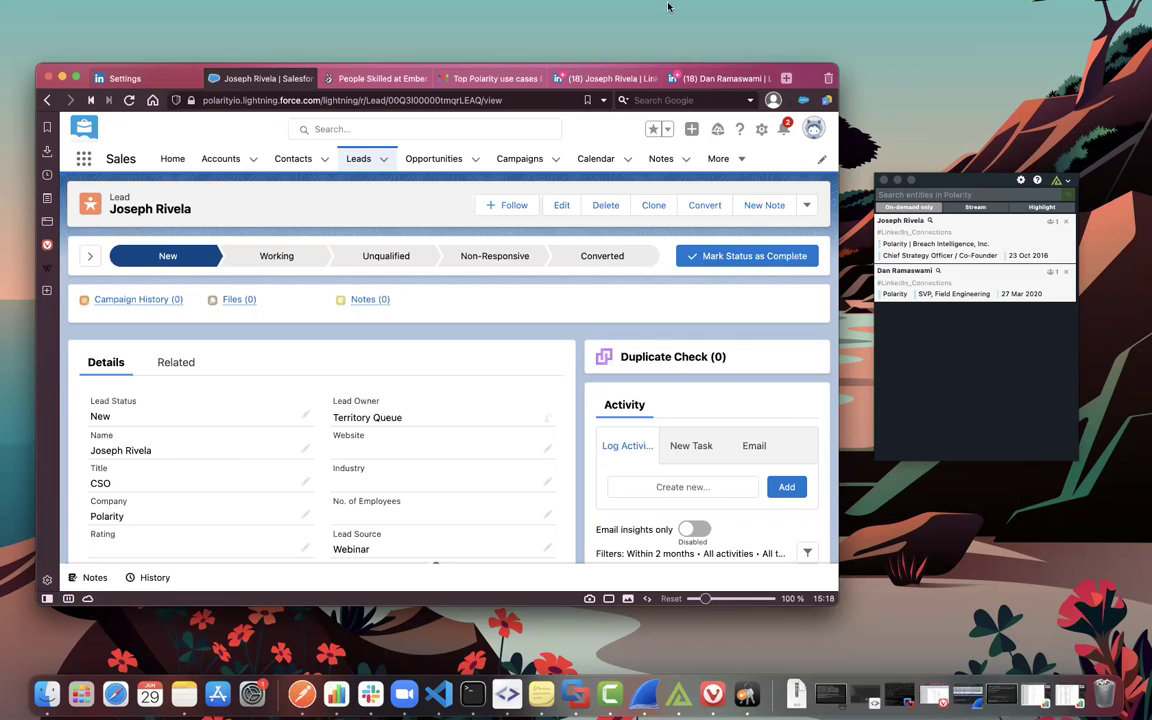
{"action": "mouse_move", "coordinate": [600, 12]}
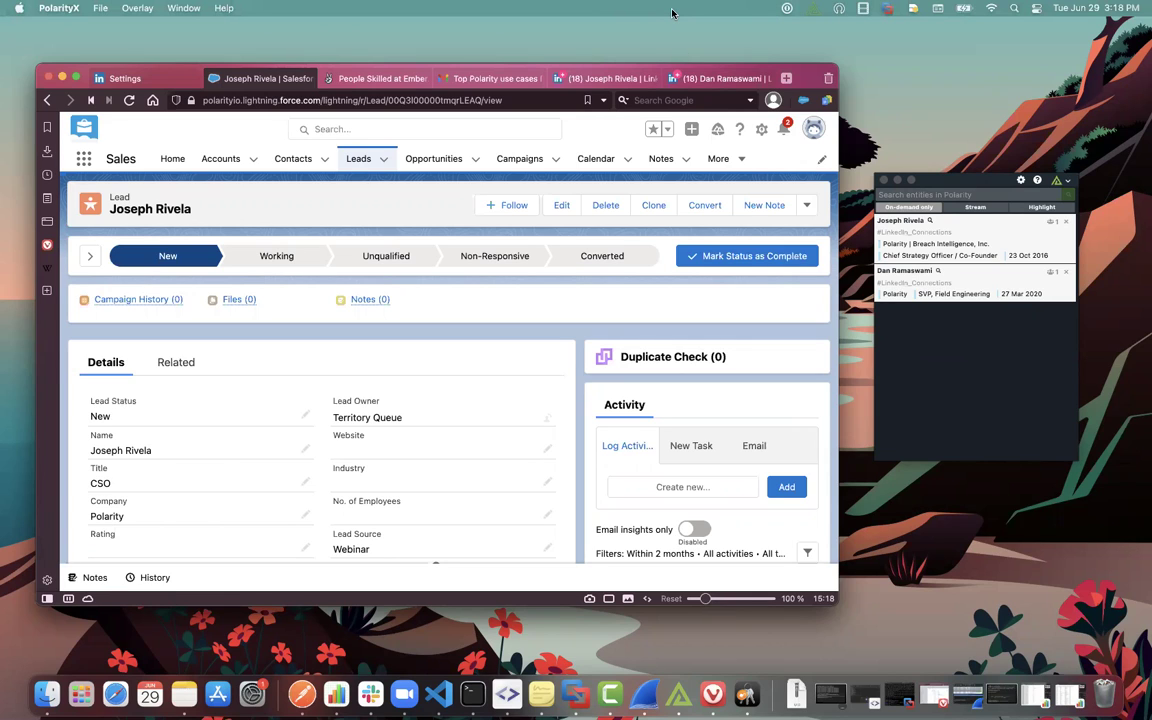